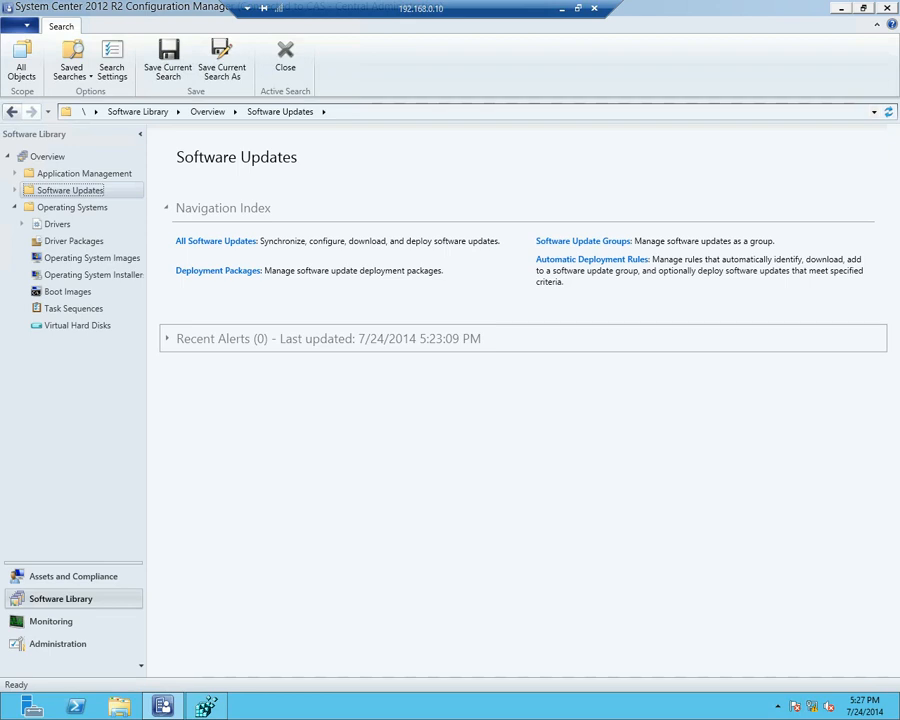
Step: Open the Windows 8 - OSD Demo task sequence for editing
left_click(100, 311)
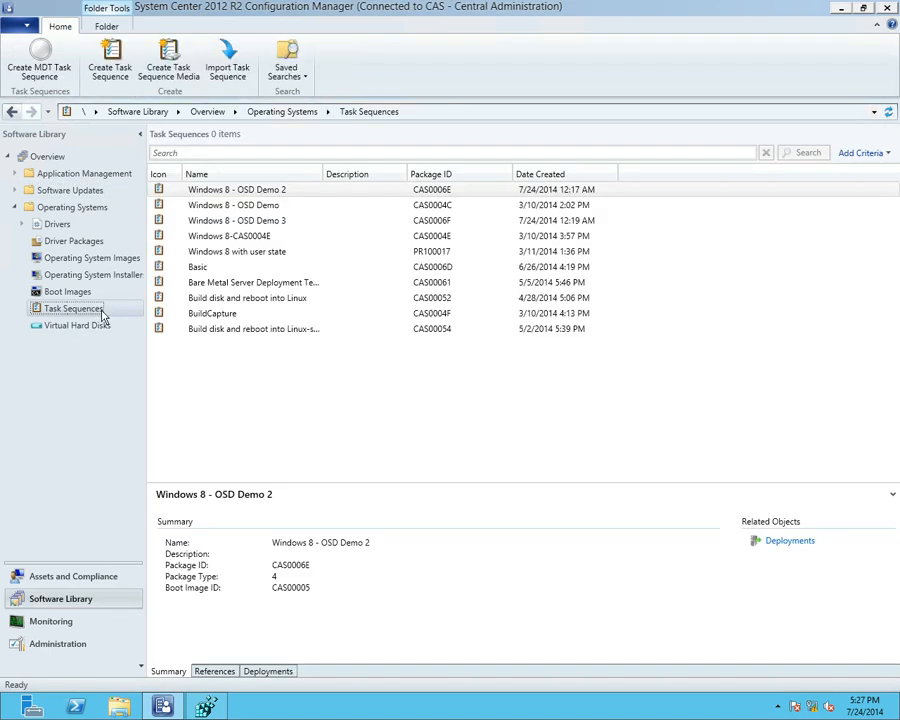
right_click(266, 208)
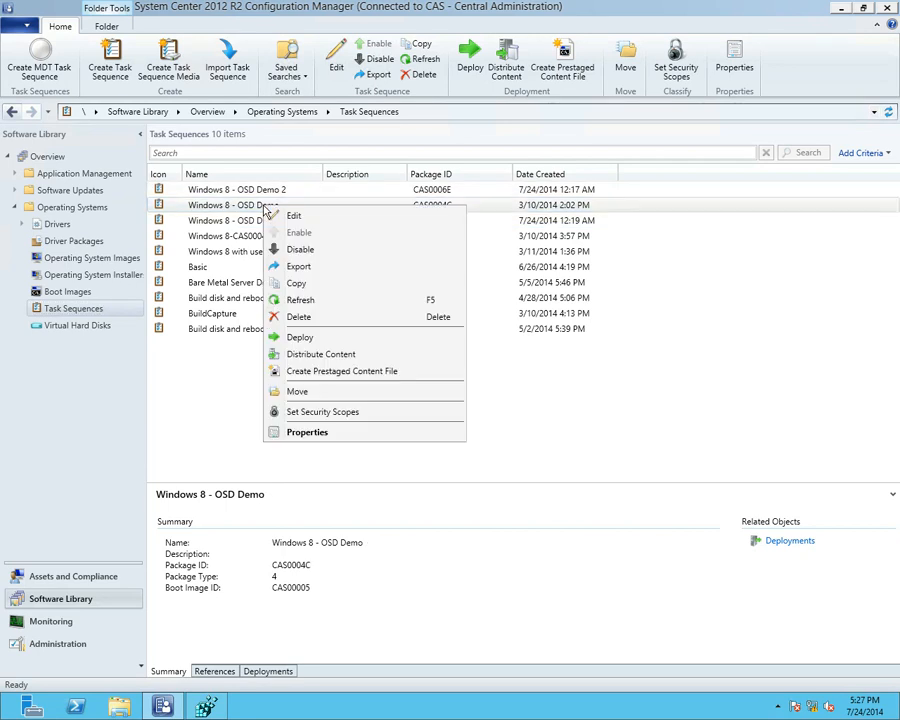
left_click(292, 215)
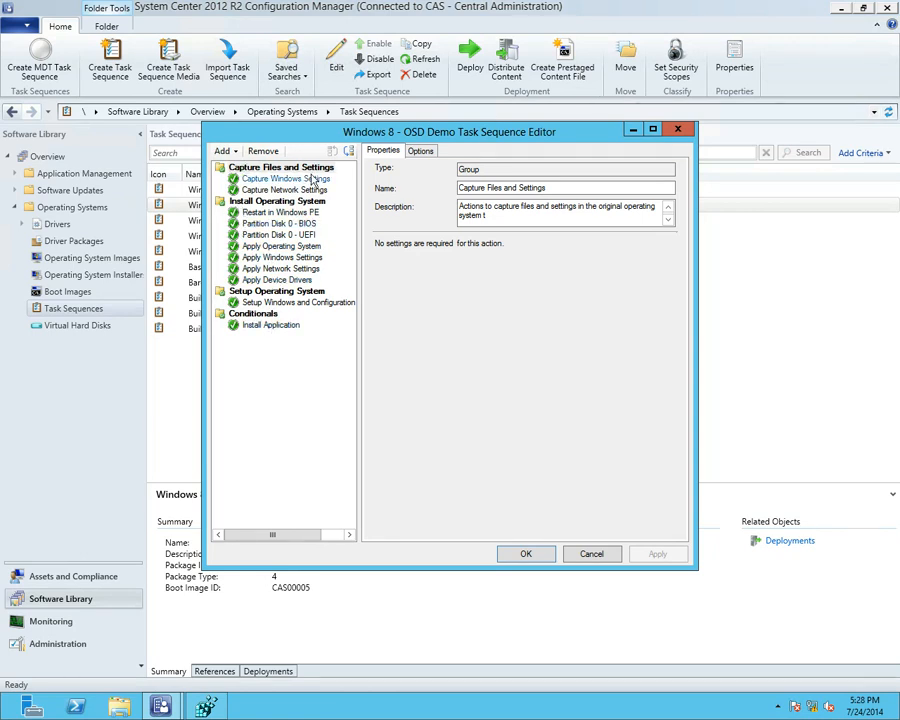
Step: Examine the capture, install and setup groups of the task sequence and several of their steps, and close the editor without changes
left_click(260, 180)
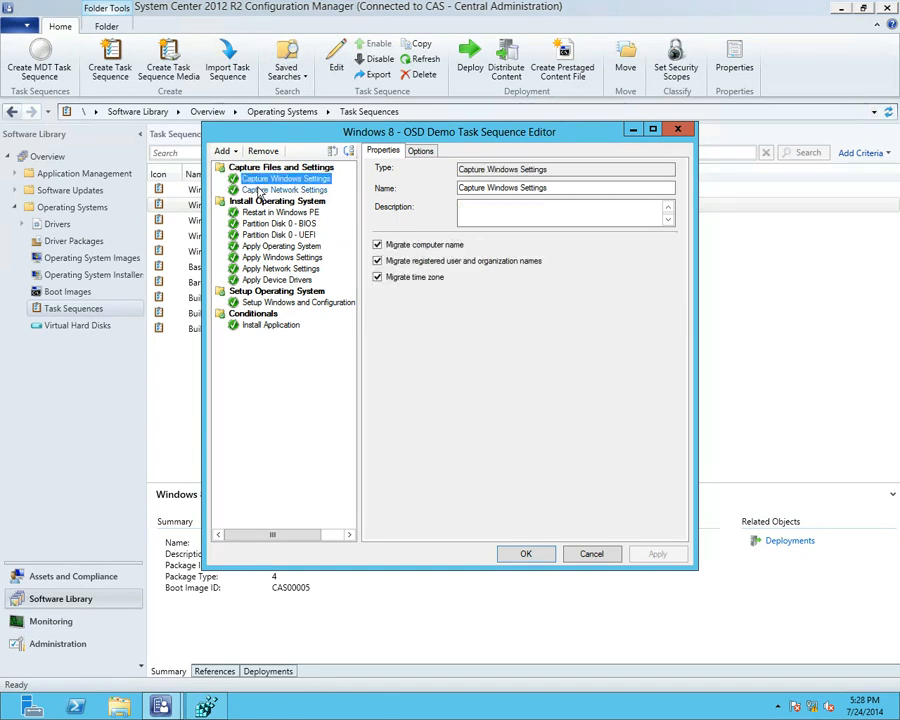
left_click(262, 190)
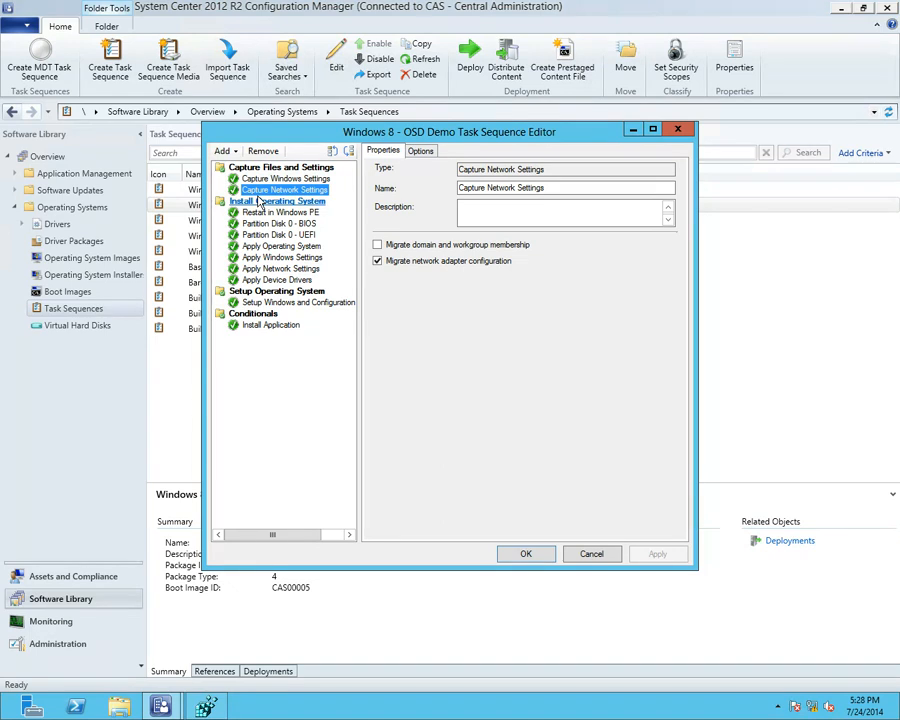
left_click(260, 203)
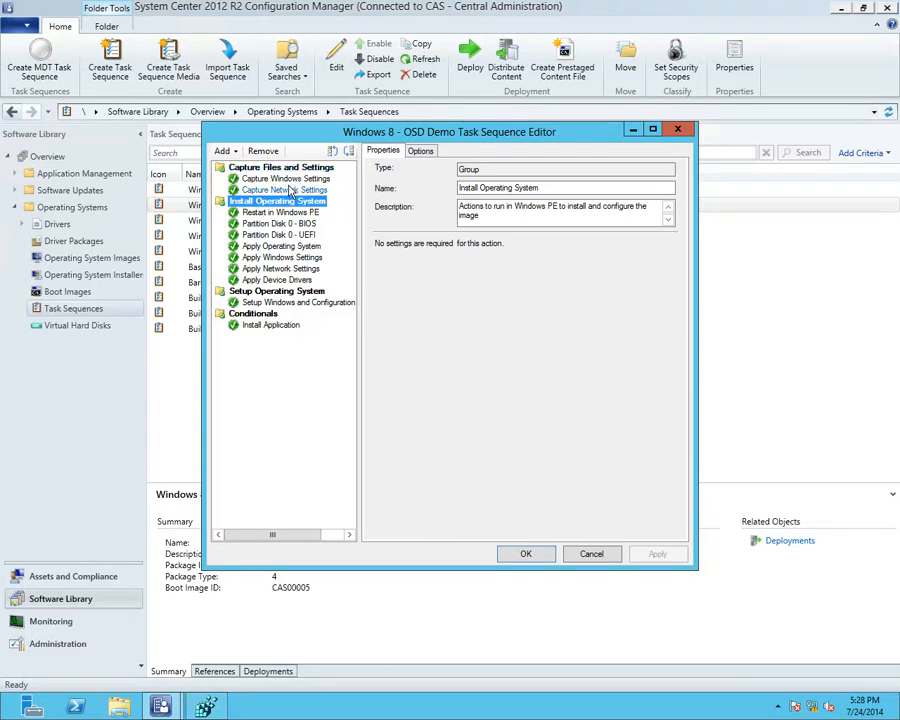
left_click(282, 189)
left_click(252, 168)
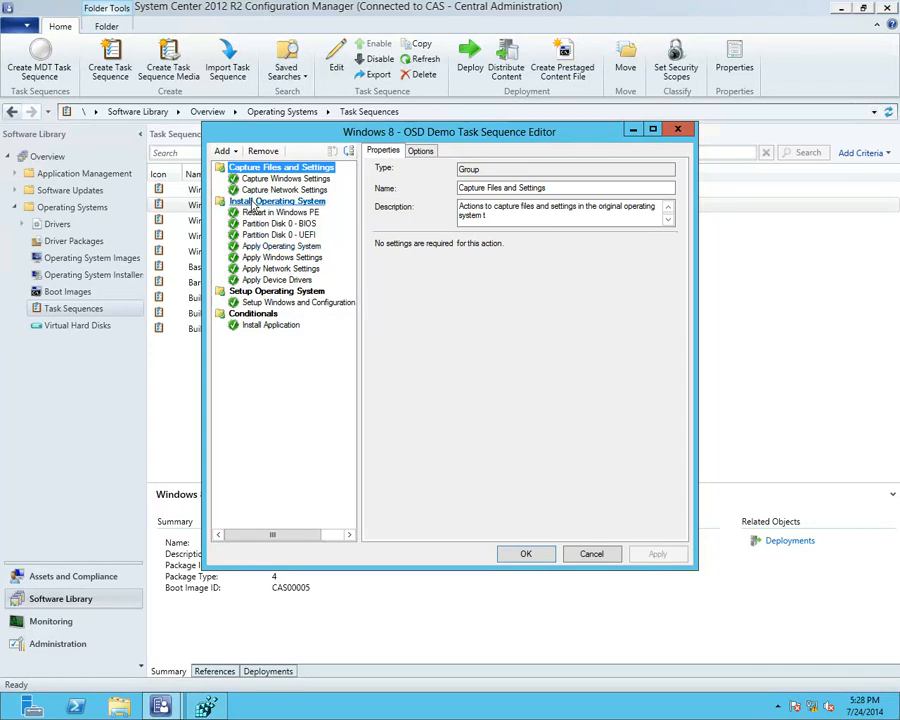
left_click(235, 201)
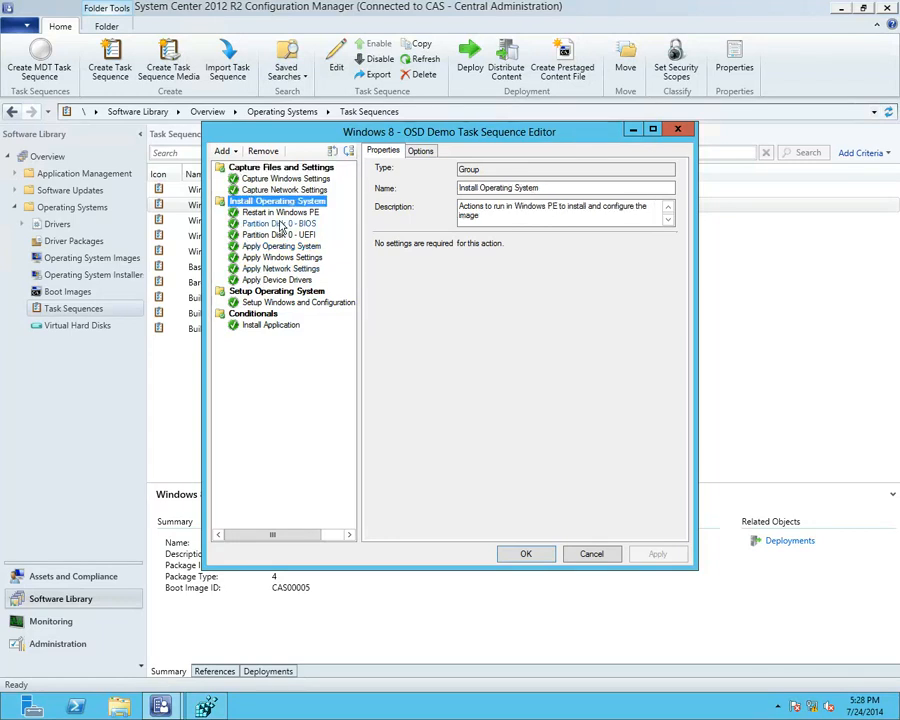
left_click(265, 279)
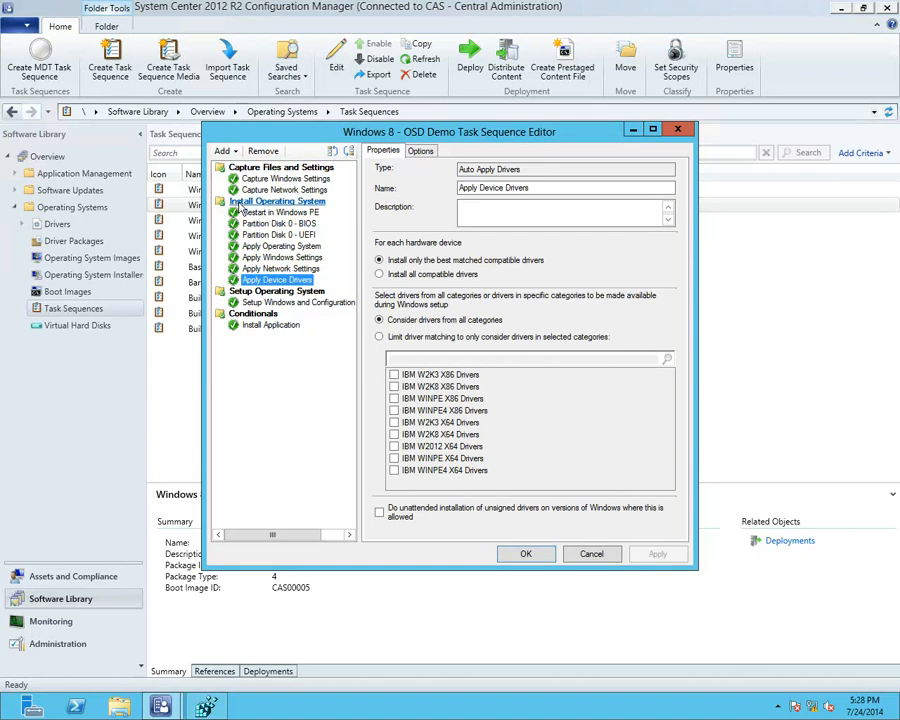
left_click(234, 201)
left_click(245, 291)
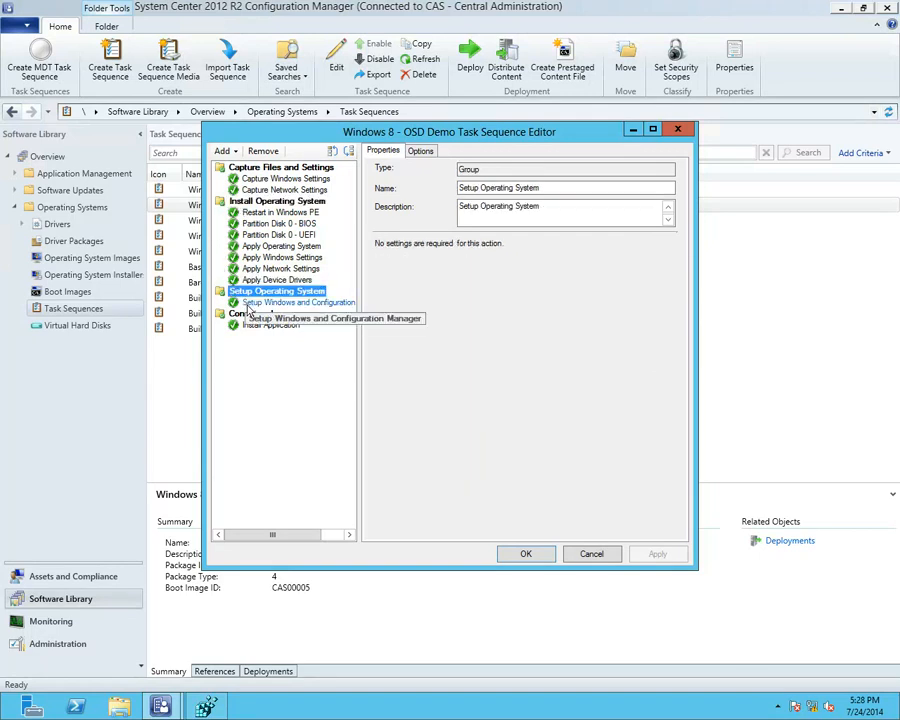
left_click(589, 554)
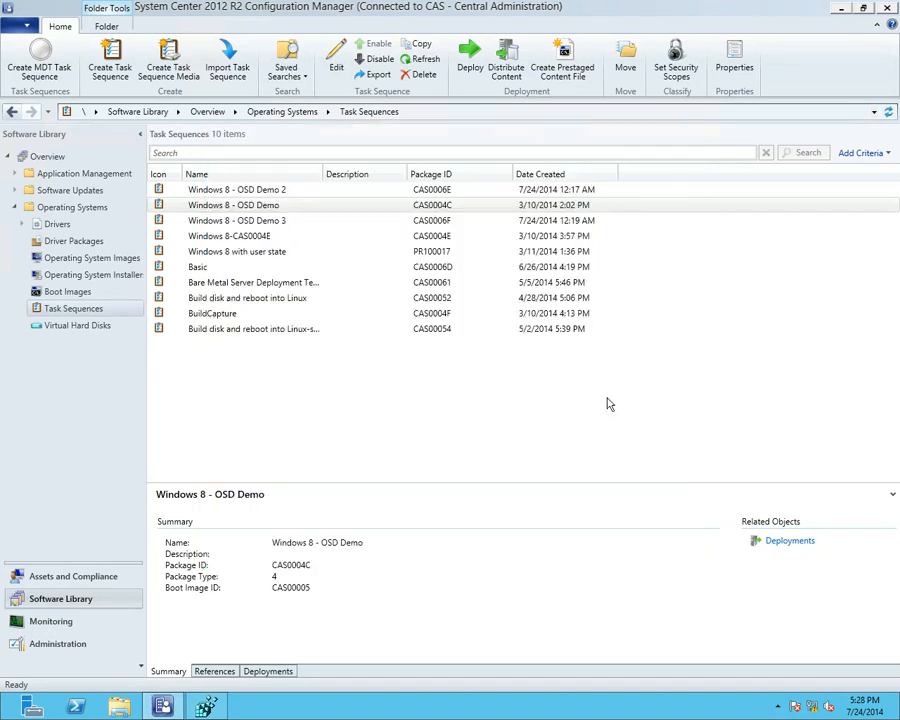
Step: Examine the destination disk and partition of the Apply Operating System step in the Windows 8 - OSD Demo 2 task sequence, and close the editor
left_click(258, 190)
right_click(258, 191)
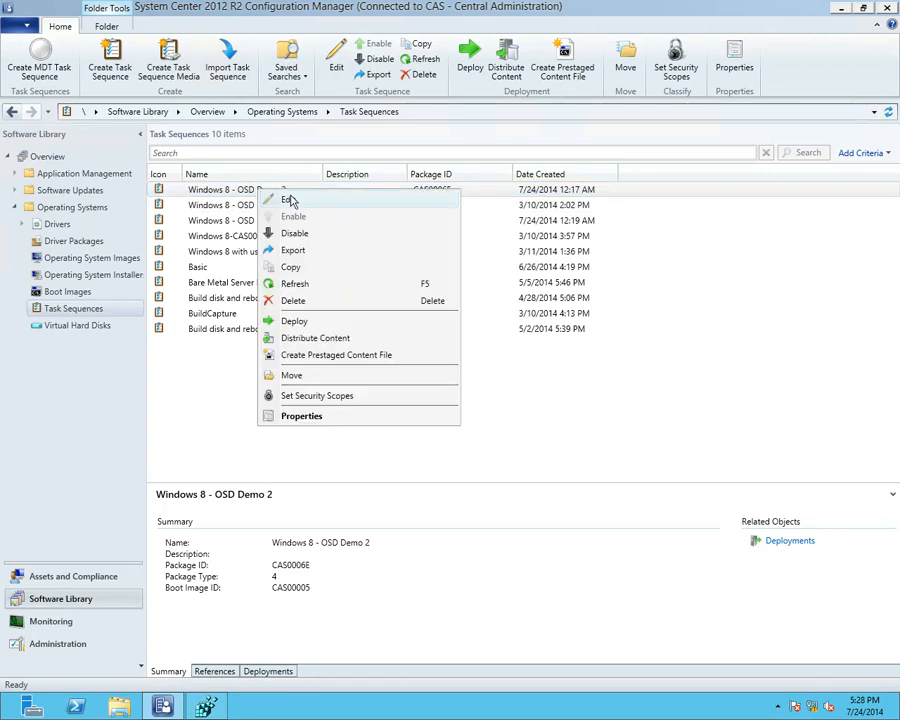
left_click(289, 200)
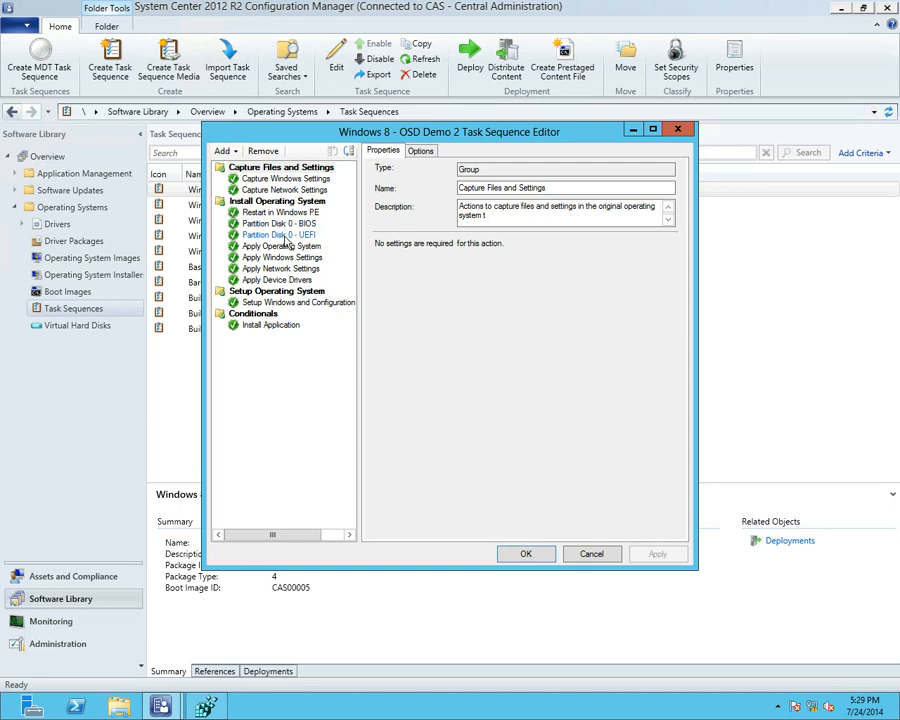
left_click(283, 247)
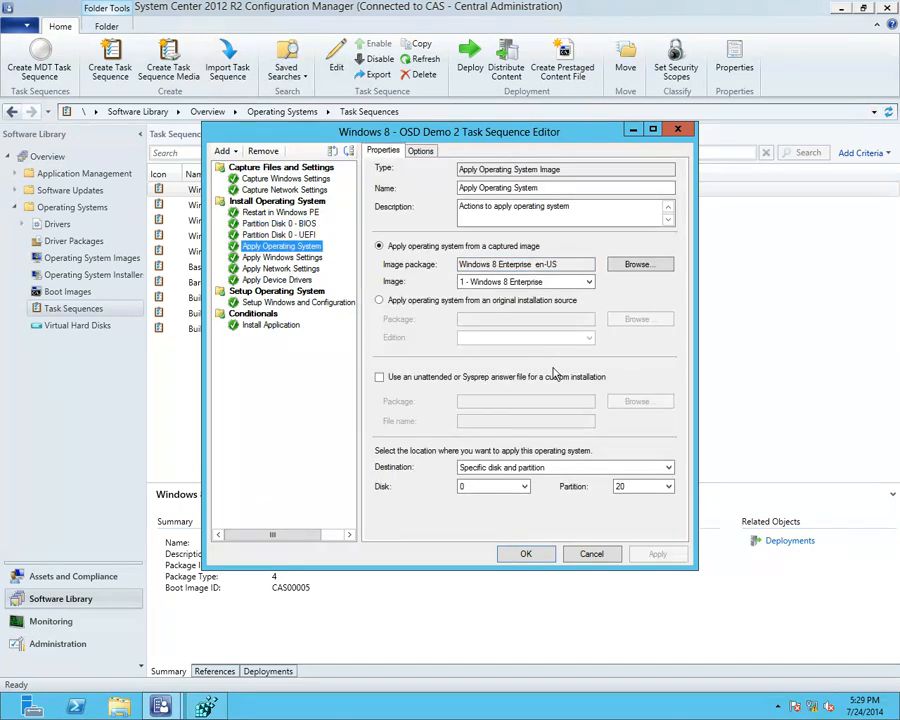
left_click(630, 494)
left_click(679, 131)
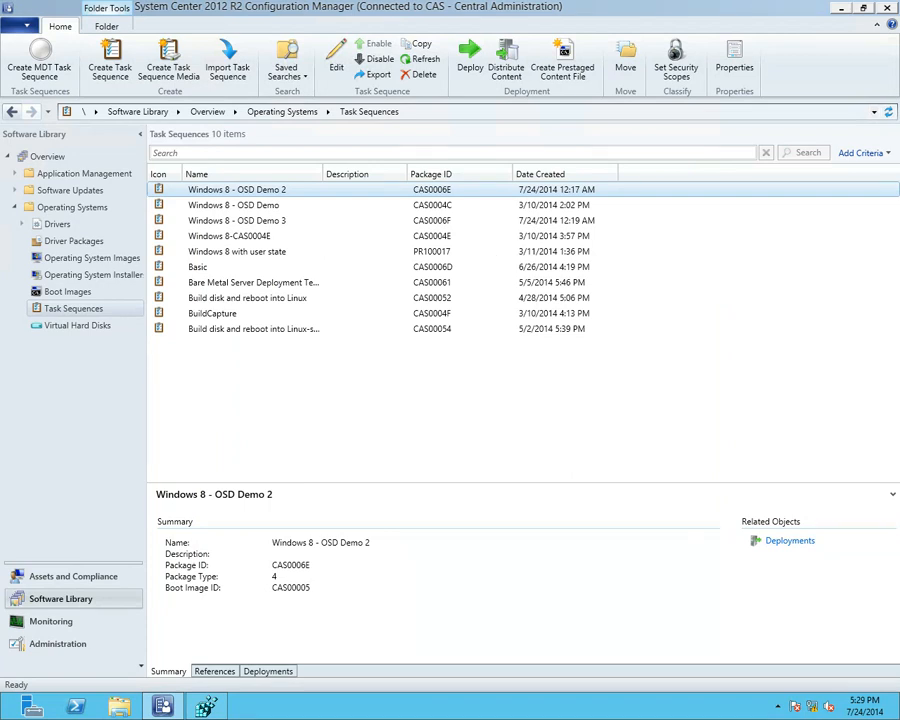
Step: Switch to the Windows8 virtual machine and start installing Windows 8 - OSD Demo 2 from Software Center
left_click_drag(0, 262, 487, 88)
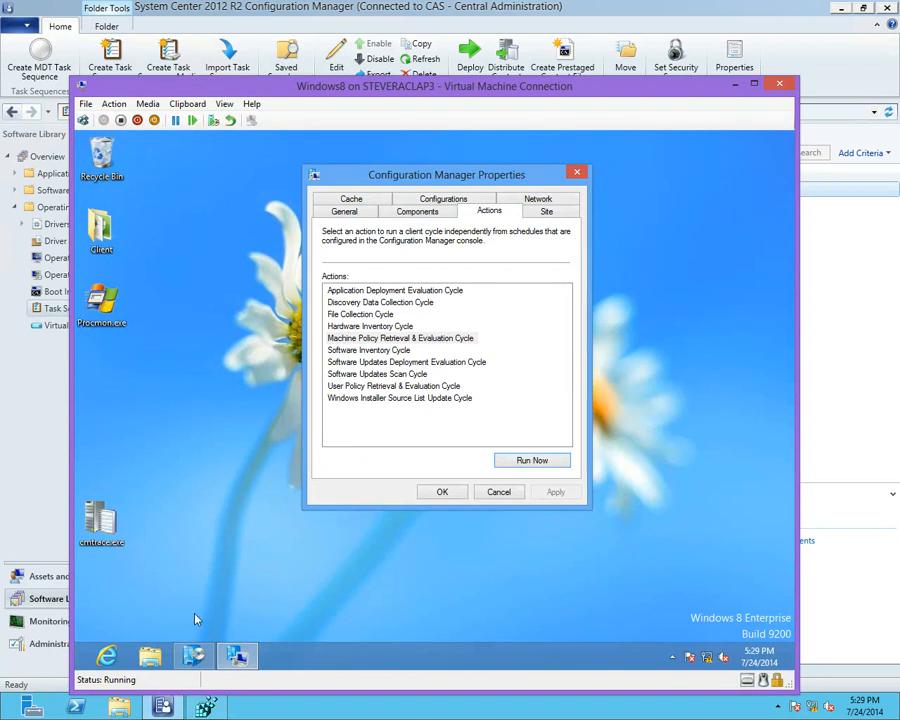
left_click(192, 658)
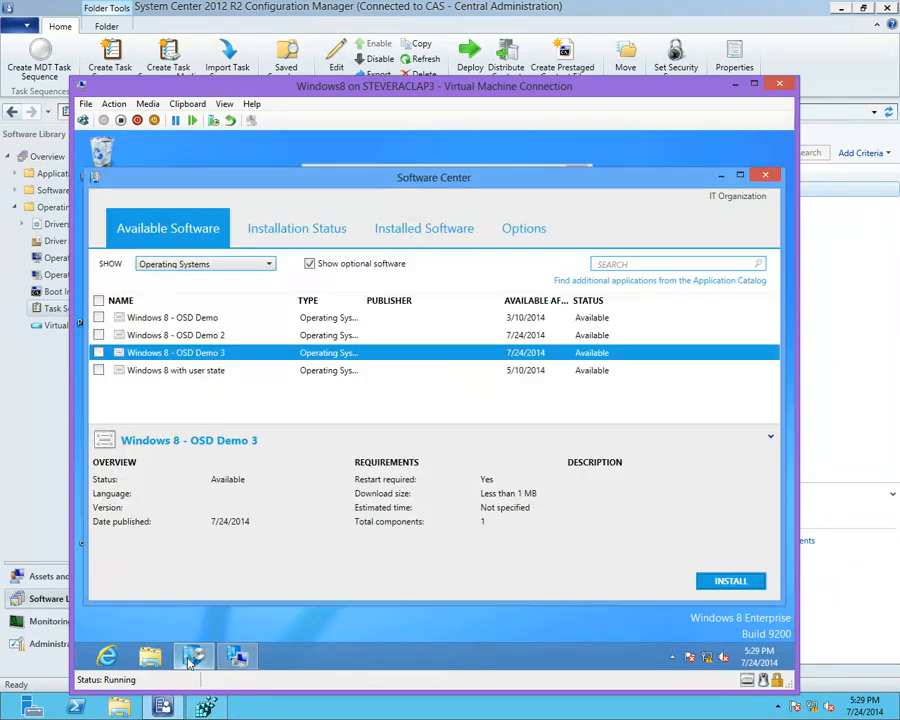
left_click(205, 336)
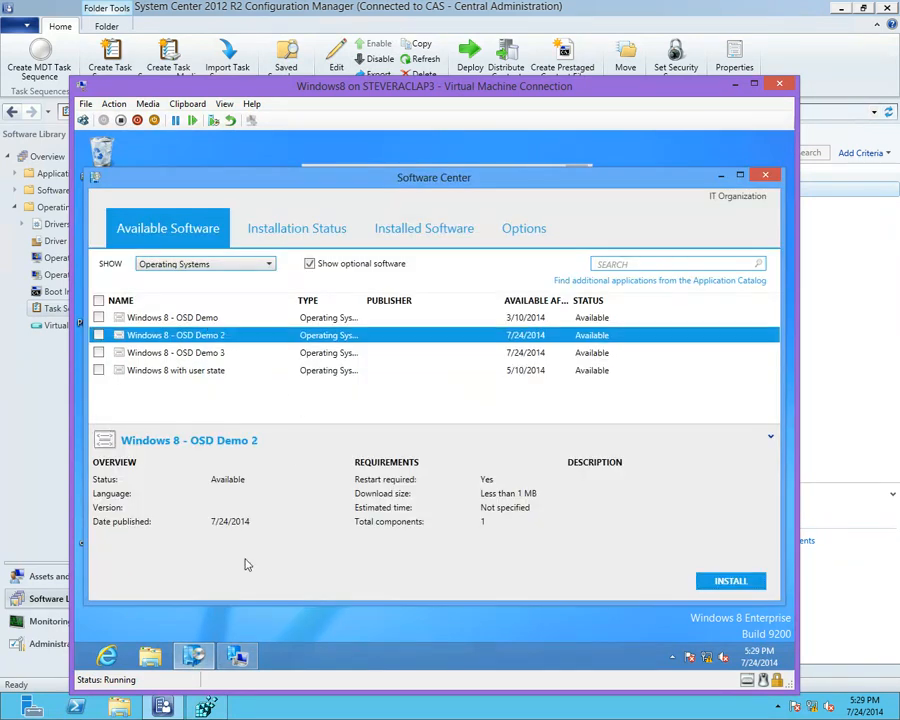
left_click(728, 581)
left_click(436, 496)
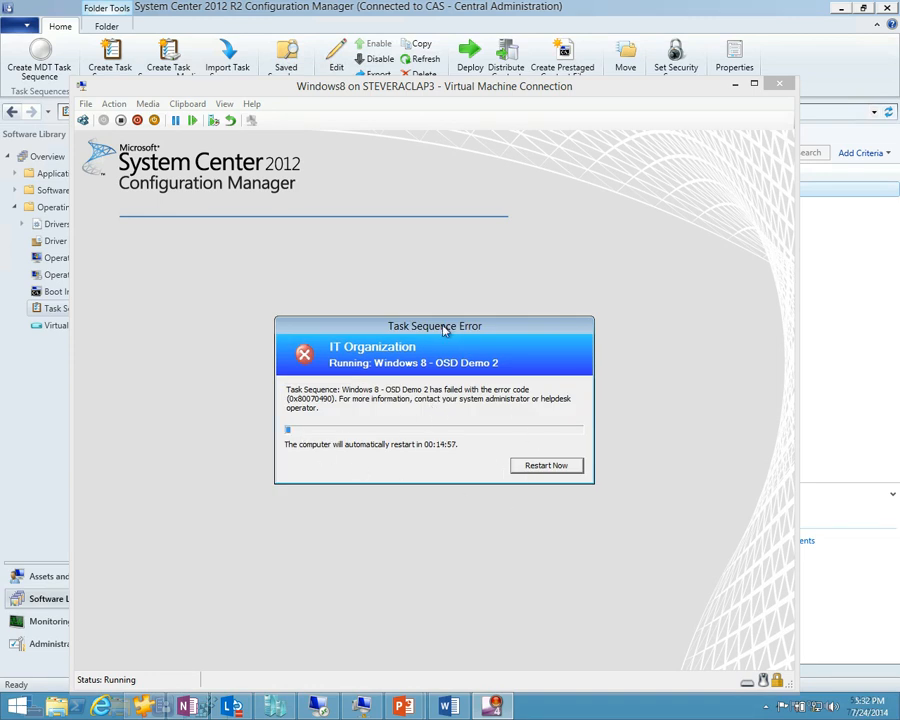
Step: Open a command prompt in the virtual machine and move the task sequence error and installation progress windows out of its way
left_click(386, 130)
key("F8")
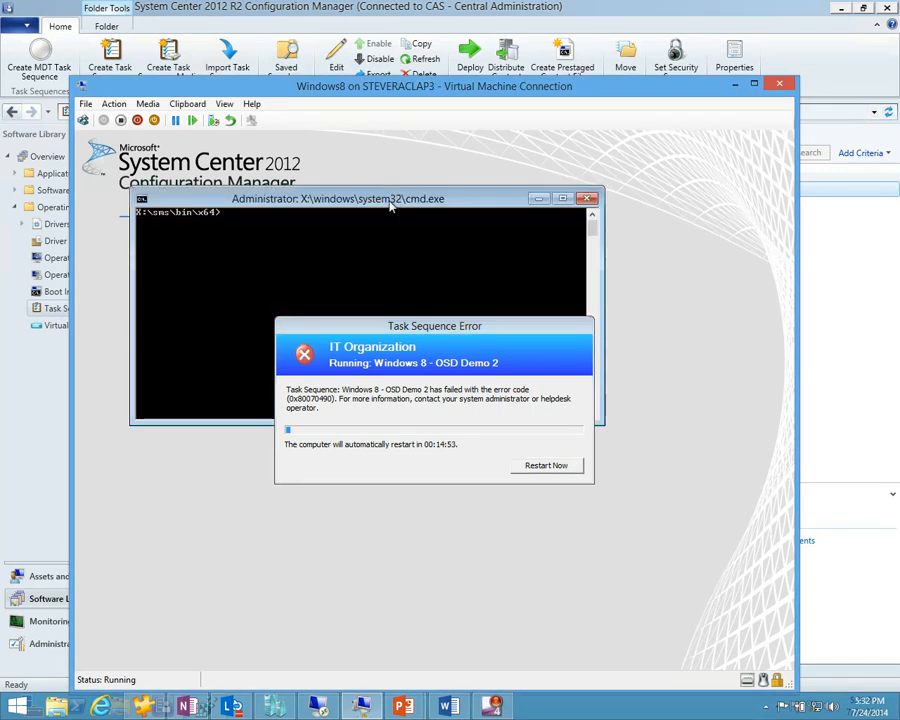
left_click_drag(410, 318, 366, 581)
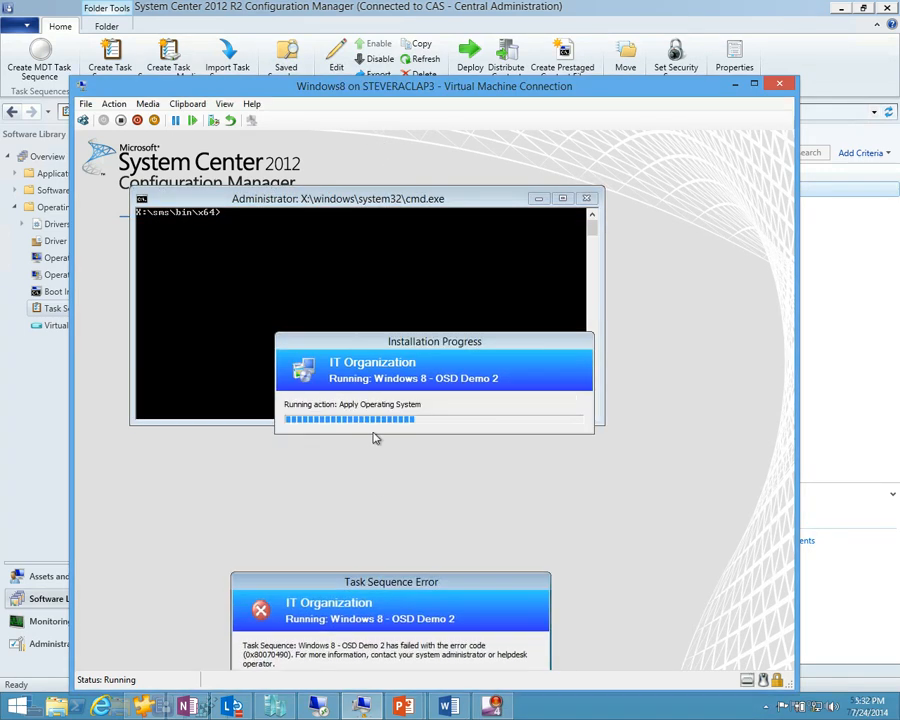
left_click_drag(380, 356, 327, 586)
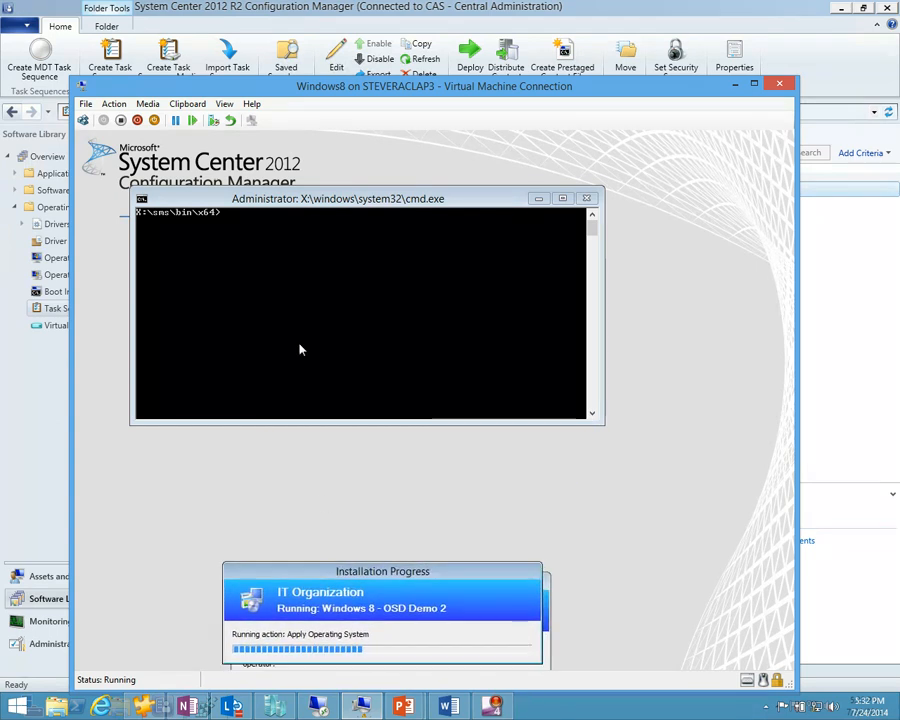
Step: Change to the \windows\temp\SMSTSLog folder in the command prompt and open smsts.log in Notepad
type("cd \\")
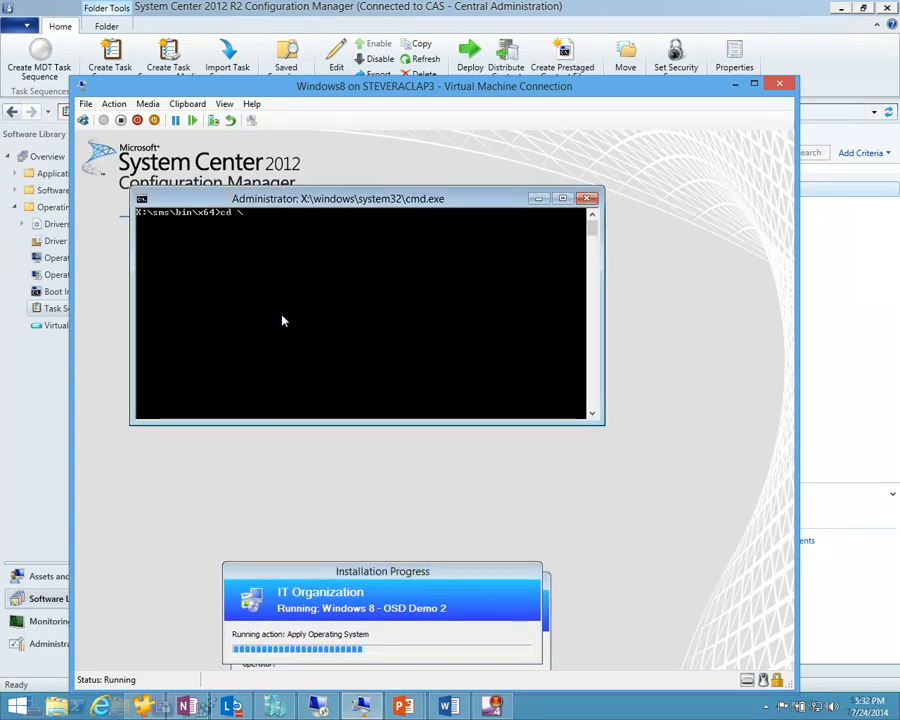
type(" windows\temp\\SMSTSLog")
key("Return")
type("notepad smsts.log")
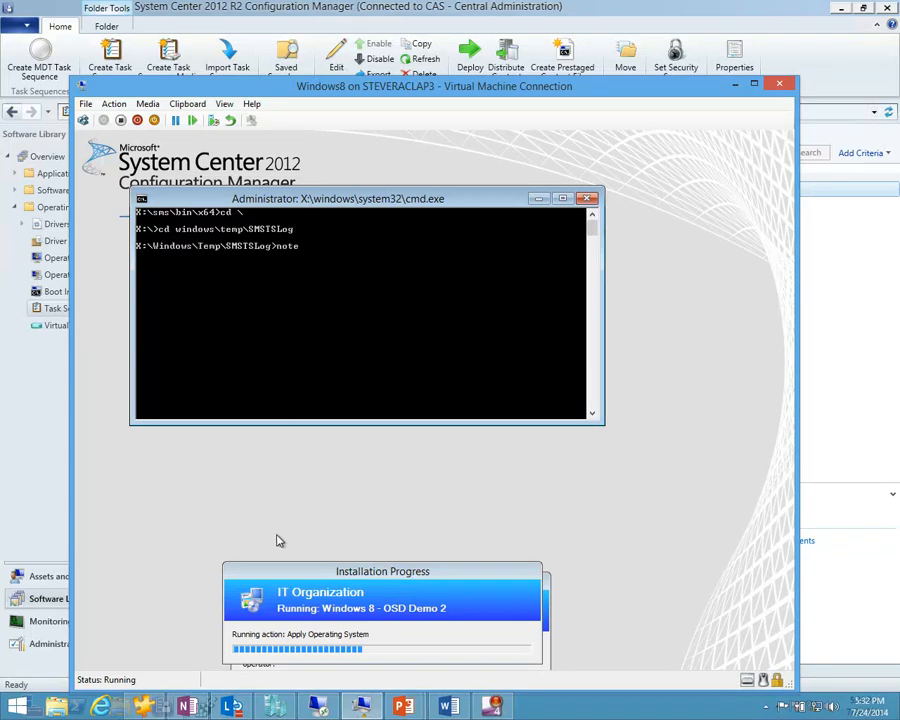
key("Return")
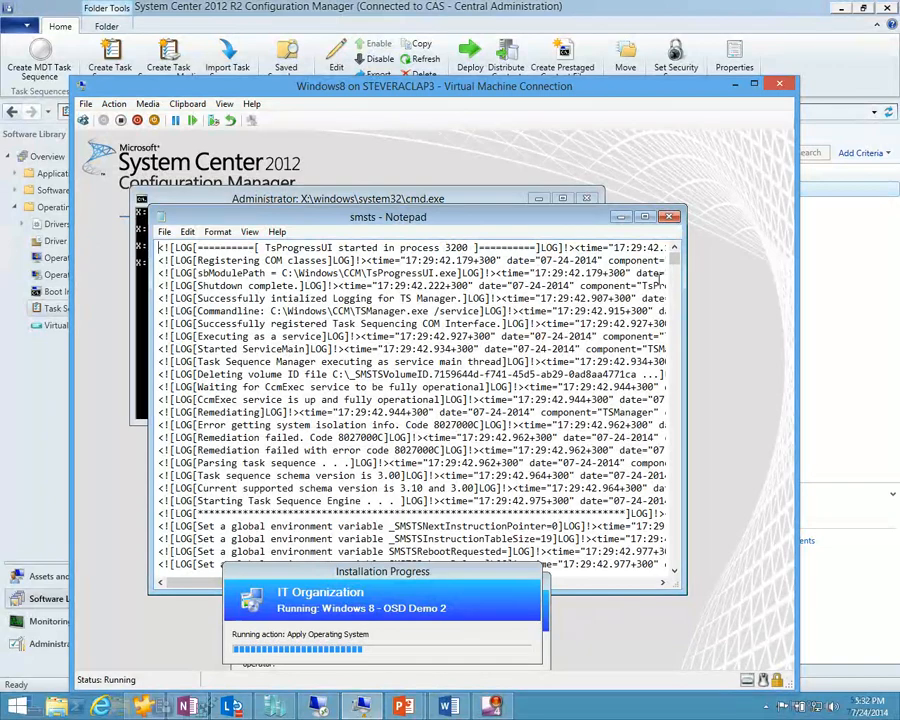
Step: Examine the latest smsts.log entries around the Apply Operating System action, highlighting the disk partition line and the parent group line
left_click_drag(675, 260, 706, 574)
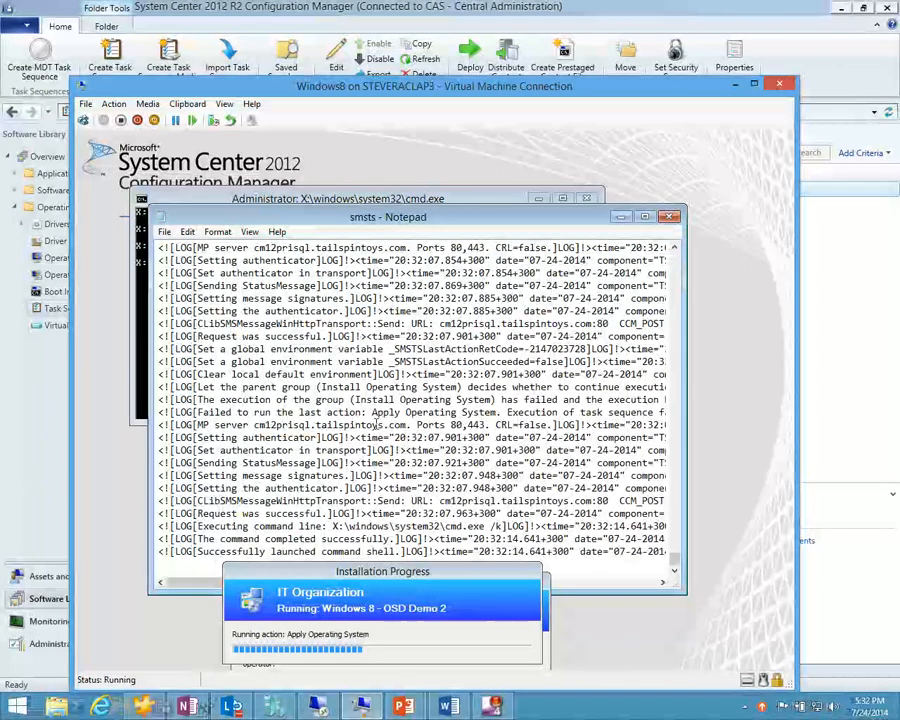
scroll(404, 452, "up", 3)
scroll(404, 437, "up", 3)
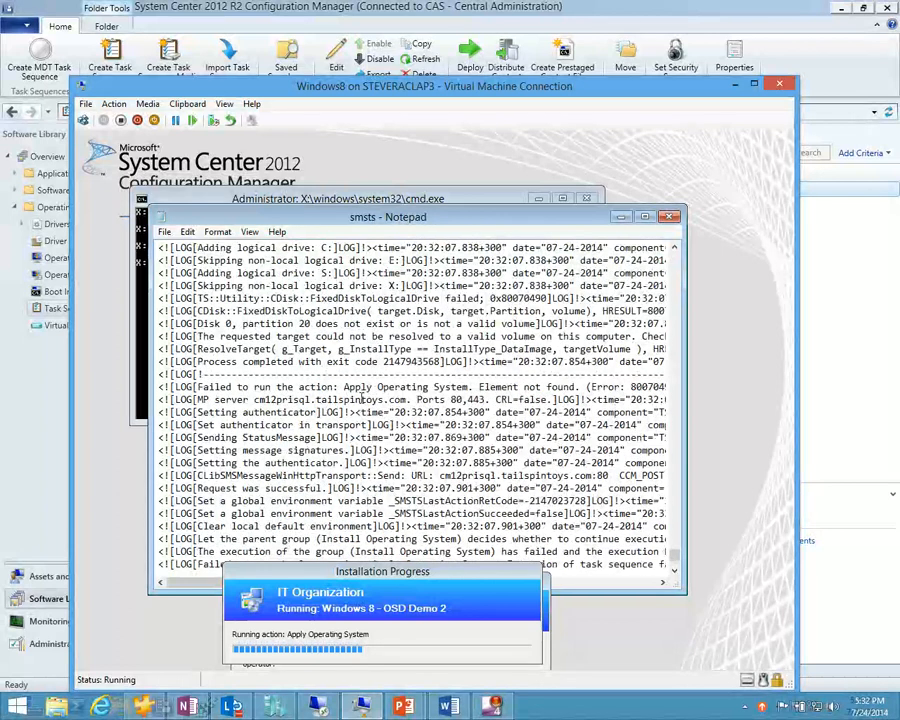
scroll(362, 398, "up", 2)
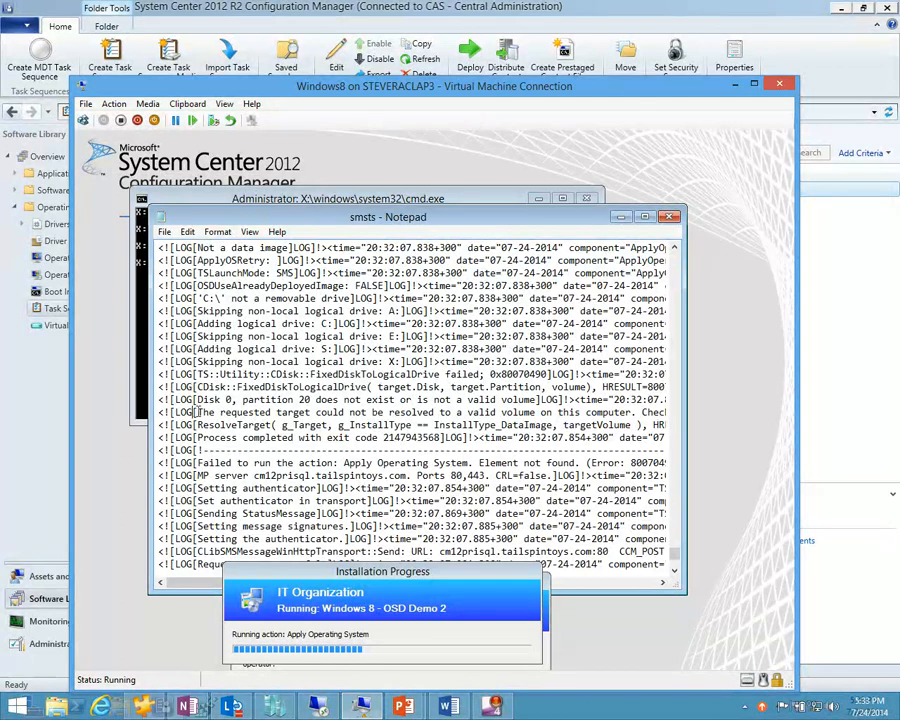
left_click_drag(197, 399, 416, 404)
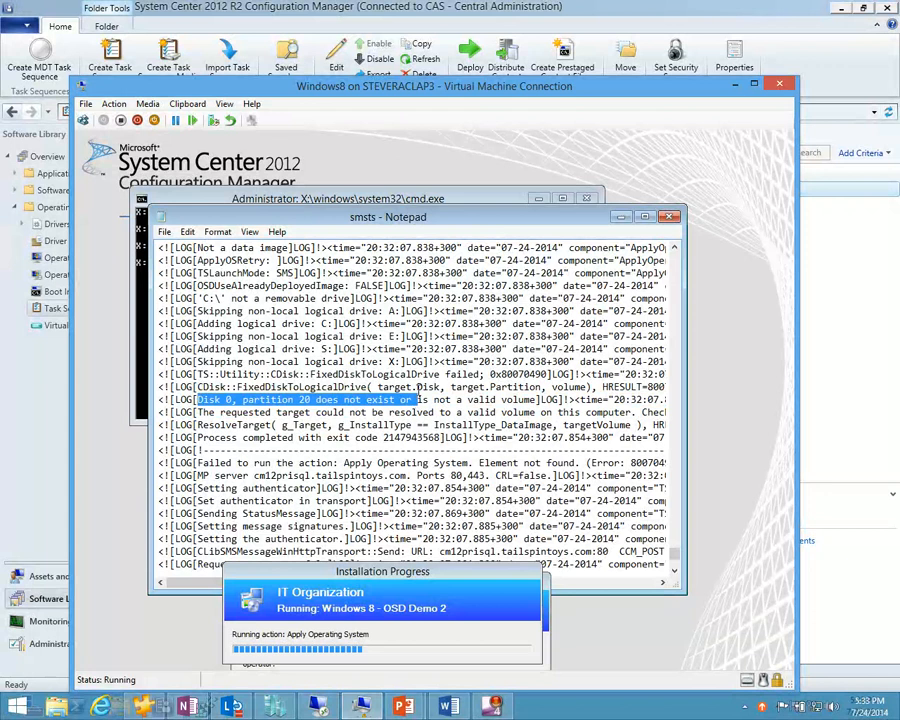
scroll(418, 390, "down", 1)
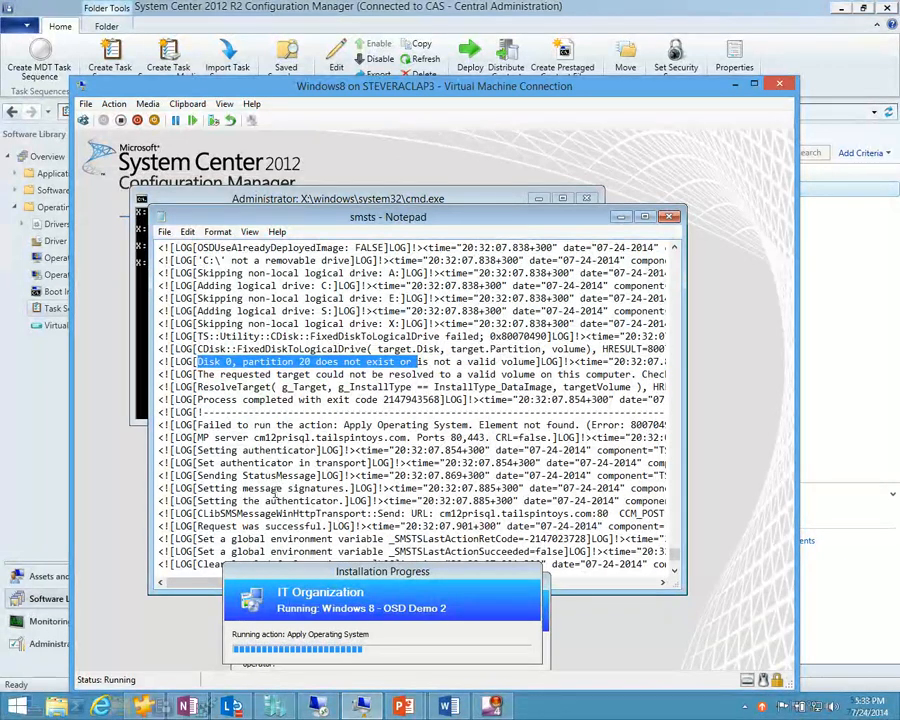
scroll(279, 490, "down", 2)
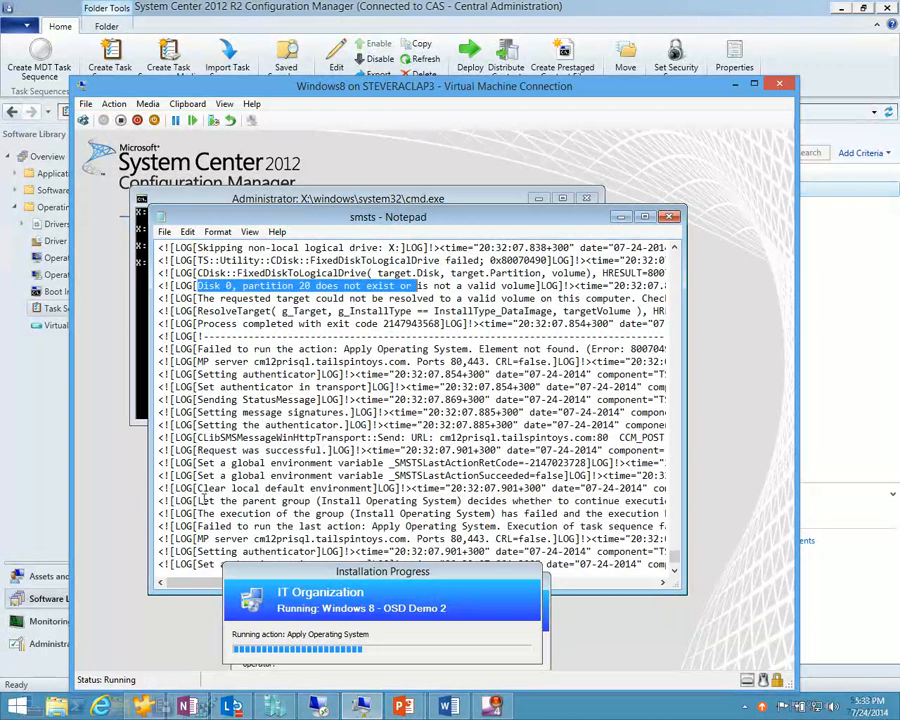
left_click_drag(204, 500, 664, 501)
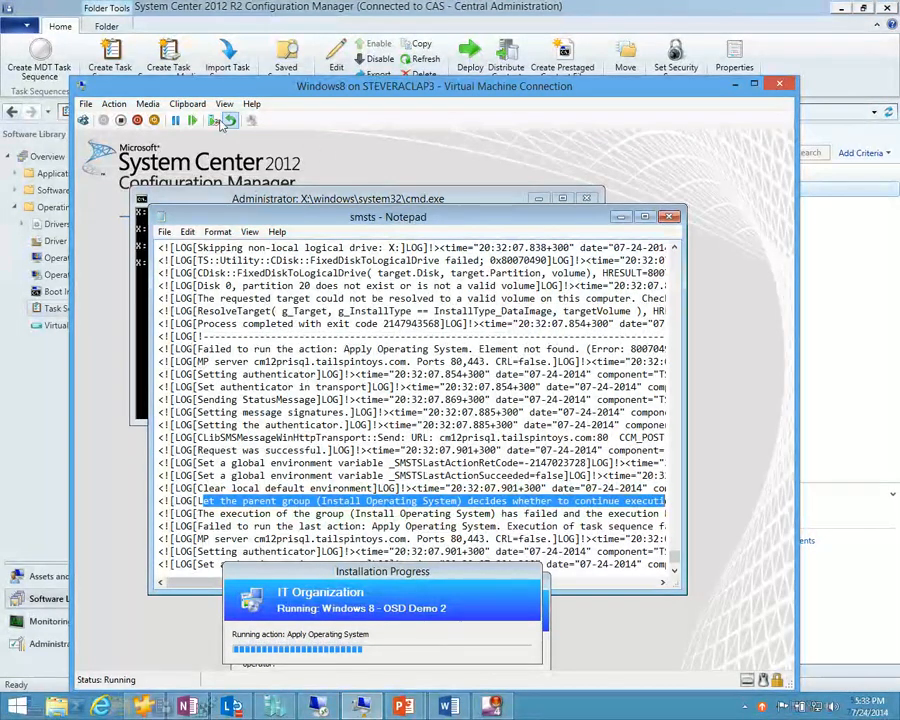
Step: Power down the Windows8 virtual machine and return to the Configuration Manager console
left_click(114, 104)
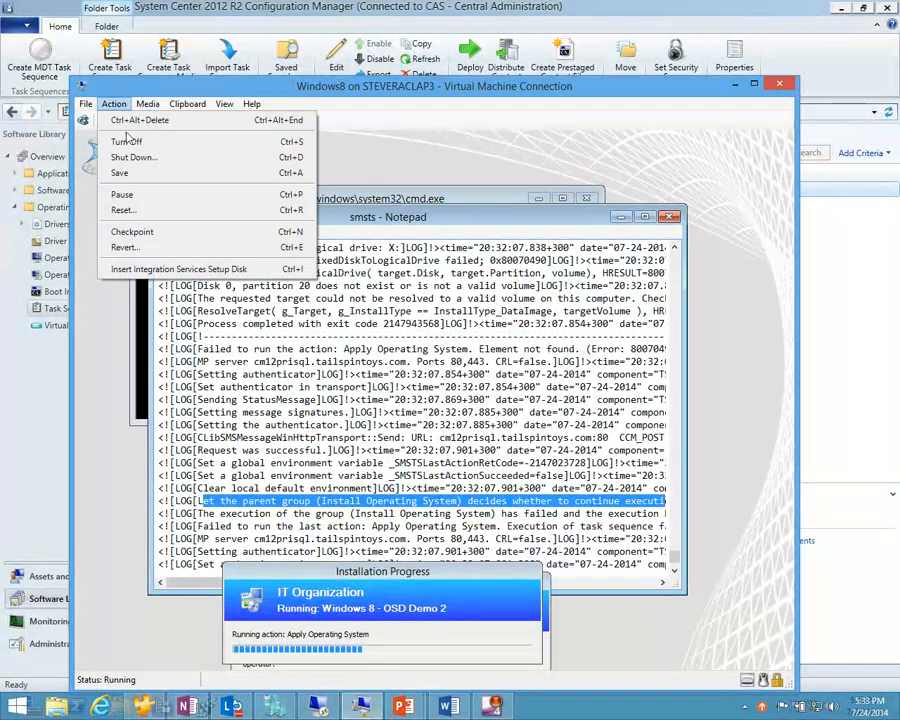
left_click(133, 150)
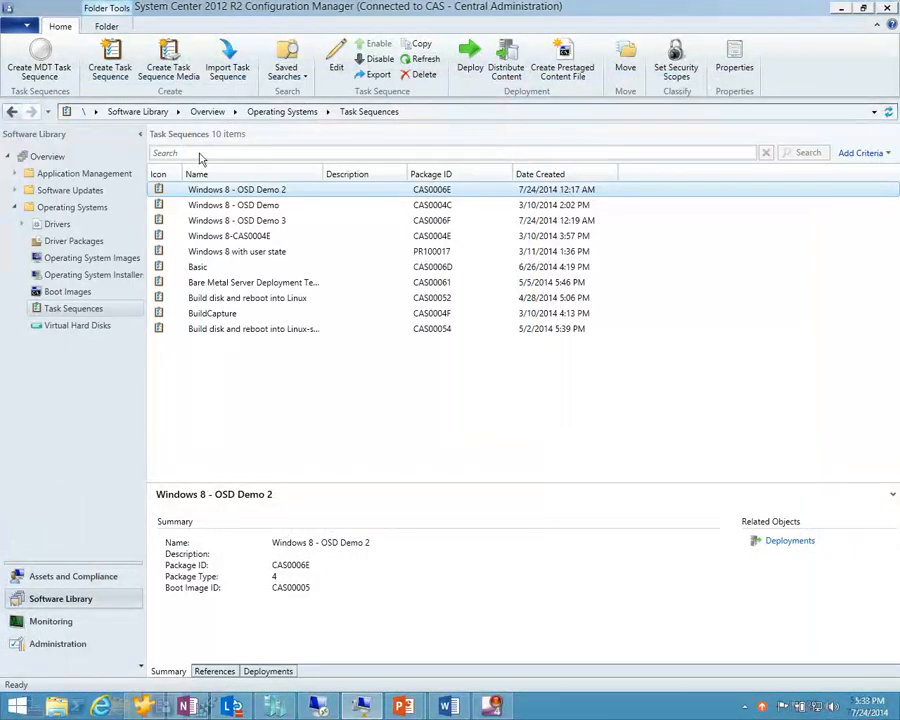
Step: Review the error-handling options of the Apply Operating System step and Install Operating System group in the Windows 8 - OSD Demo 2 task sequence
right_click(247, 193)
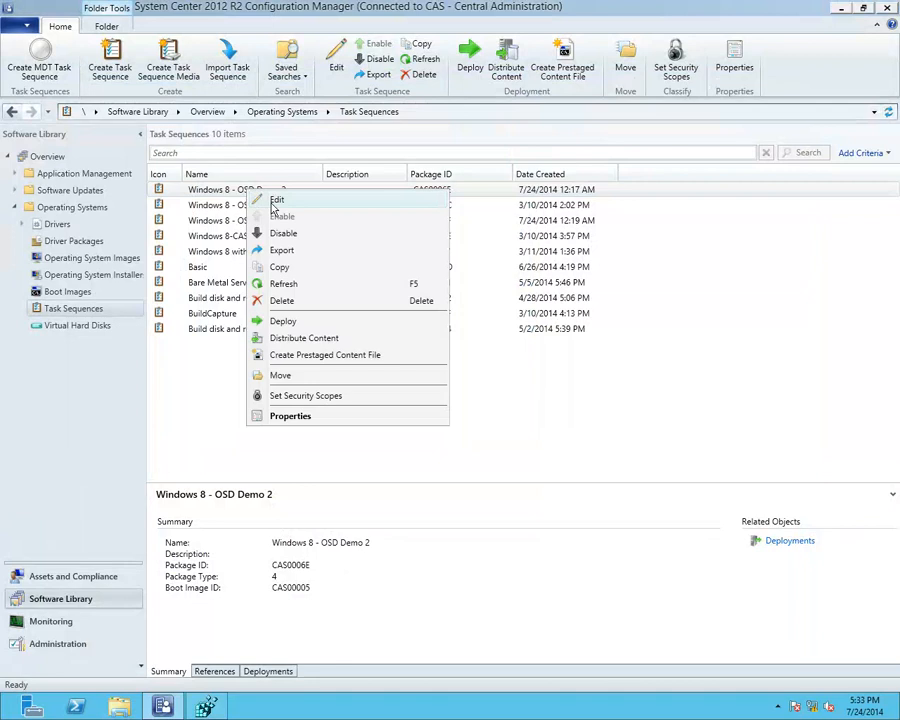
left_click(264, 197)
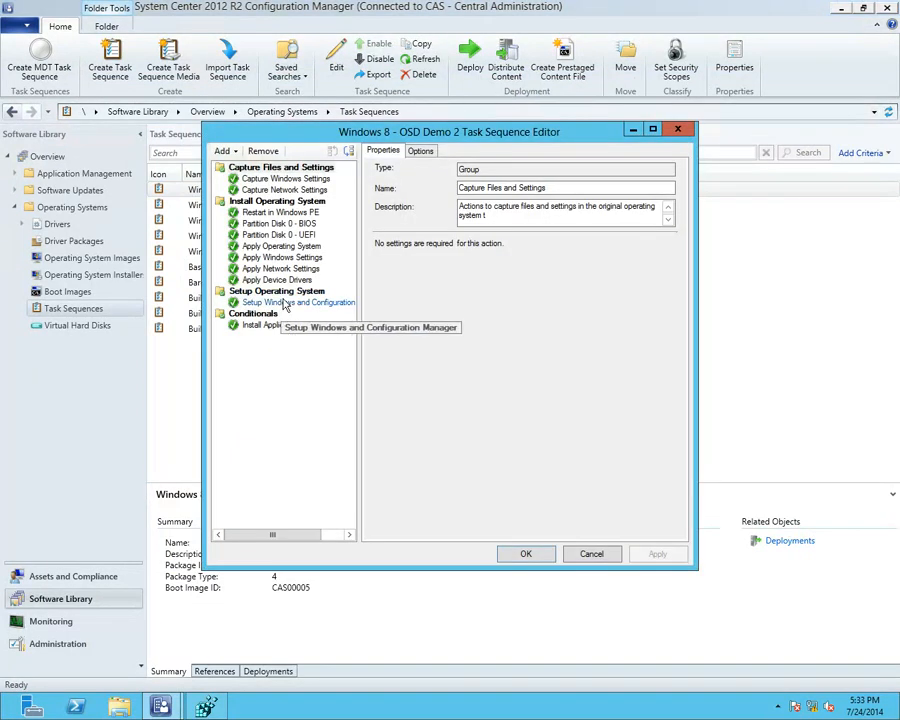
left_click(279, 246)
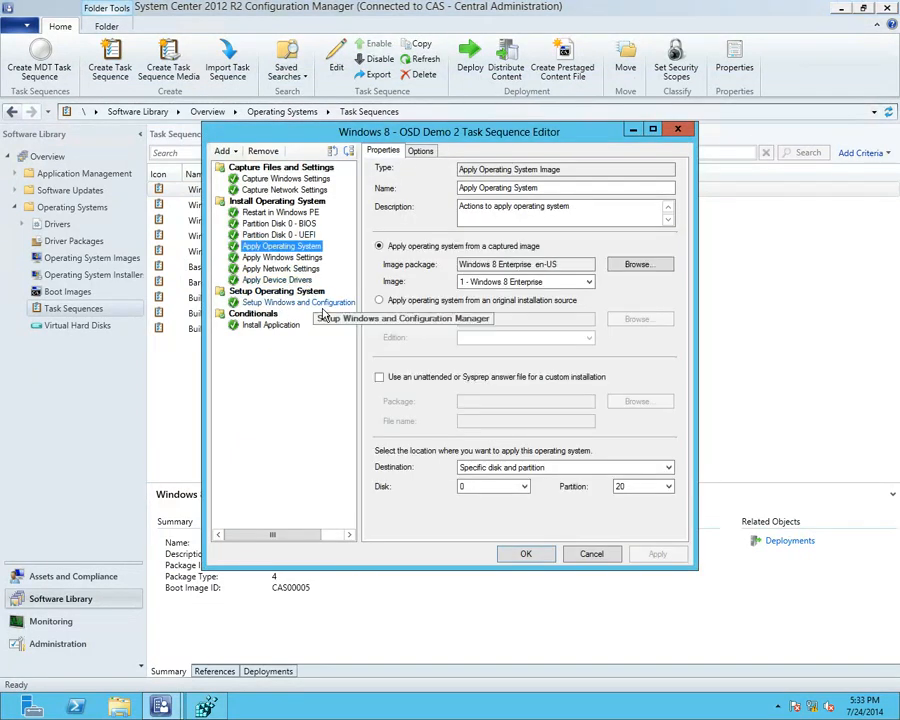
left_click(420, 152)
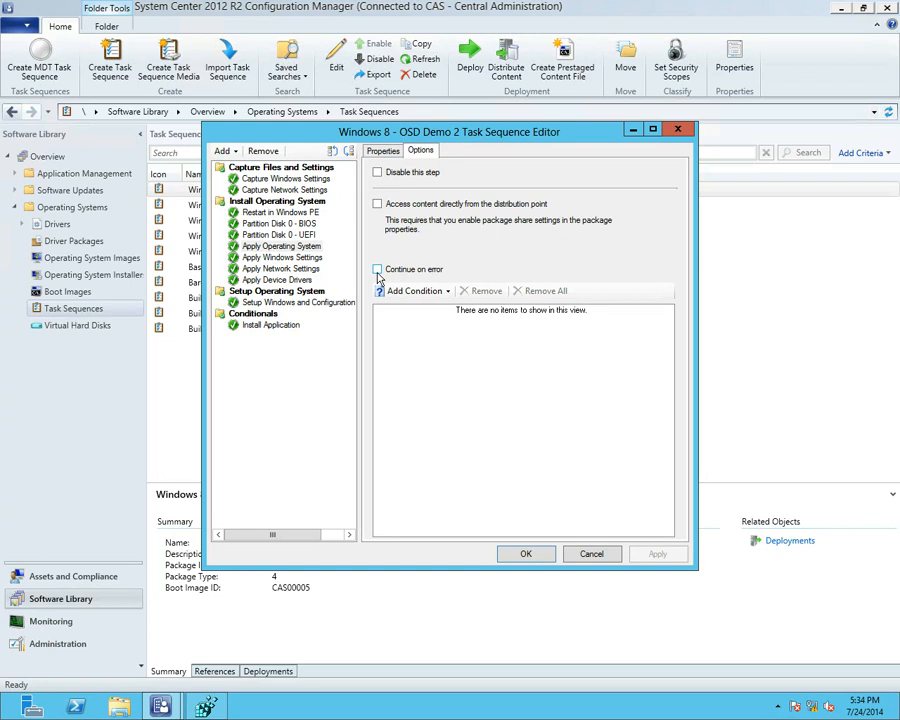
left_click(258, 203)
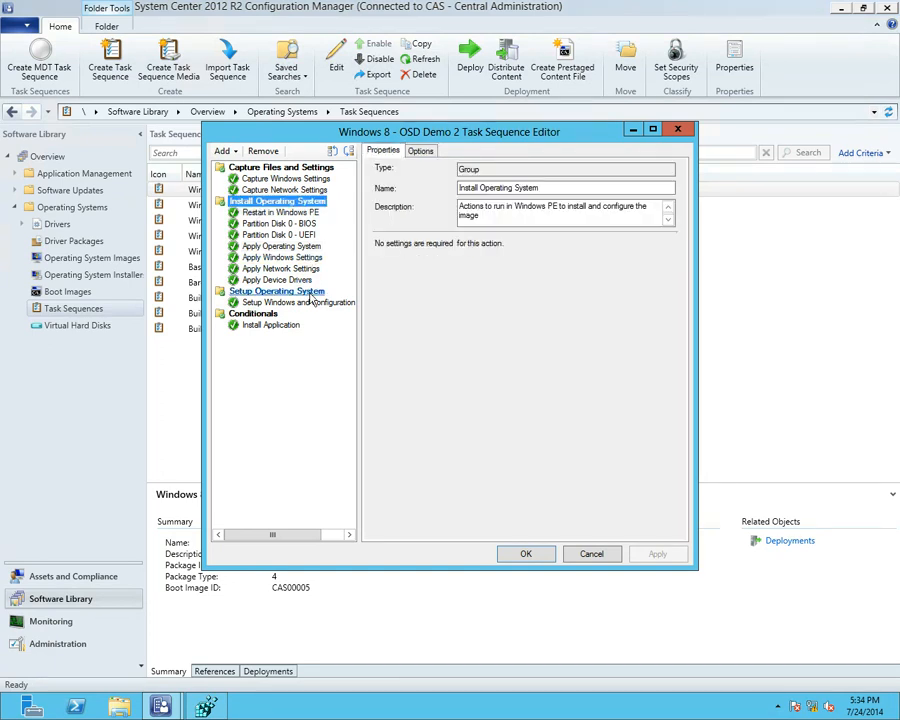
left_click(419, 152)
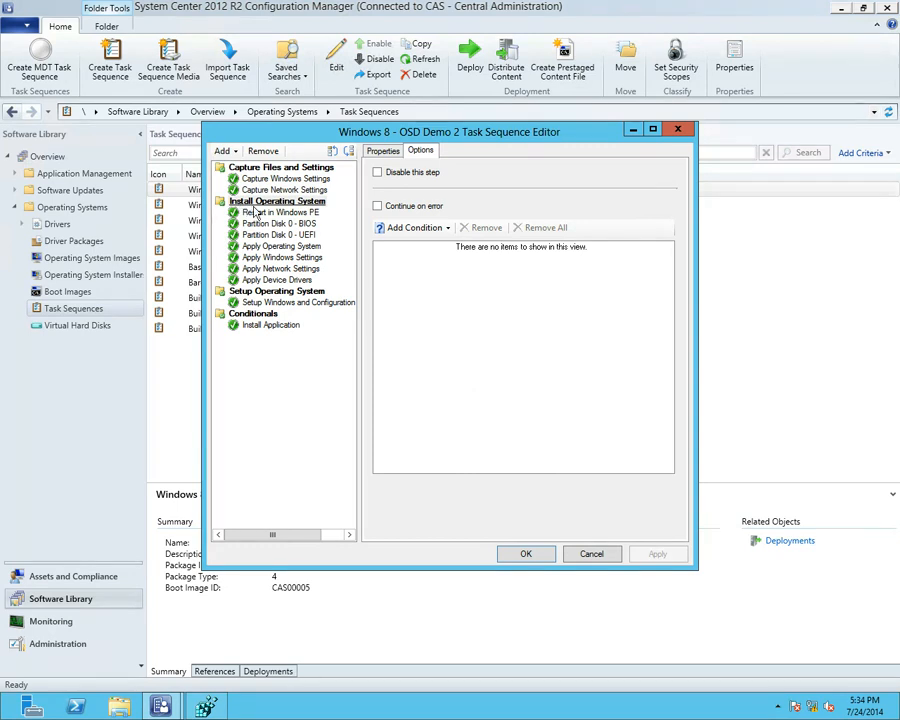
left_click(590, 555)
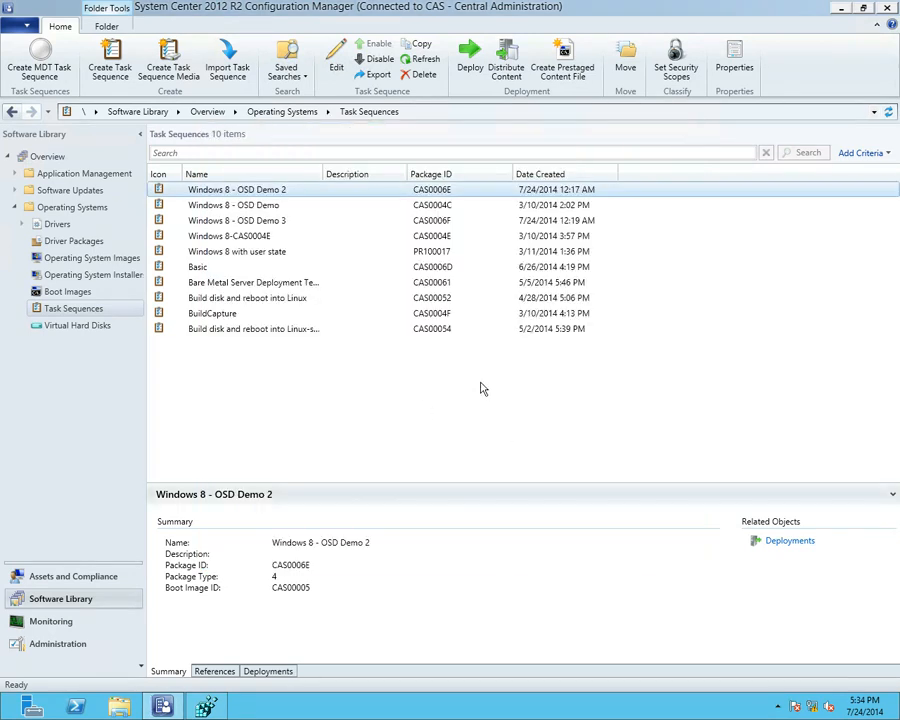
Step: Open the Windows 8 - OSD Demo 3 task sequence and check the options of its Apply Operating System step and Install Operating System group
right_click(282, 224)
left_click(311, 233)
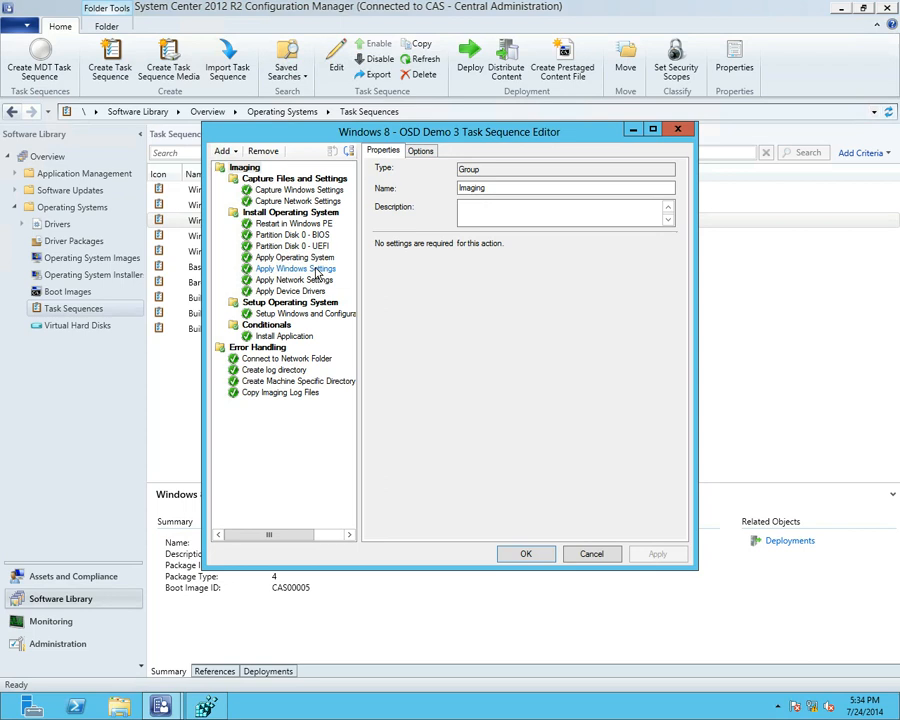
left_click(310, 259)
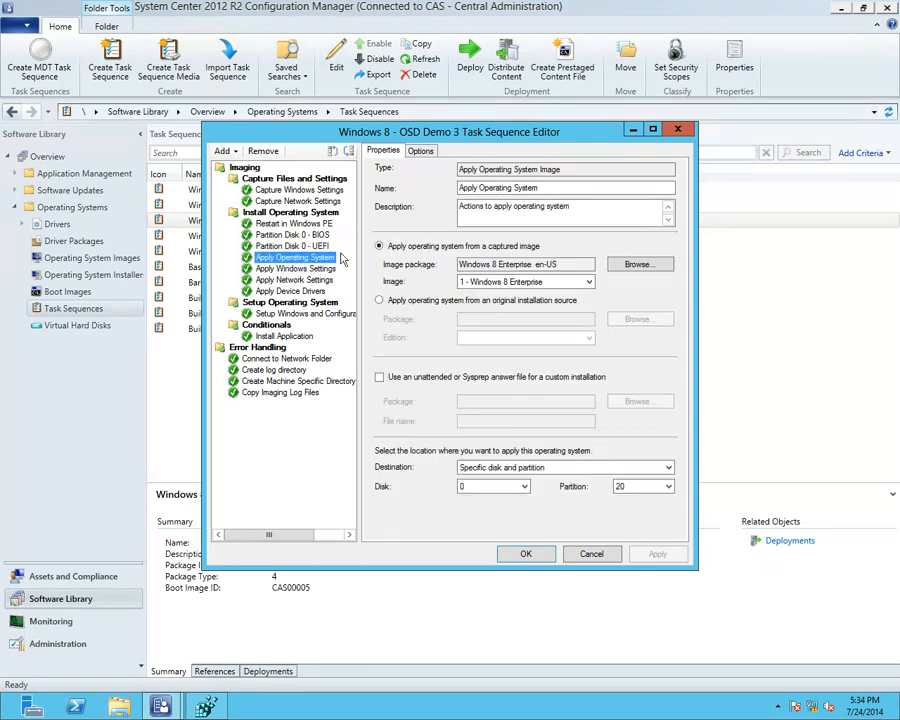
left_click(420, 151)
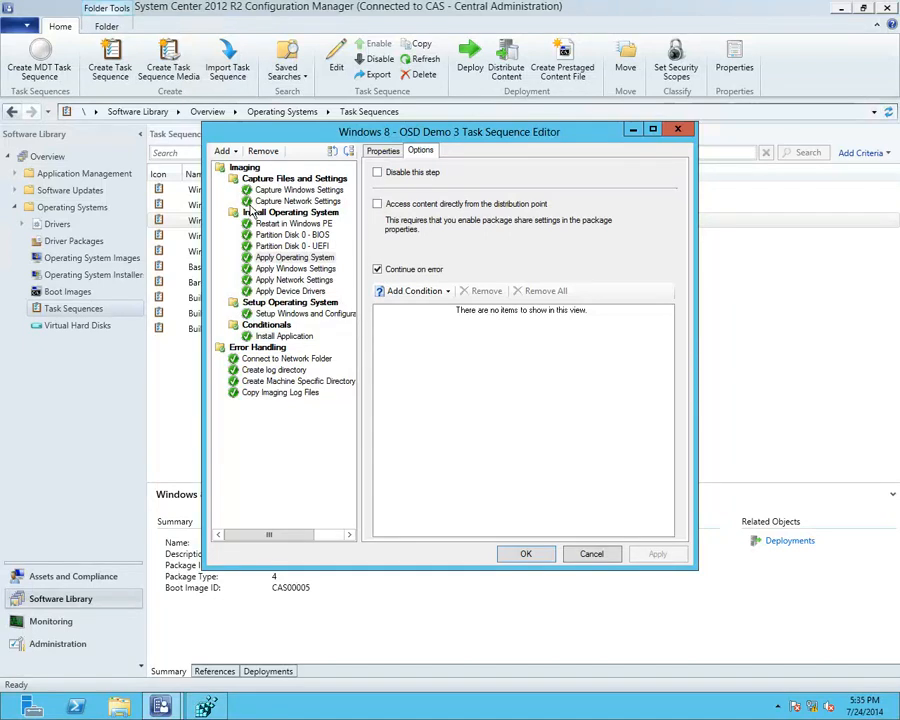
left_click(326, 212)
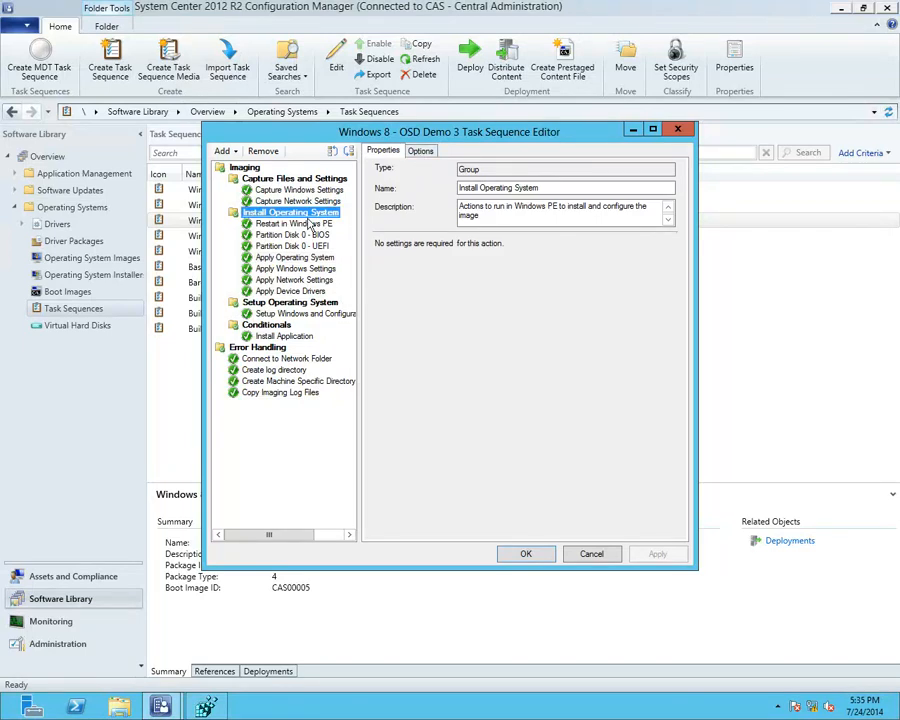
left_click(421, 151)
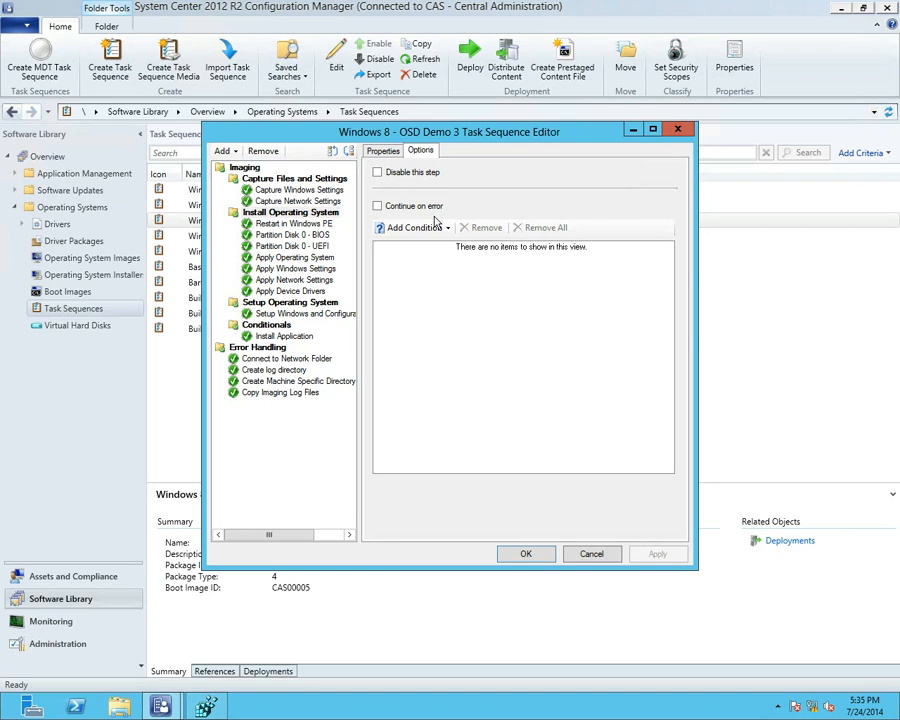
left_click(292, 216)
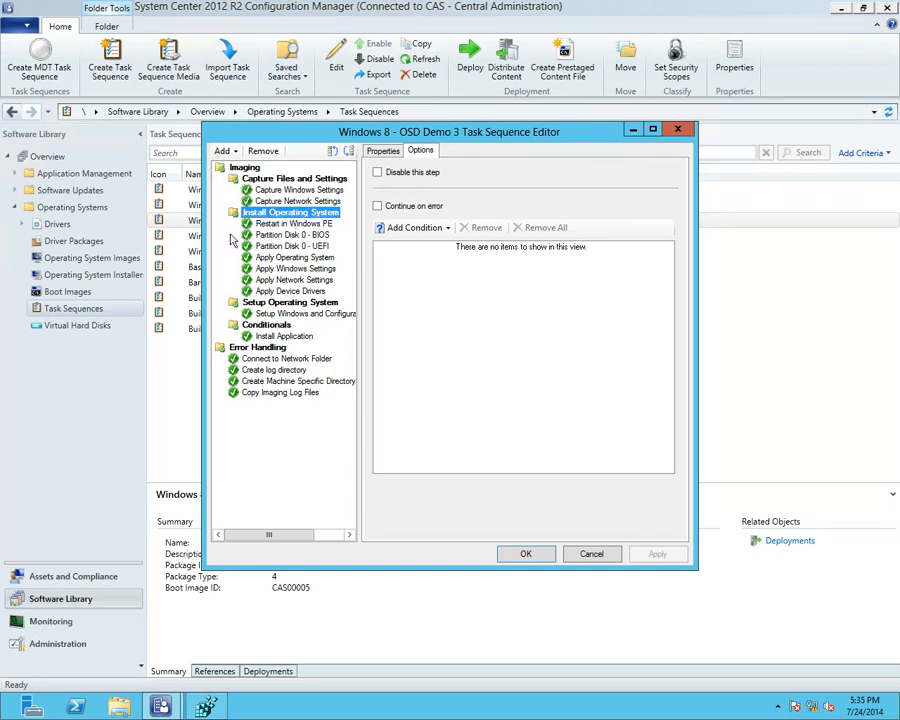
Step: Inspect the Setup Operating System and Install Operating System groups, and check the options of the parent Imaging group
left_click(288, 302)
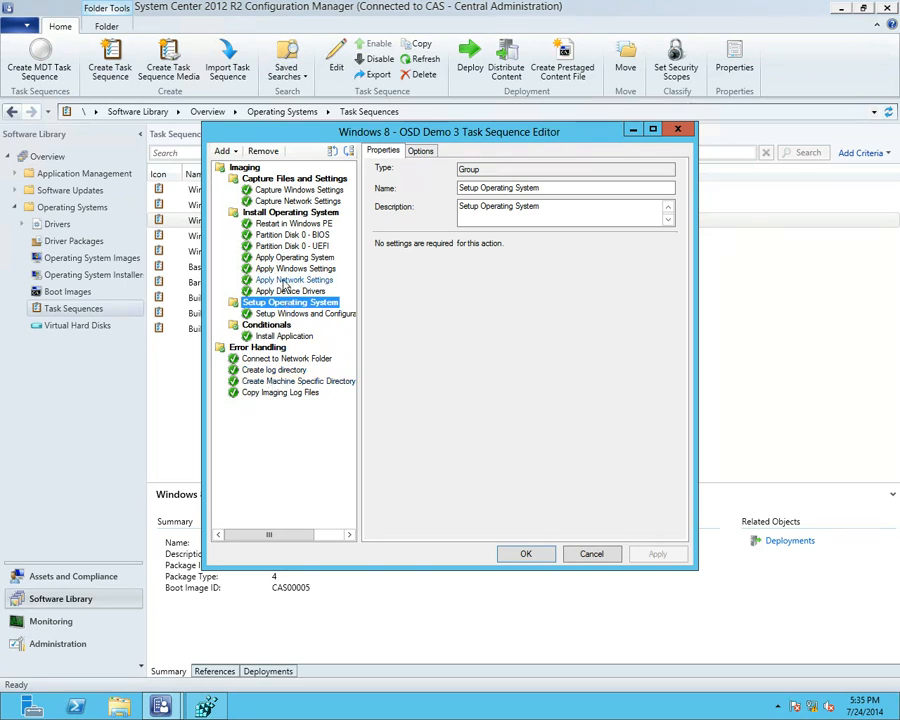
left_click(274, 214)
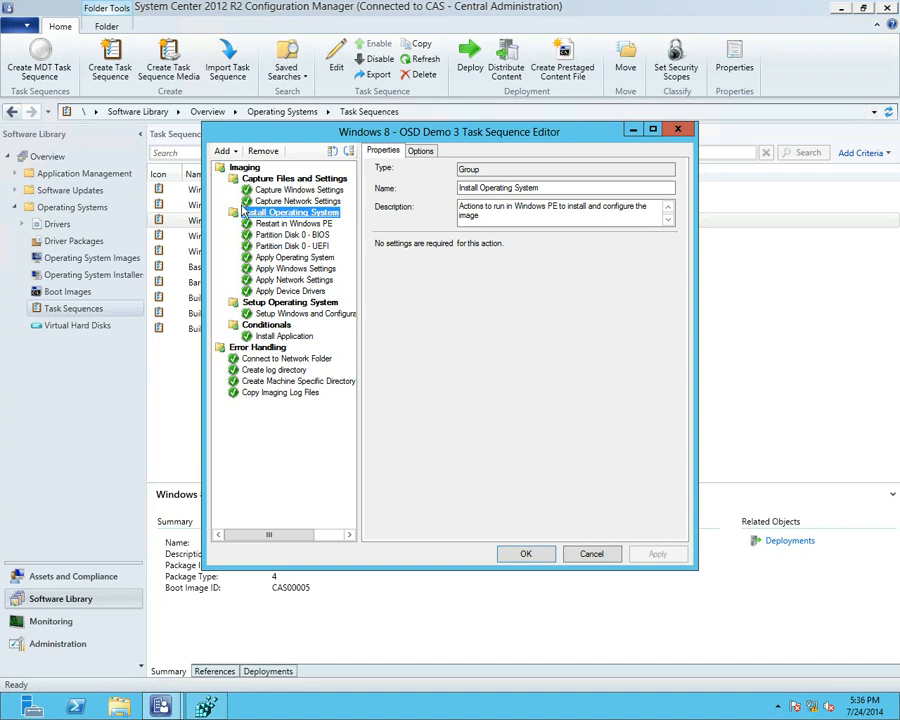
left_click(243, 170)
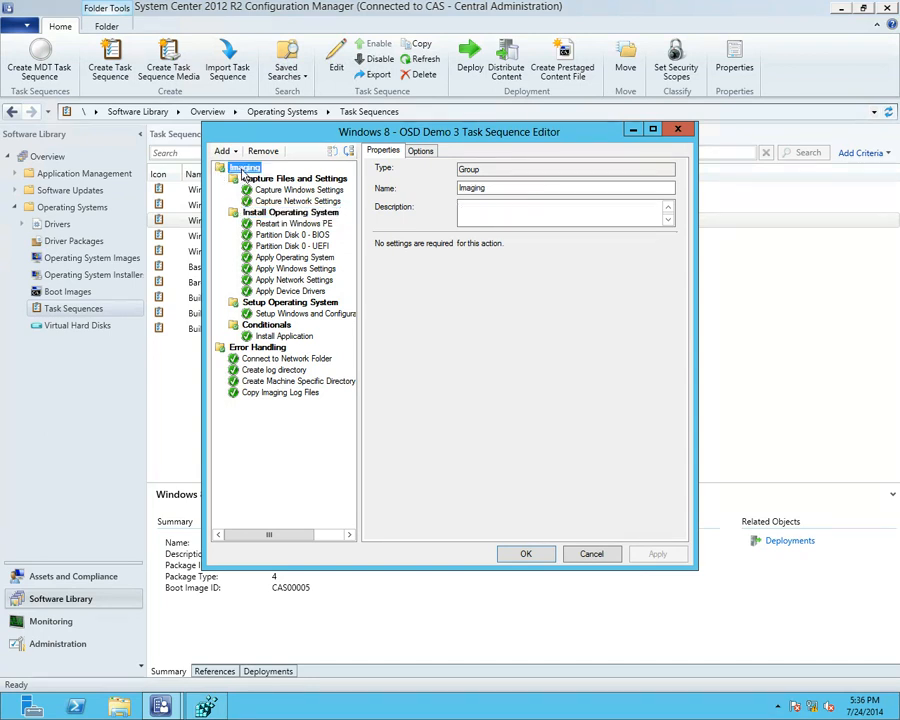
left_click(420, 150)
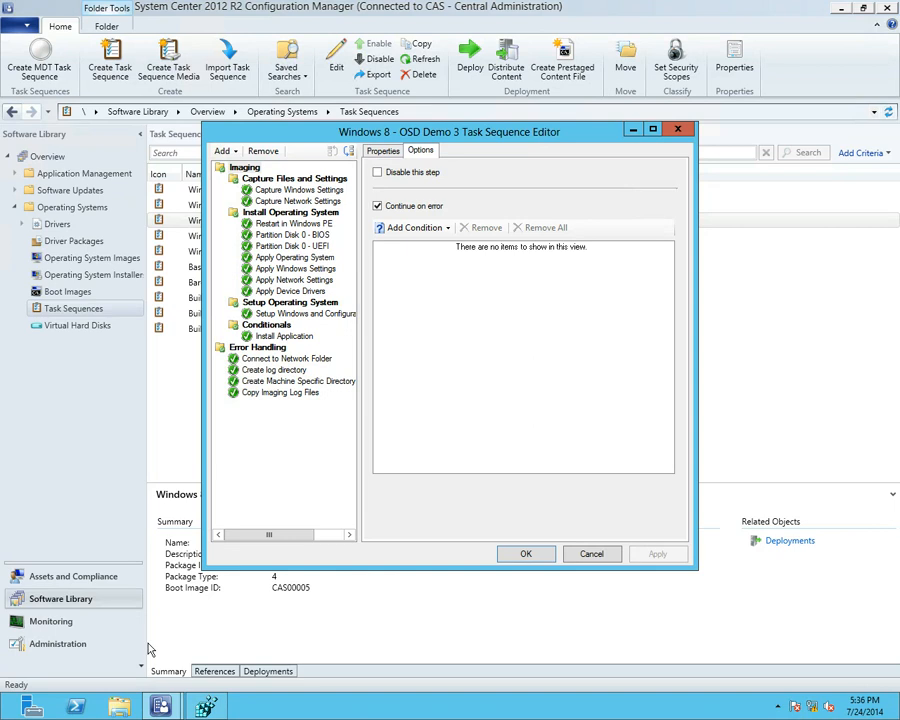
Step: Delete the logs folder from Local Disk (C:) and close the Windows 8 - OSD Demo 3 editor without saving
left_click(125, 708)
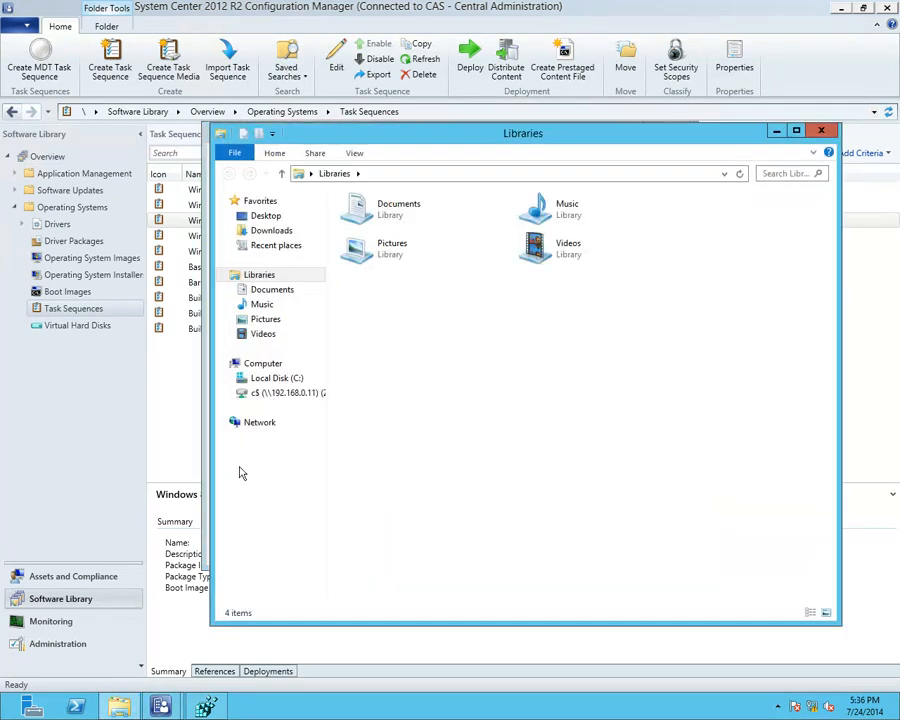
left_click(235, 380)
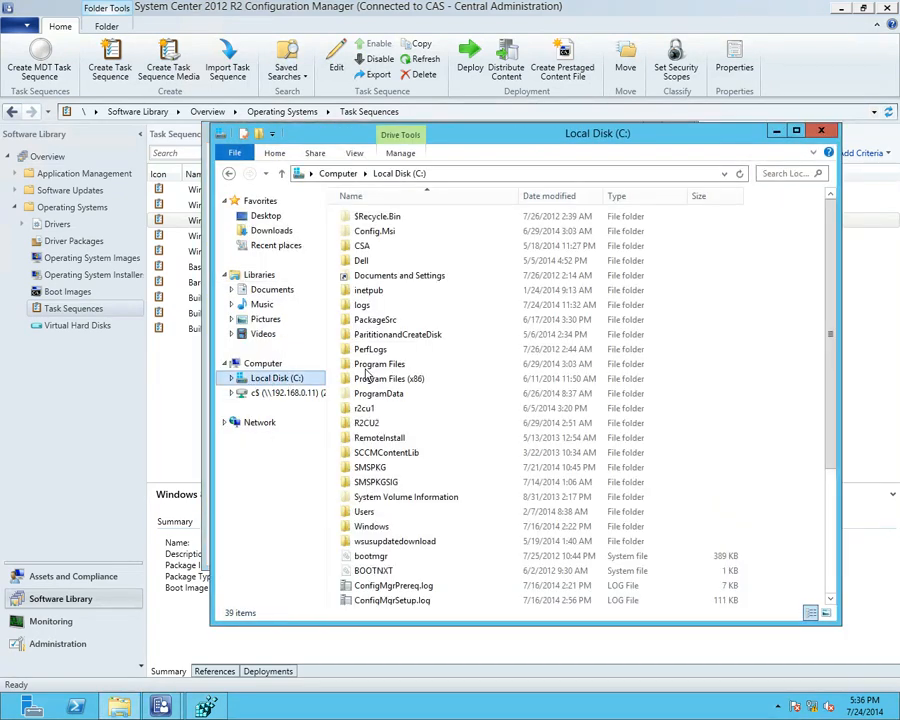
left_click(360, 306)
key("Delete")
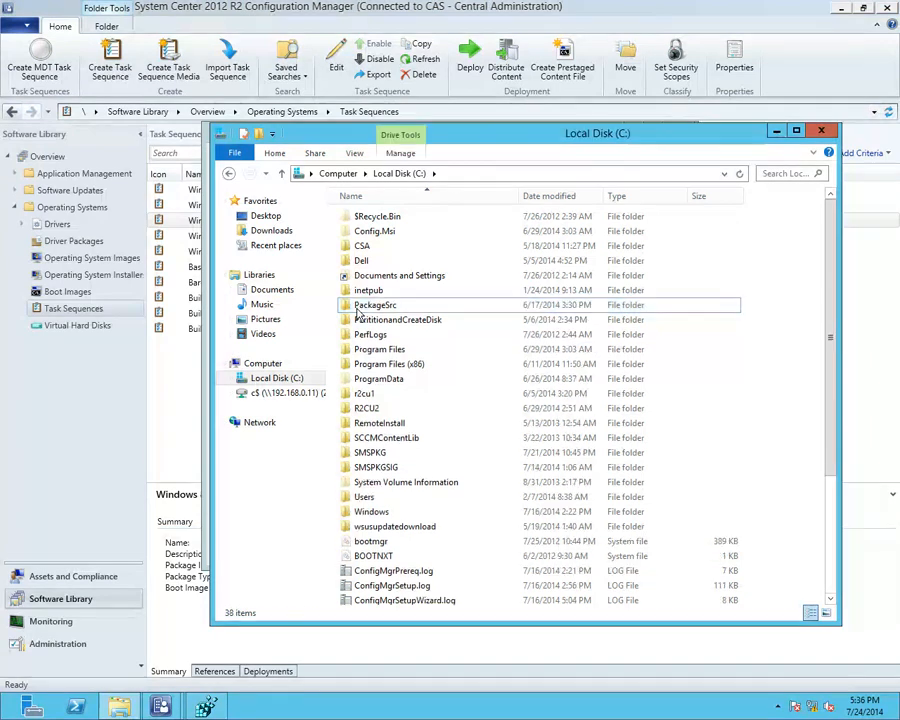
left_click(822, 133)
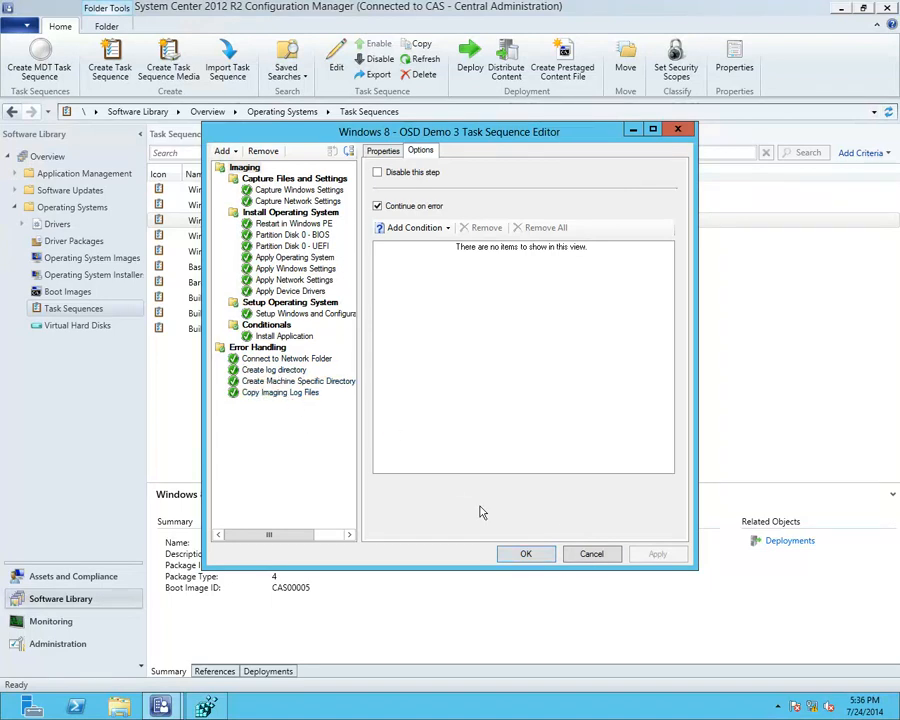
left_click(591, 553)
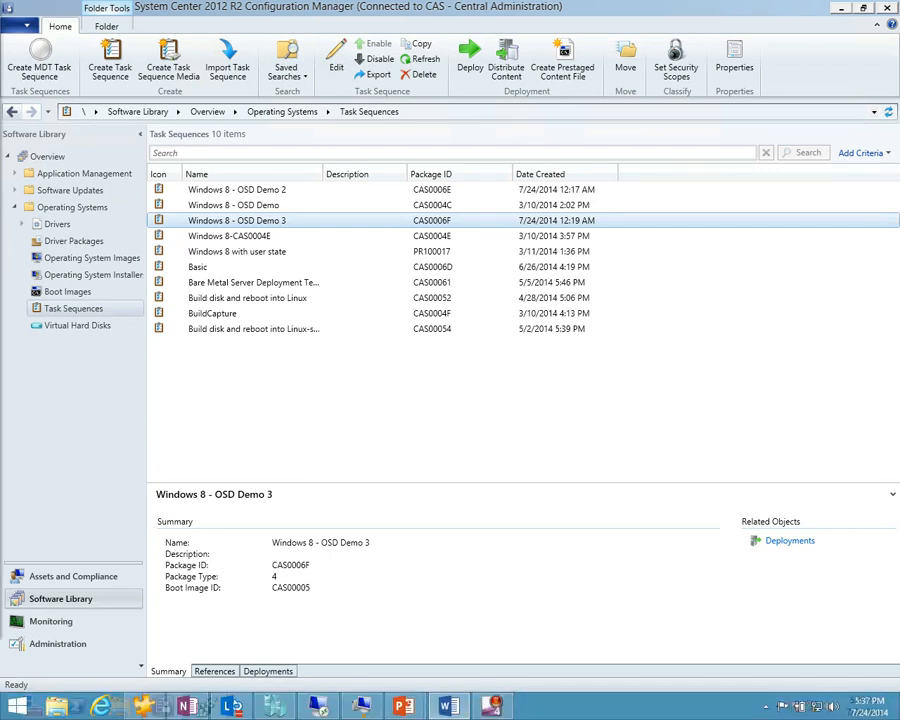
Step: Switch to the Windows8 virtual machine and start the Windows 8 - OSD Demo 3 operating system installation from Software Center, retrying it once
left_click_drag(0, 125, 344, 61)
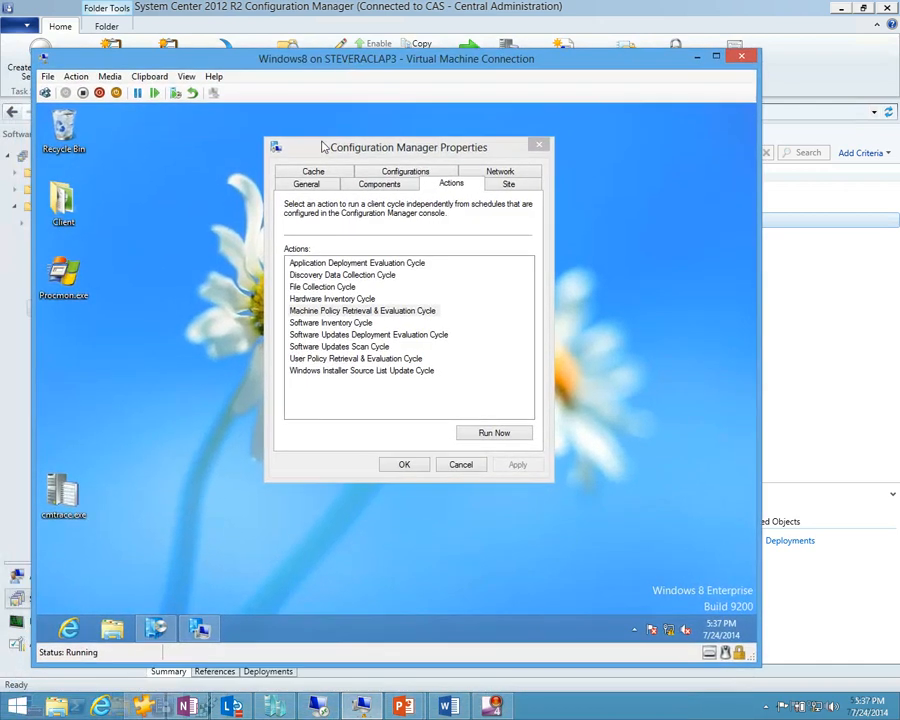
left_click(156, 628)
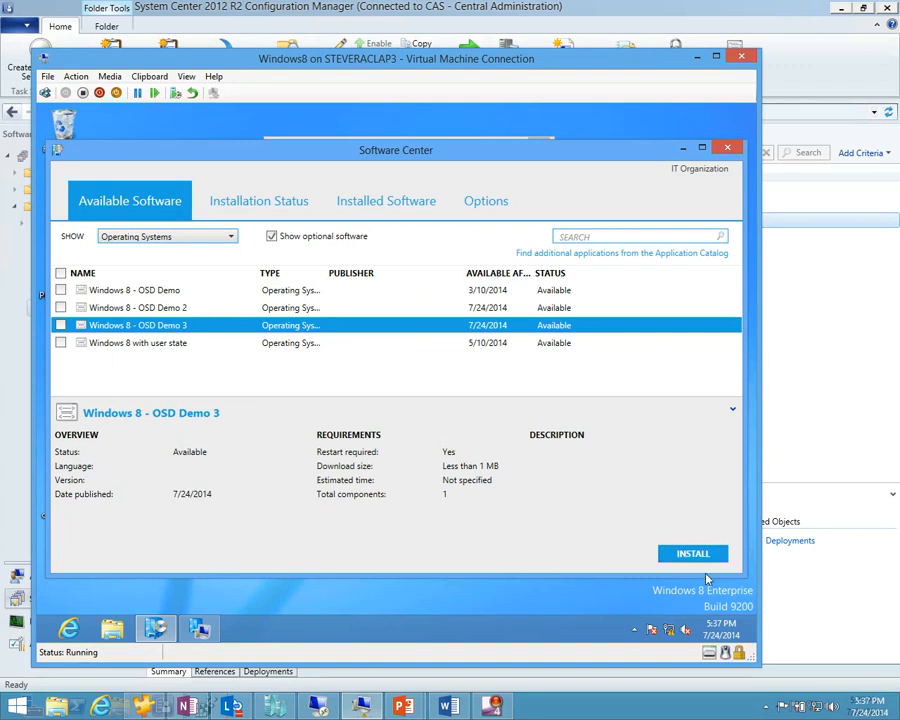
left_click(693, 553)
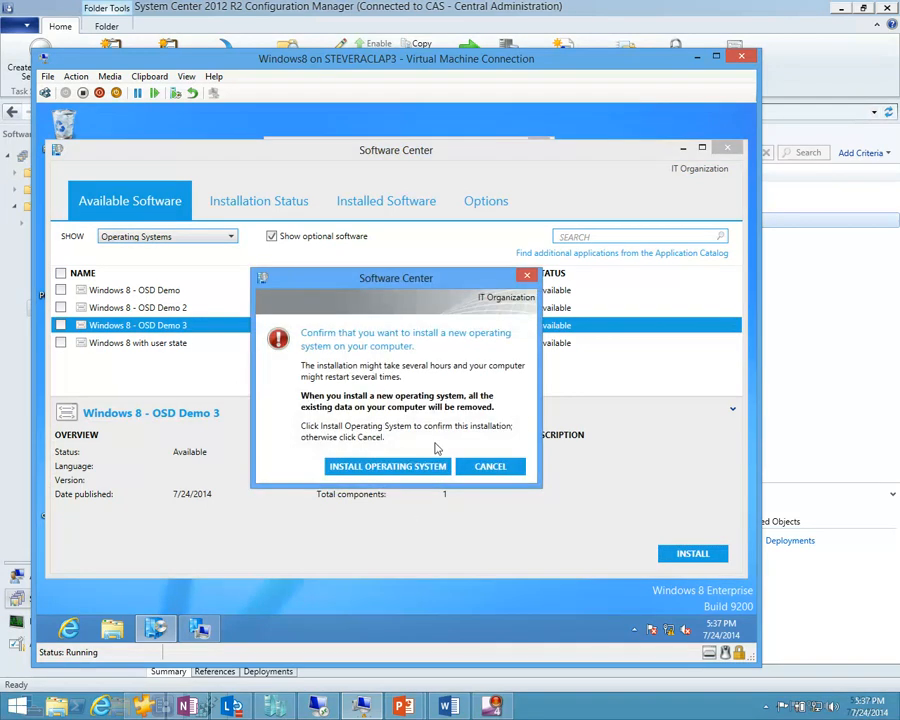
left_click(416, 466)
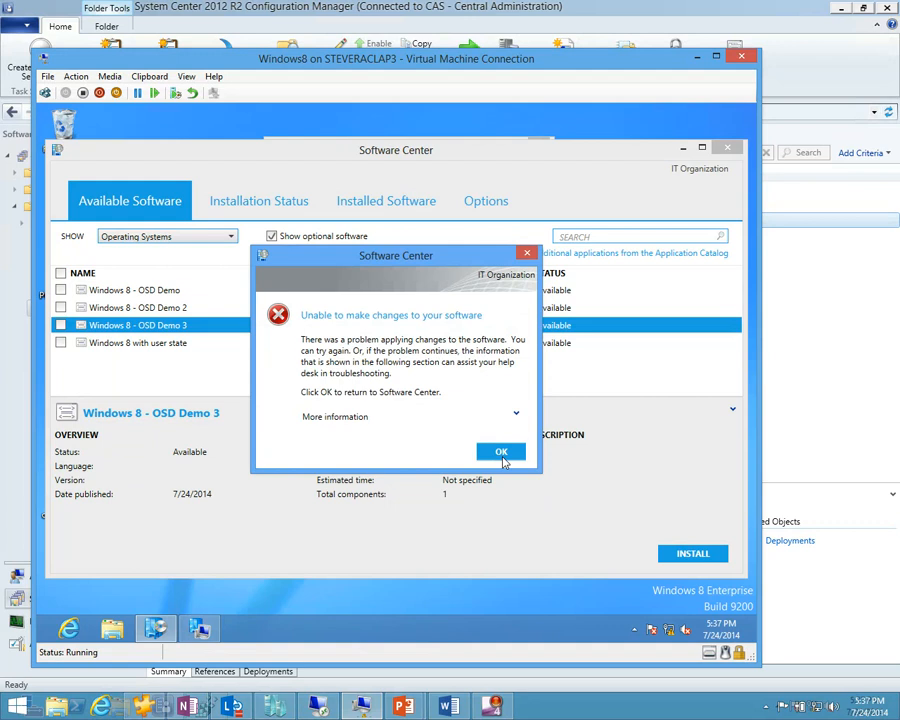
left_click(501, 452)
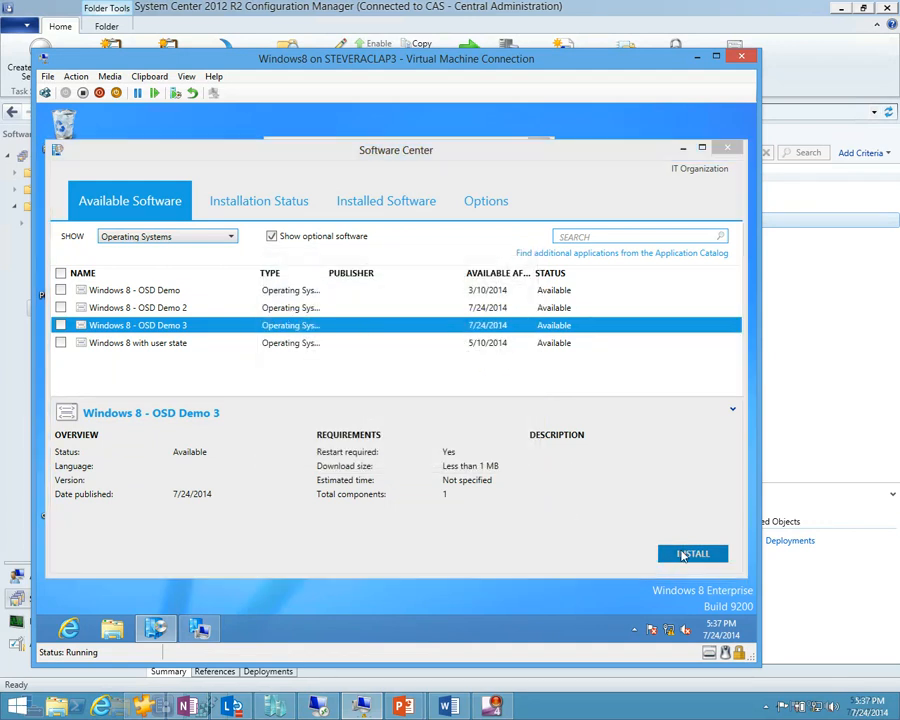
left_click(683, 555)
left_click(424, 465)
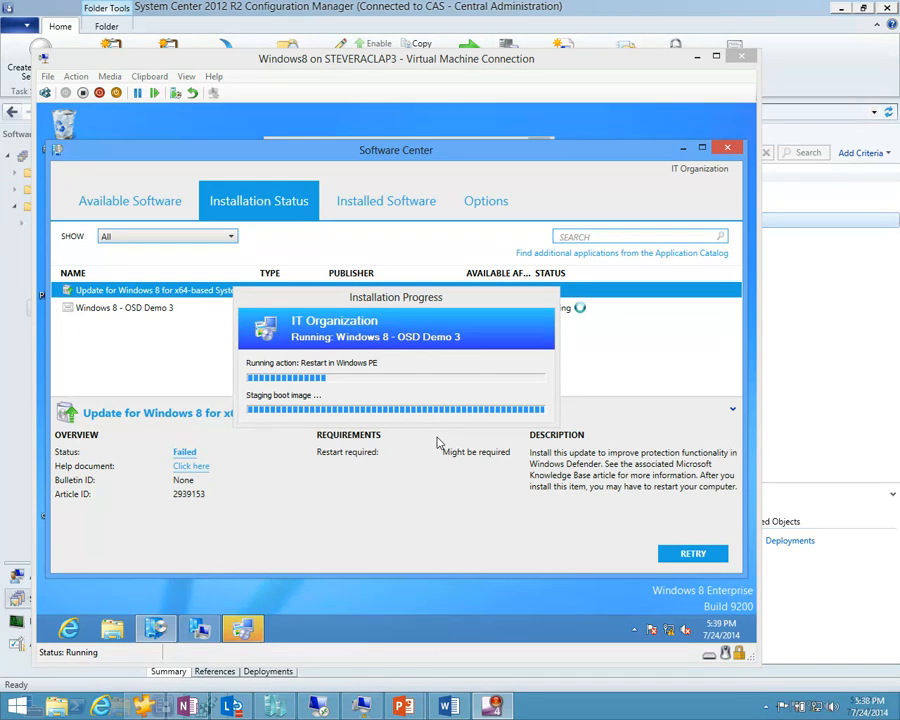
Step: Open a command prompt in the virtual machine during disk partitioning and move its window nearer the middle of the display
left_click(546, 425)
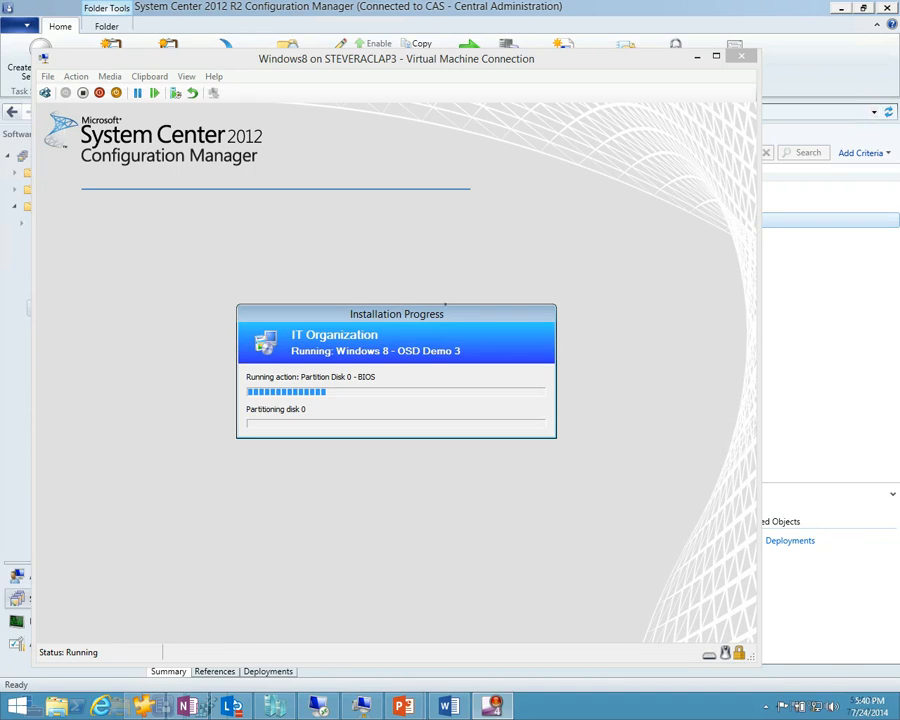
left_click(421, 283)
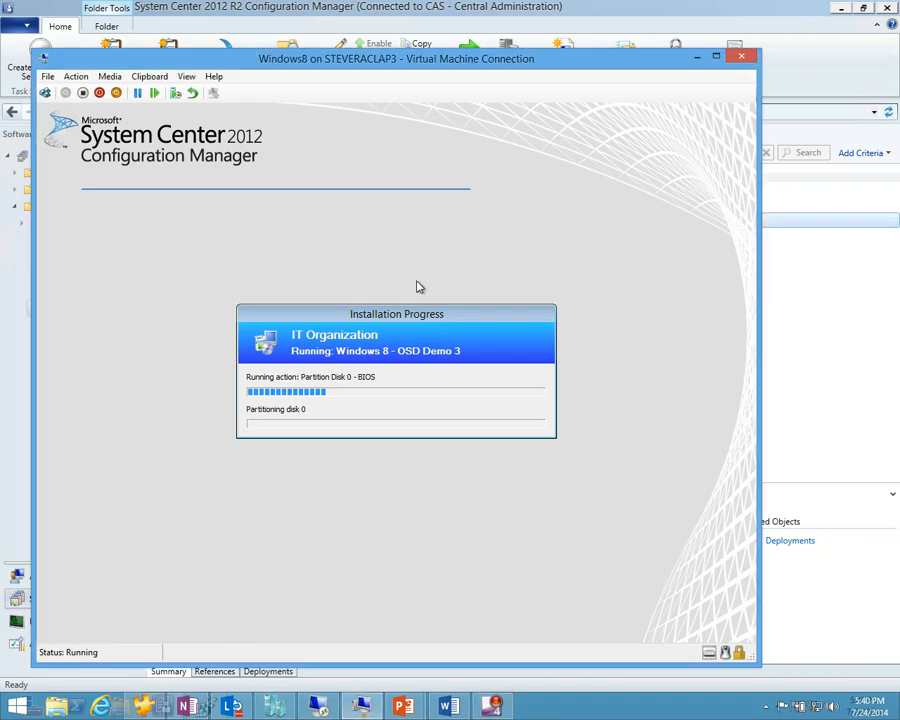
key("F8")
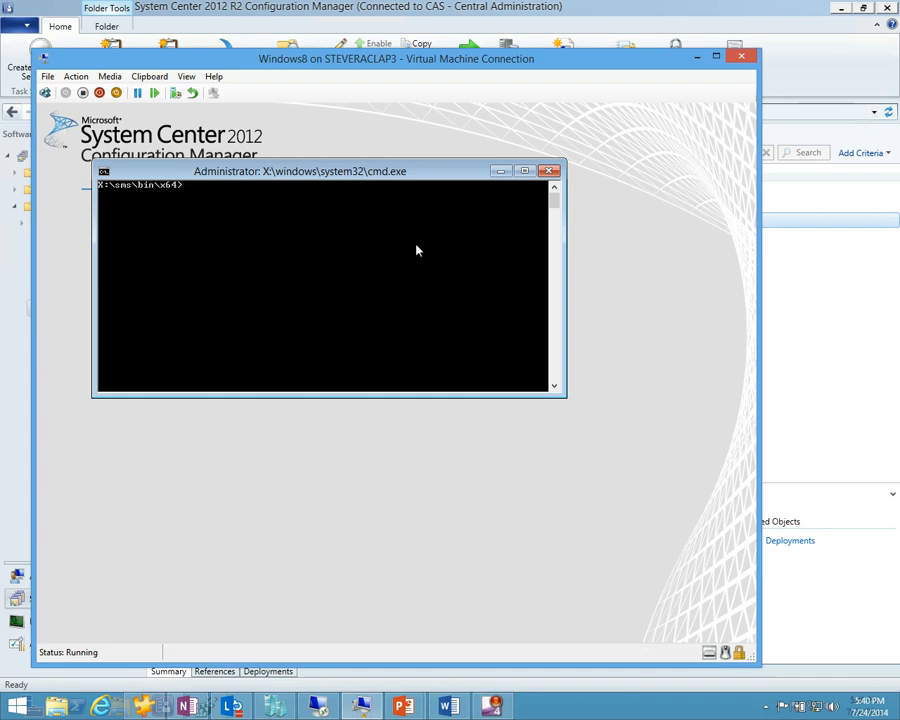
left_click_drag(357, 171, 439, 196)
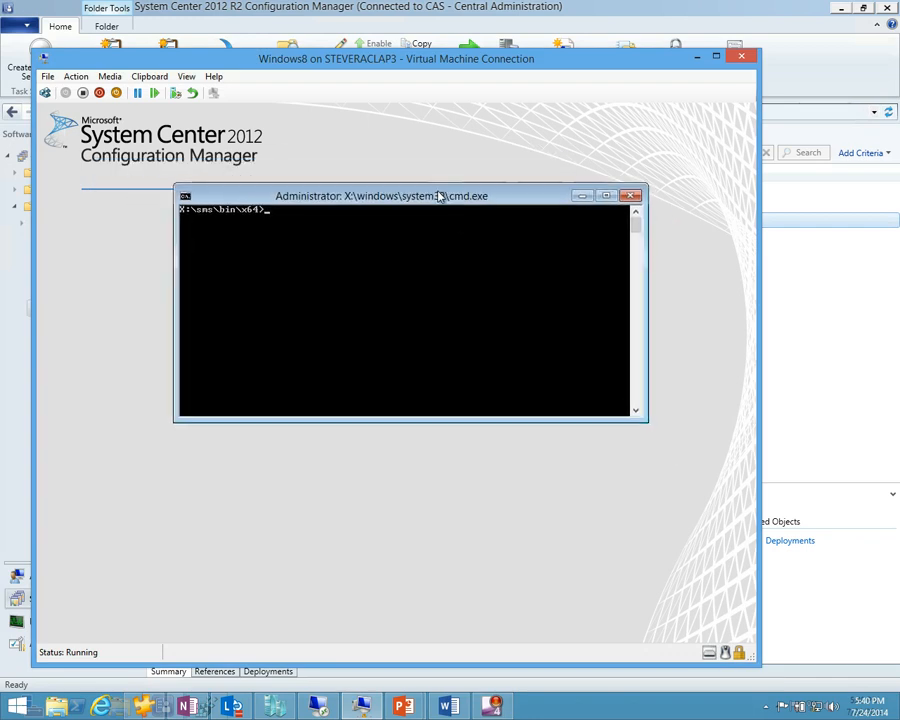
left_click(372, 280)
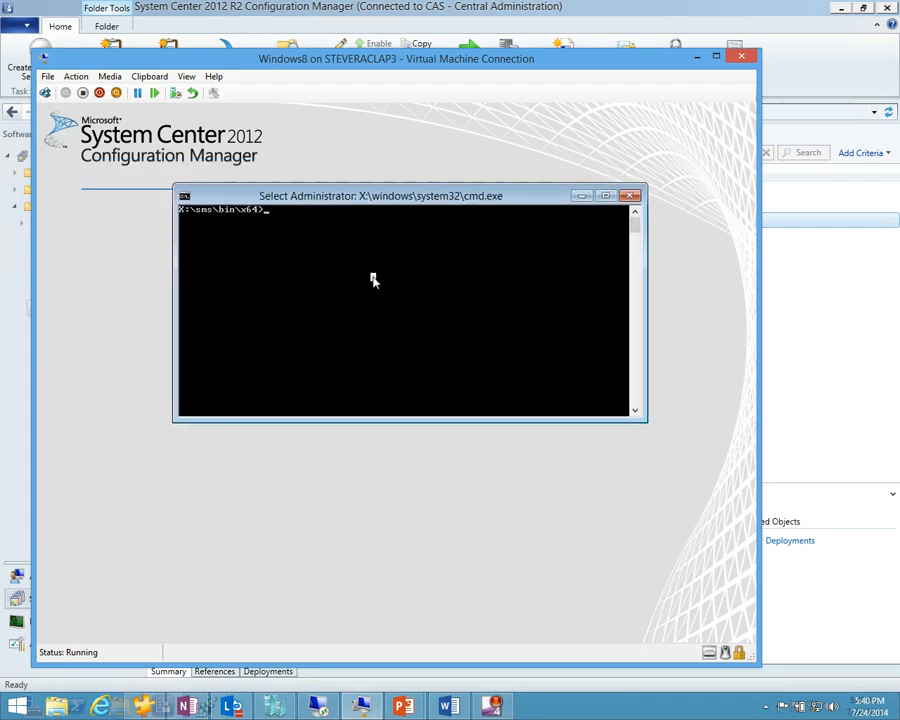
Step: Navigate from the X: root to the SMSTSLog folder under windows and open smsts.log in Notepad
type("cd windows\\system3")
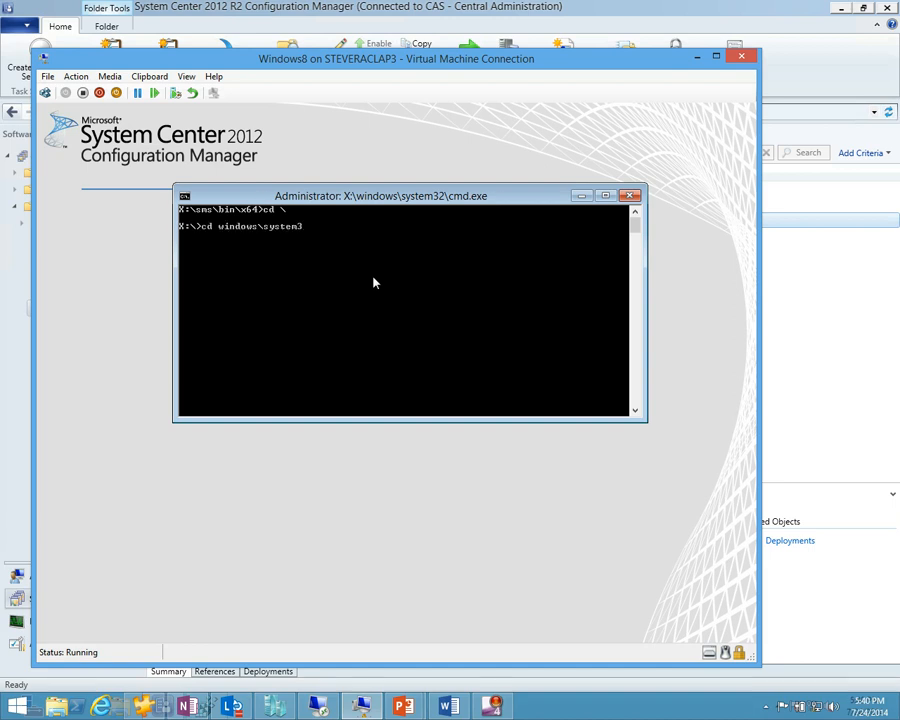
key("BackSpace")
key("BackSpace")
key("BackSpace")
key("BackSpace")
key("BackSpace")
key("BackSpace")
type("SMSTSLog")
key("Return")
type("notepad smsts.log")
key("Return")
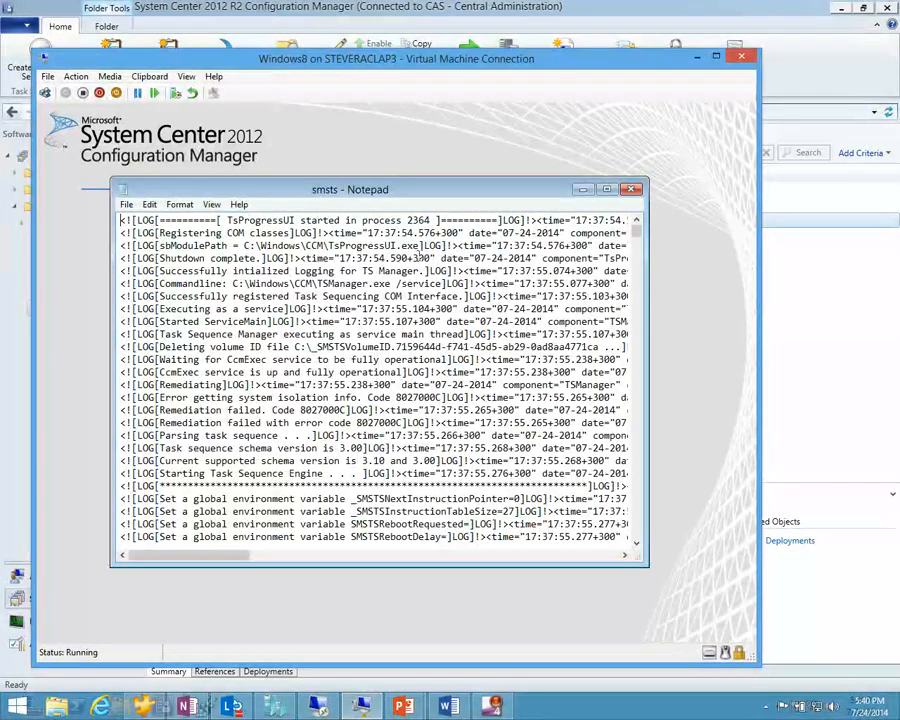
Step: Look through smsts.log for the entries where the failed imaging action leads into the Error Handling group
left_click_drag(640, 240, 649, 544)
scroll(325, 428, "up", 6)
scroll(330, 405, "up", 6)
scroll(325, 398, "down", 12)
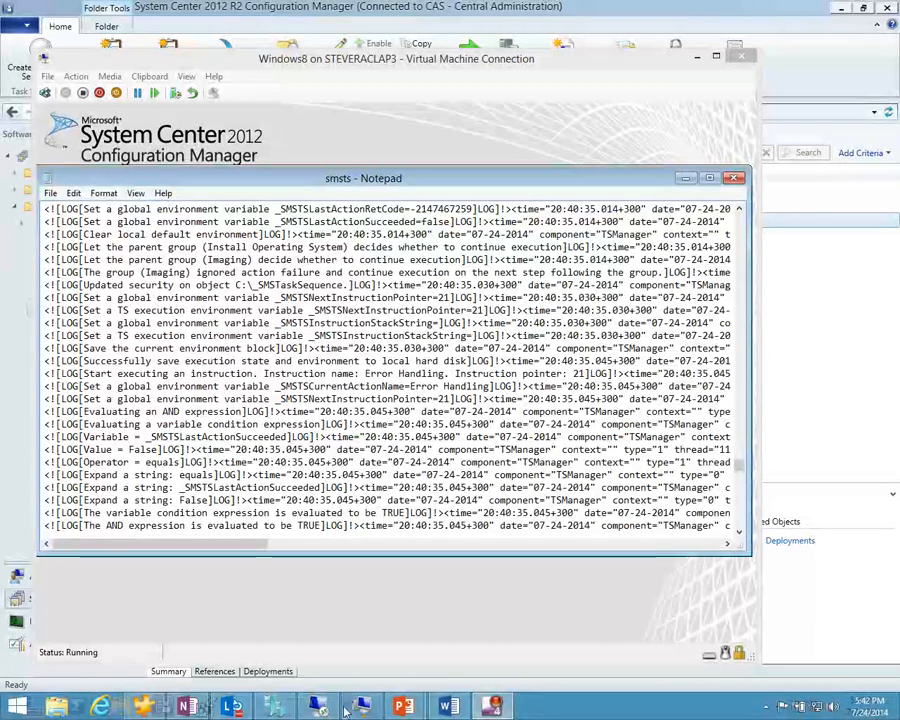
Step: Switch to the 192.168.0.10 remote session and open the Windows 8 - OSD Demo 3 task sequence for editing
mouse_move(318, 708)
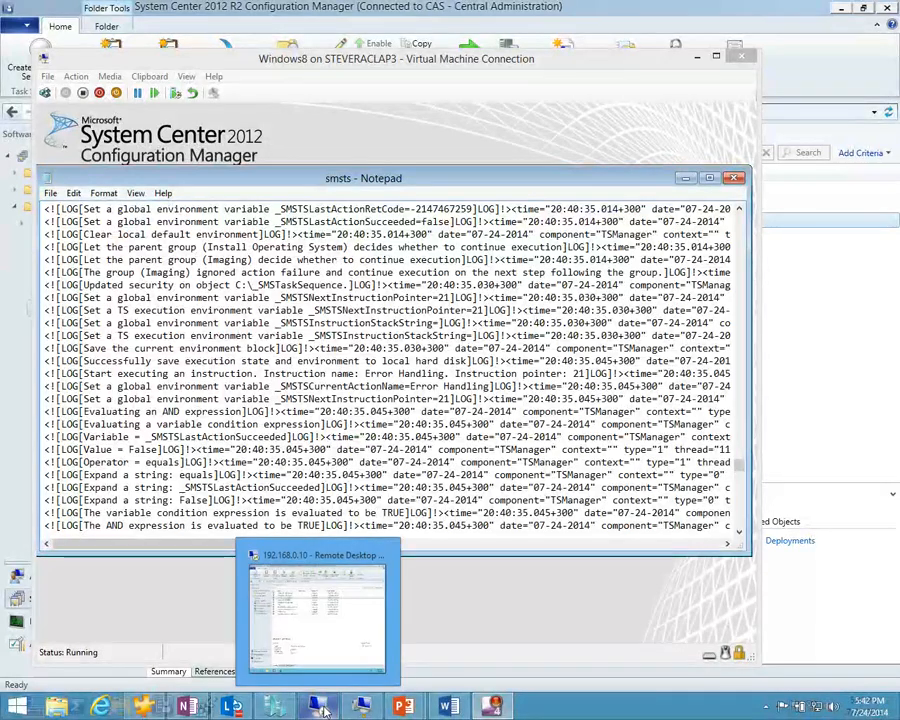
left_click(321, 646)
right_click(238, 224)
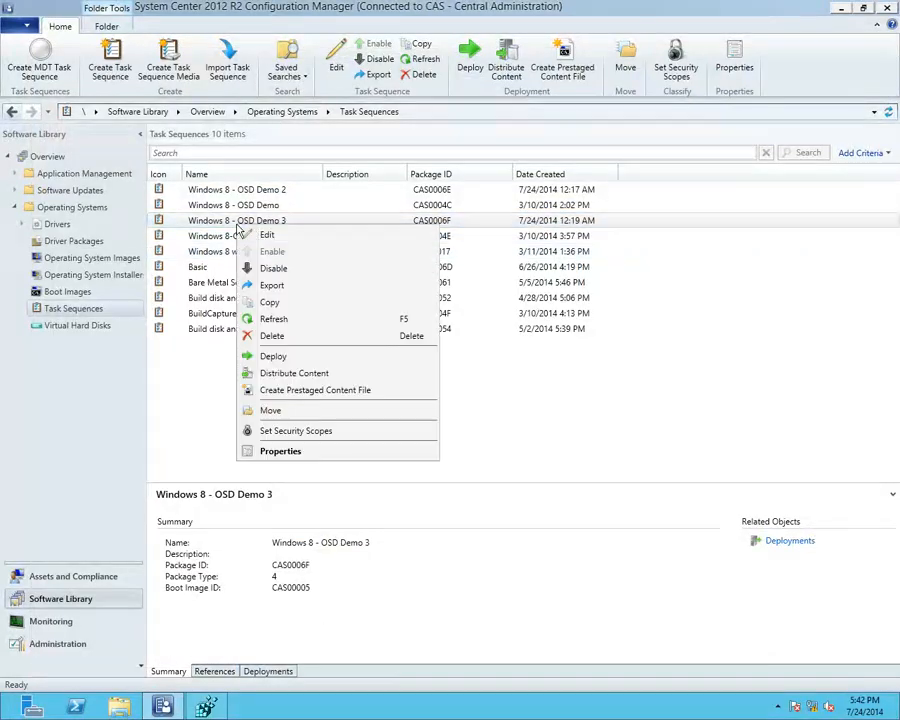
left_click(267, 237)
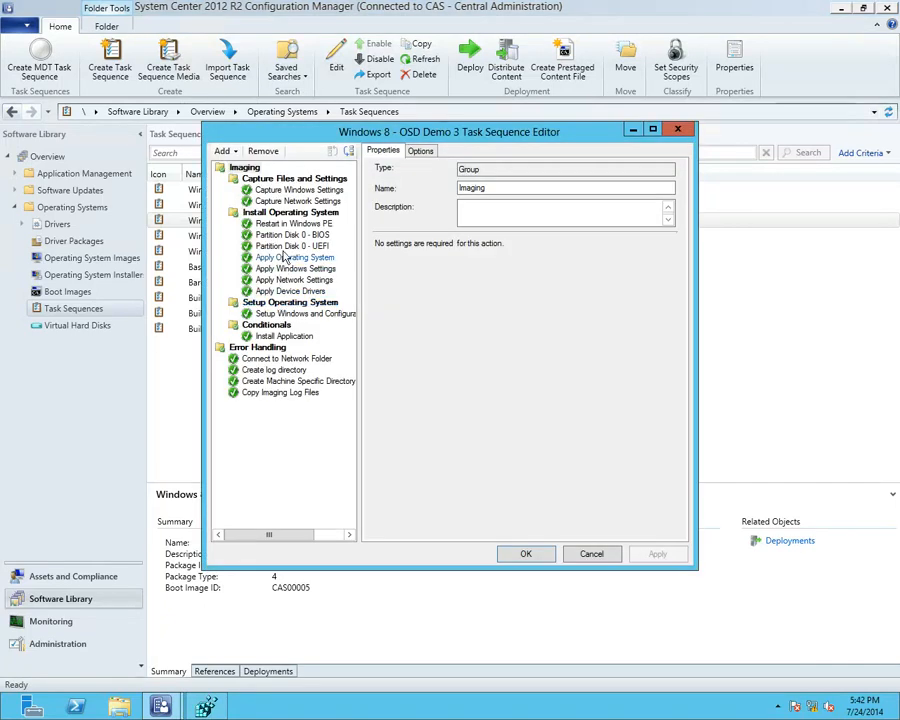
Step: Check the Continue on error setting of the Install Operating System and Imaging groups, and close the editor without saving
left_click(291, 214)
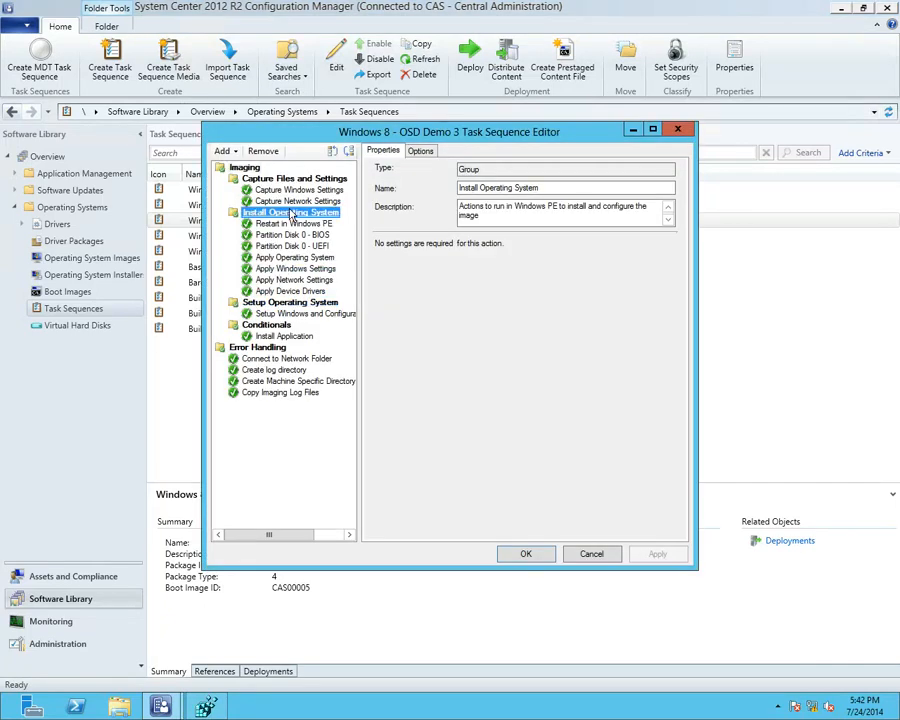
left_click(420, 150)
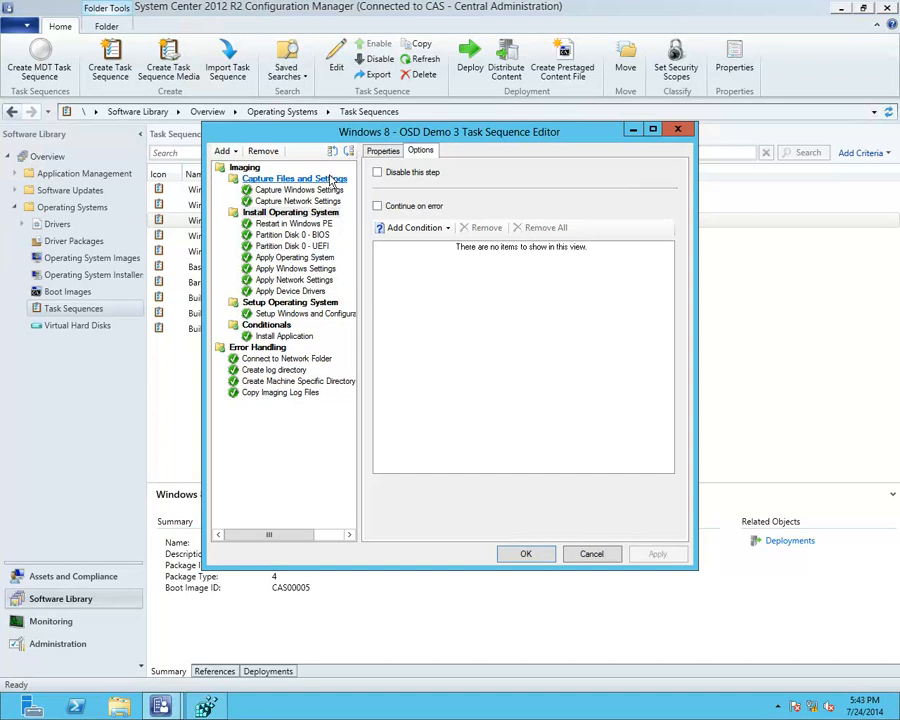
left_click(244, 167)
left_click(420, 151)
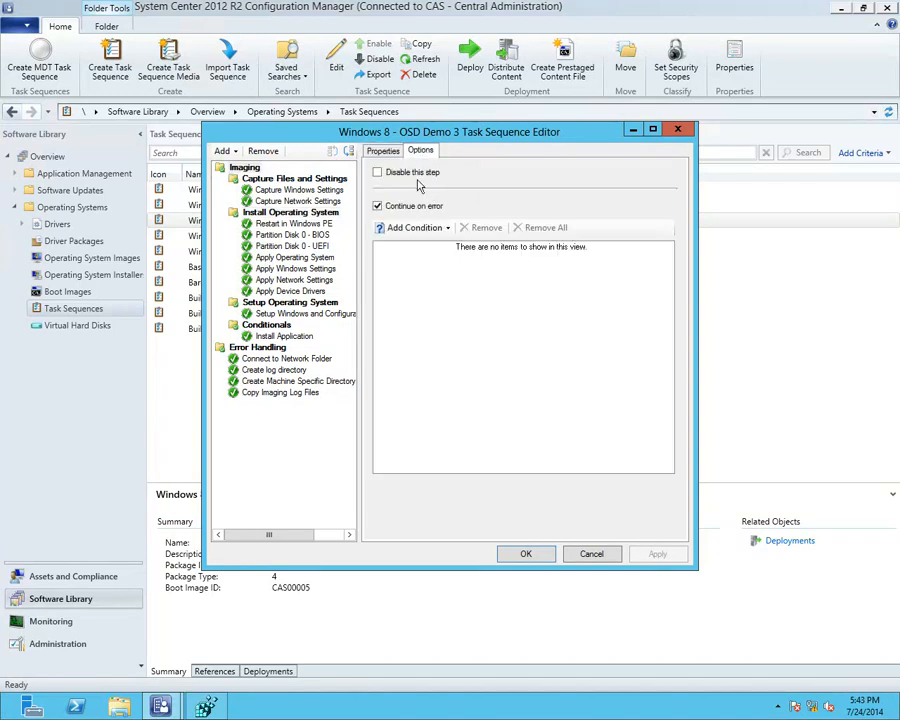
left_click(580, 558)
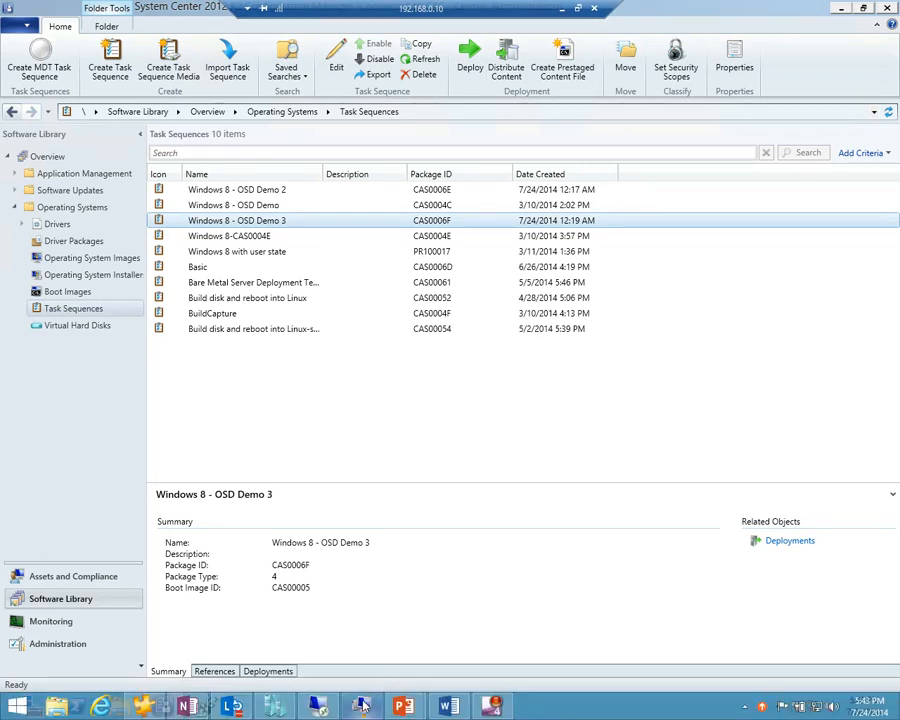
Step: Return to smsts.log in the Windows8 virtual machine and highlight the condition evaluation entry for the Error Handling group
mouse_move(358, 708)
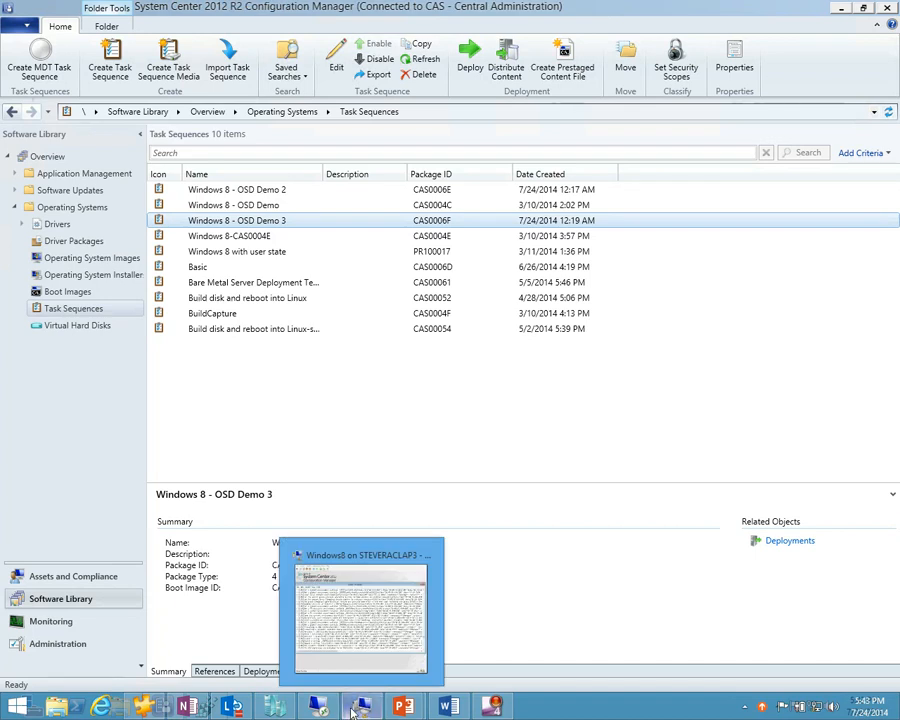
left_click(355, 708)
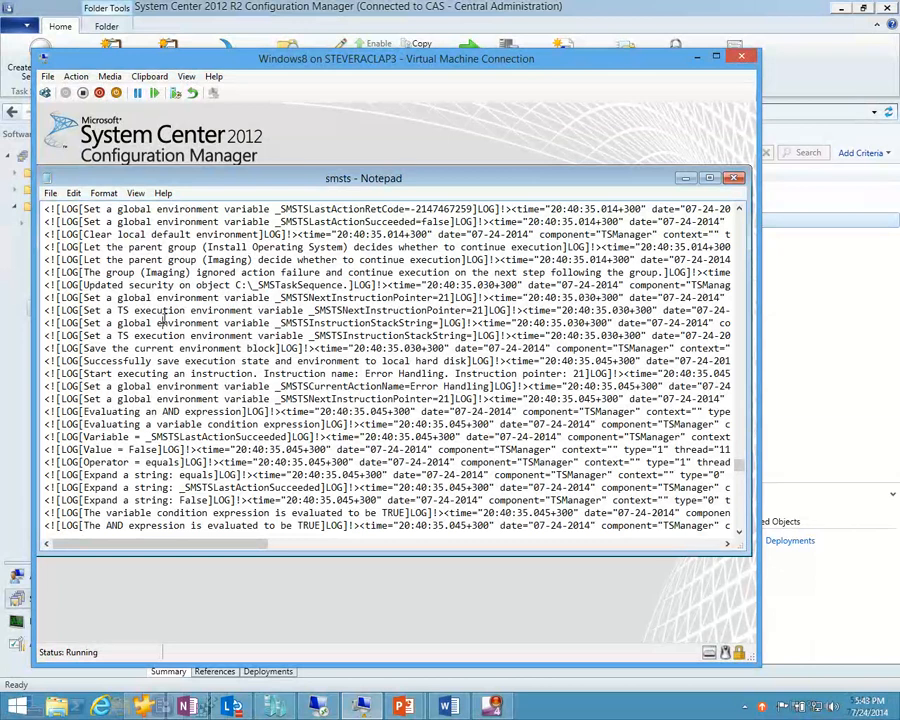
scroll(164, 319, "down", 2)
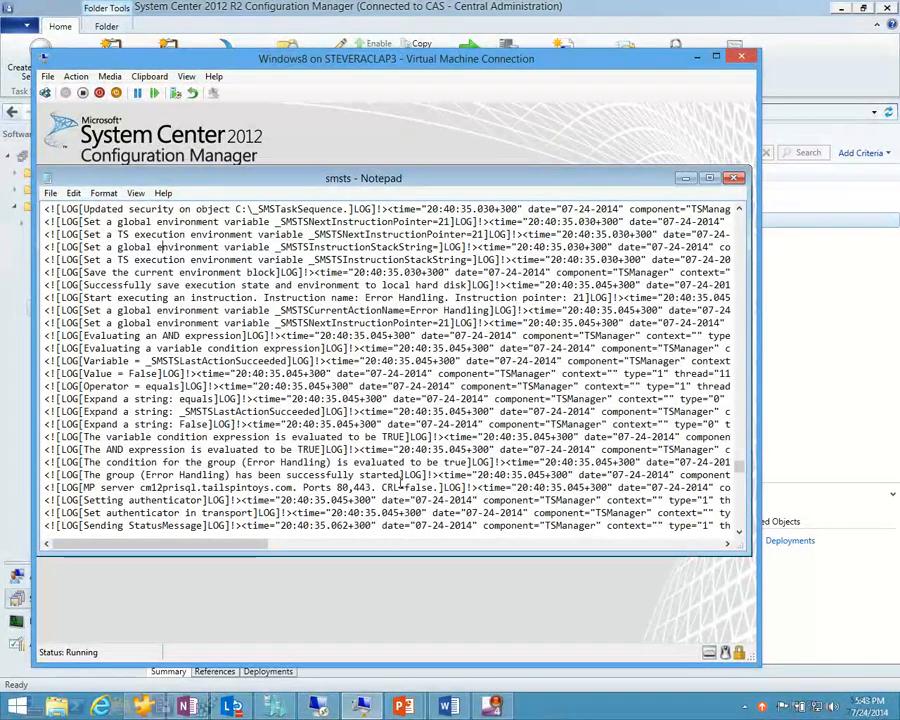
scroll(401, 483, "down", 2)
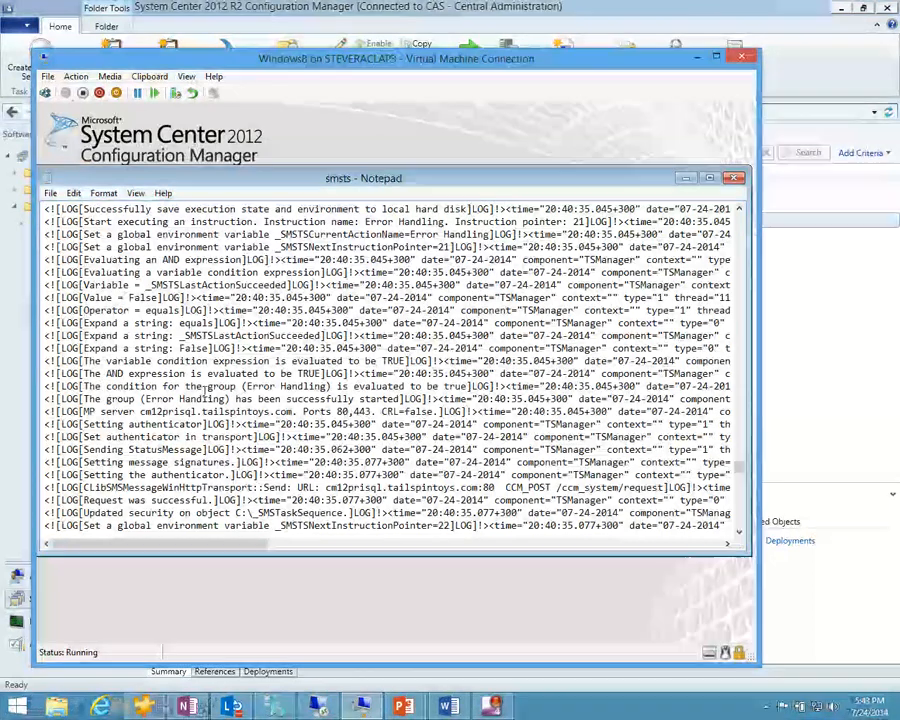
left_click_drag(163, 386, 466, 386)
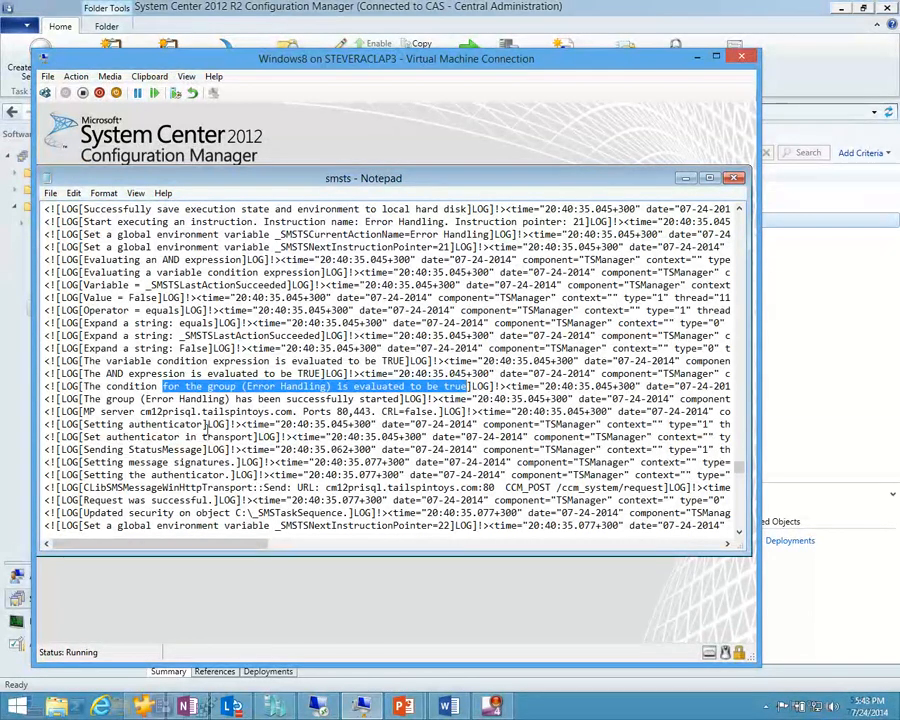
Step: Review the smsts.log entries for the Connect to Network Folder action, from its start to its completion
scroll(228, 445, "down", 2)
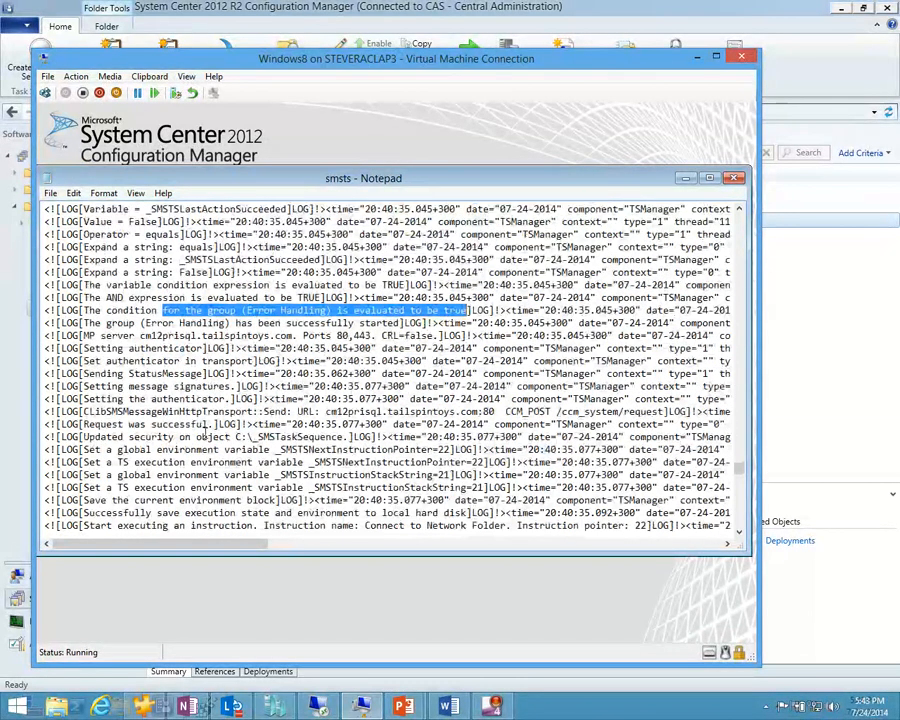
scroll(180, 424, "down", 2)
scroll(180, 424, "down", 4)
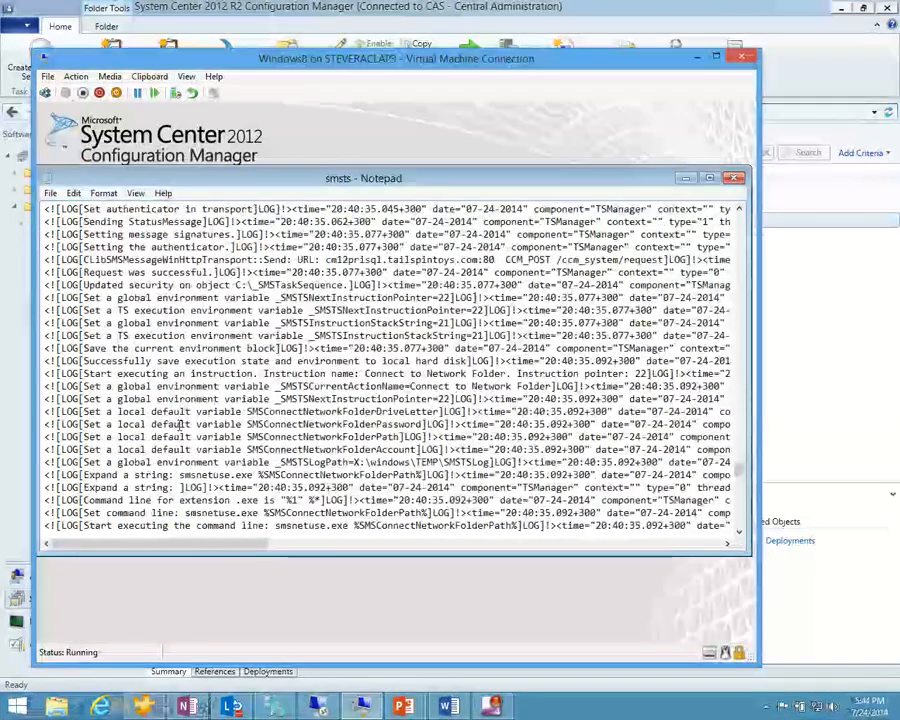
scroll(180, 424, "down", 2)
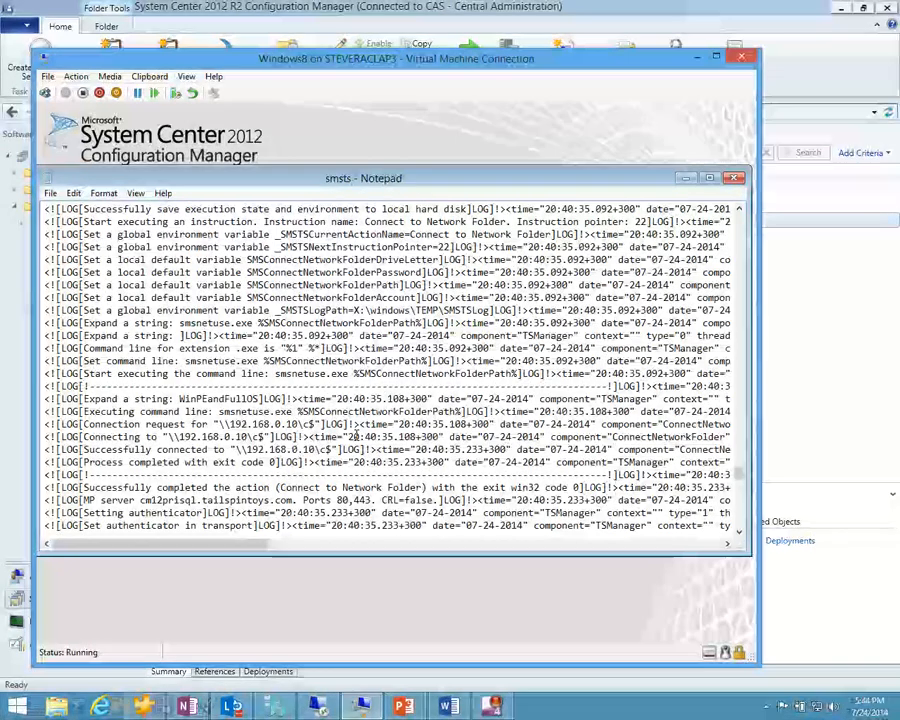
scroll(414, 432, "down", 5)
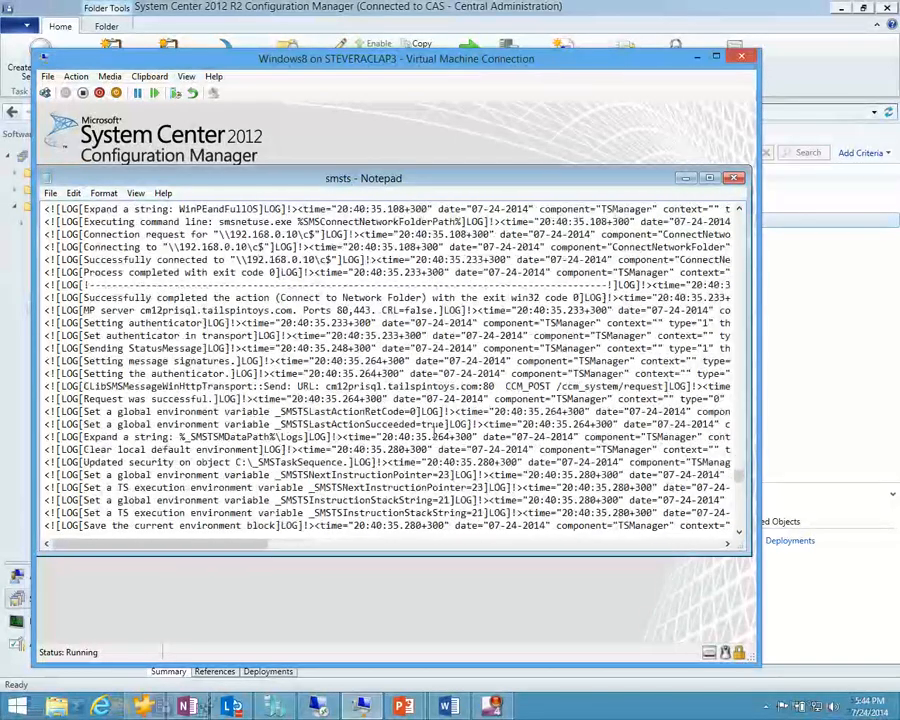
scroll(424, 411, "down", 2)
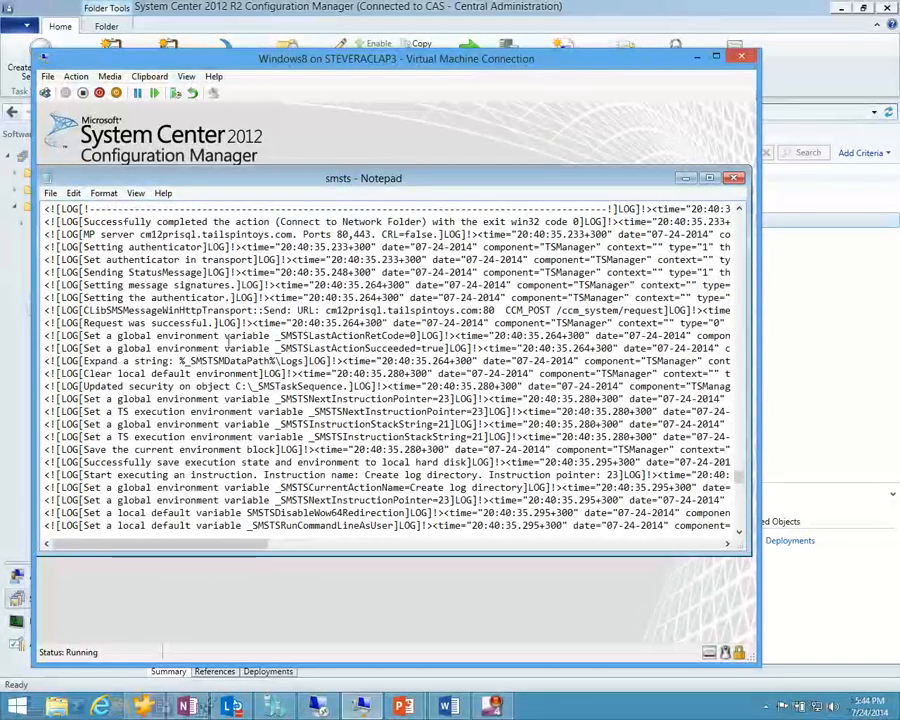
Step: Examine the Create log directory entries, highlighting the md p:\logs command and the action's exit code
scroll(229, 345, "down", 5)
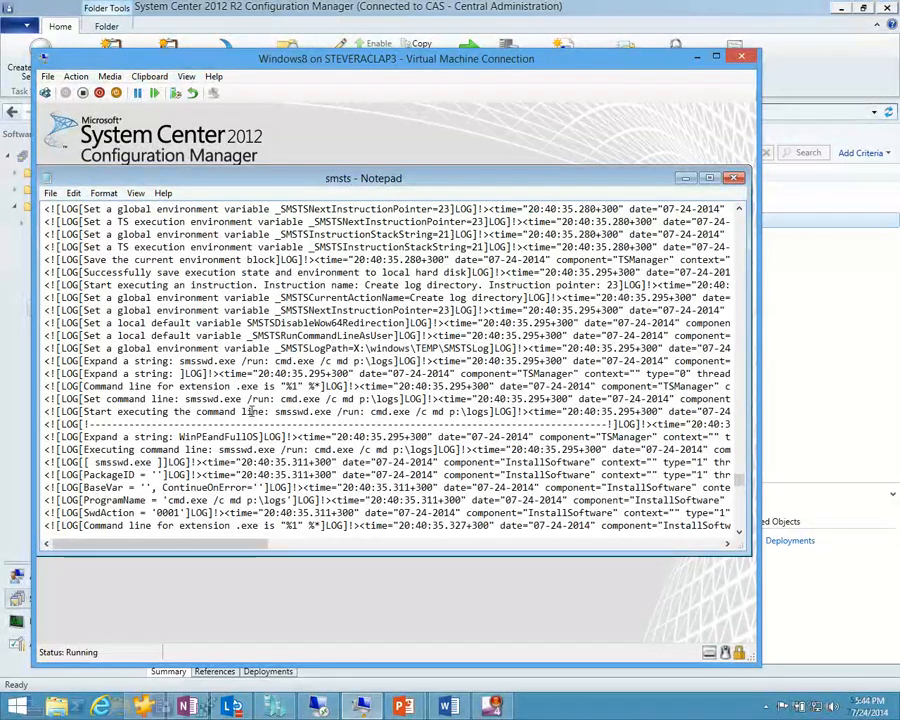
scroll(225, 386, "down", 1)
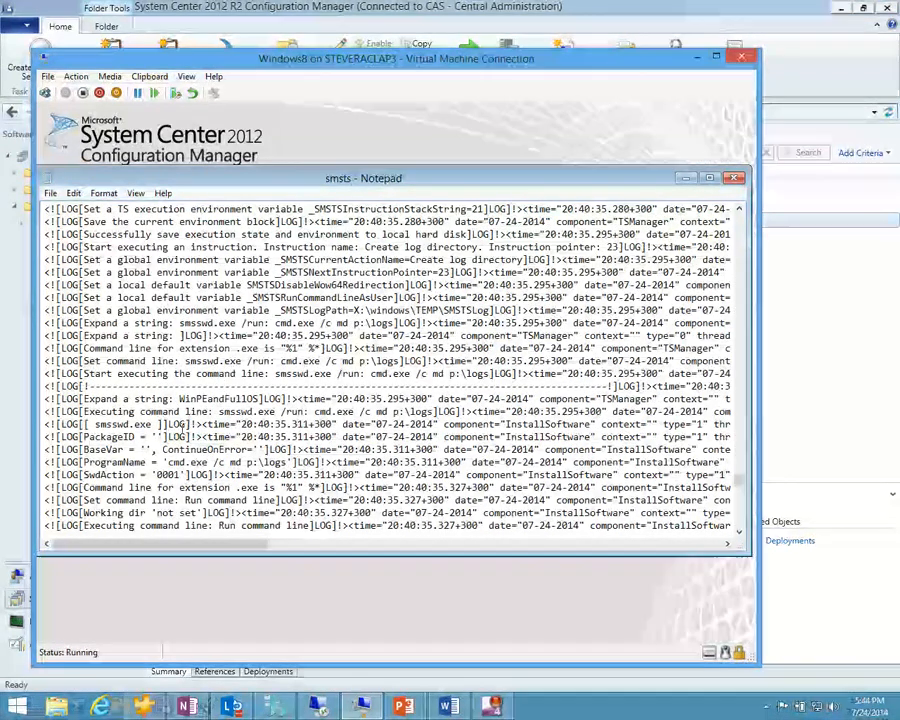
scroll(144, 436, "down", 2)
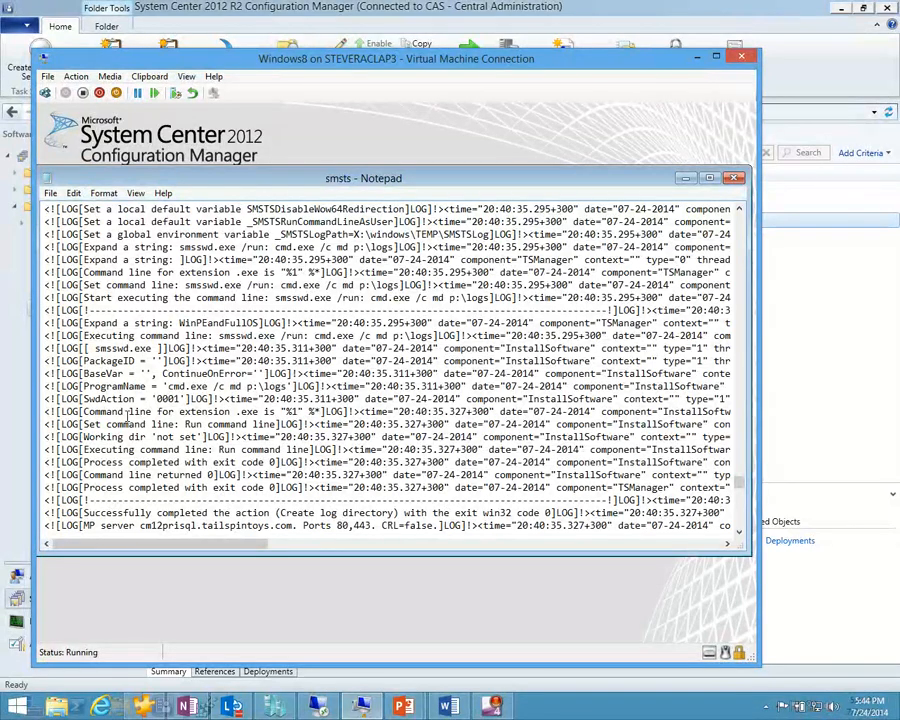
left_click_drag(288, 386, 164, 386)
scroll(243, 437, "down", 1)
scroll(245, 436, "down", 2)
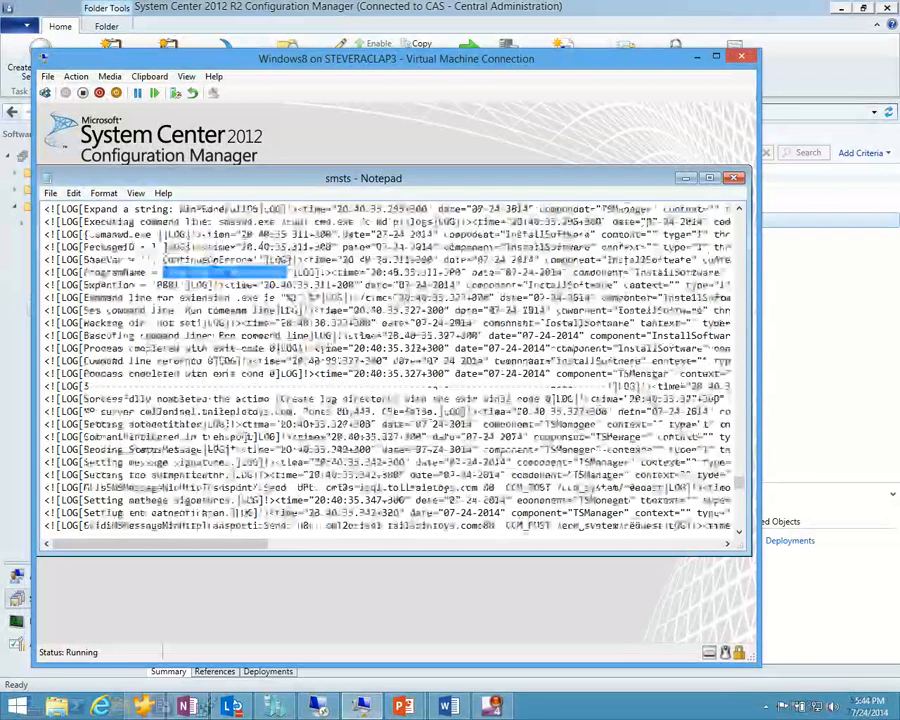
left_click_drag(430, 399, 252, 411)
Step: Examine the Create Machine Specific Directory entries through completion, highlighting the ProgramName command and its WINDOWS8 folder name
scroll(257, 410, "down", 4)
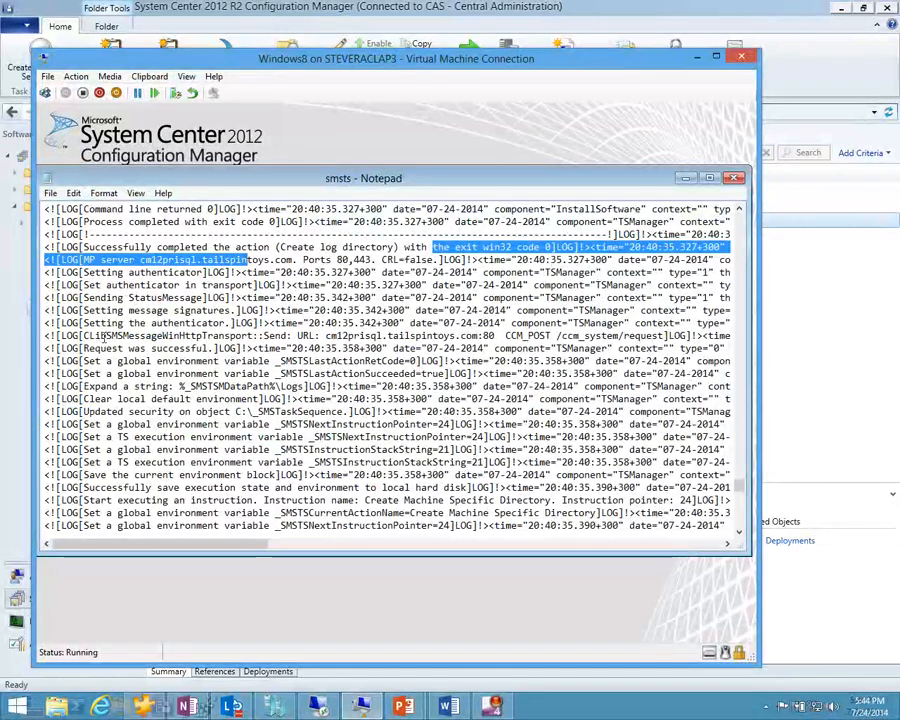
scroll(103, 424, "down", 1)
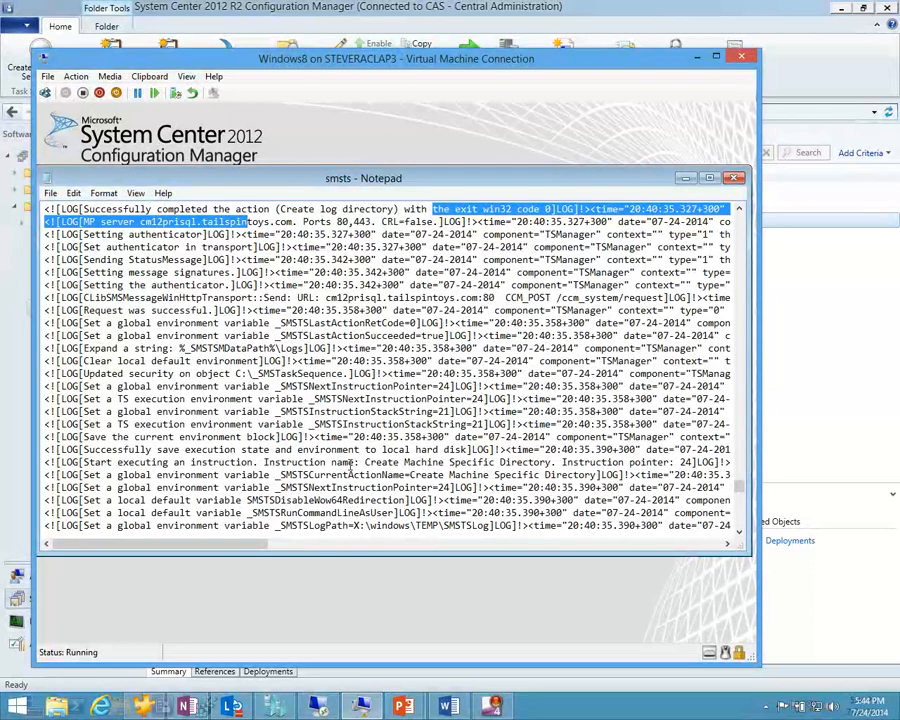
left_click_drag(366, 463, 632, 463)
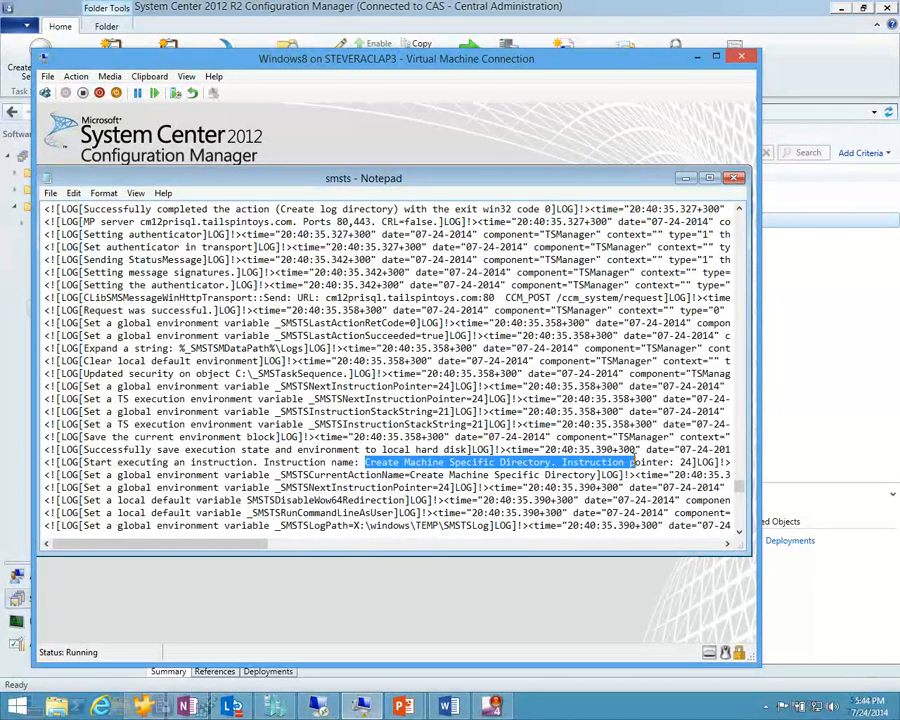
scroll(462, 475, "down", 2)
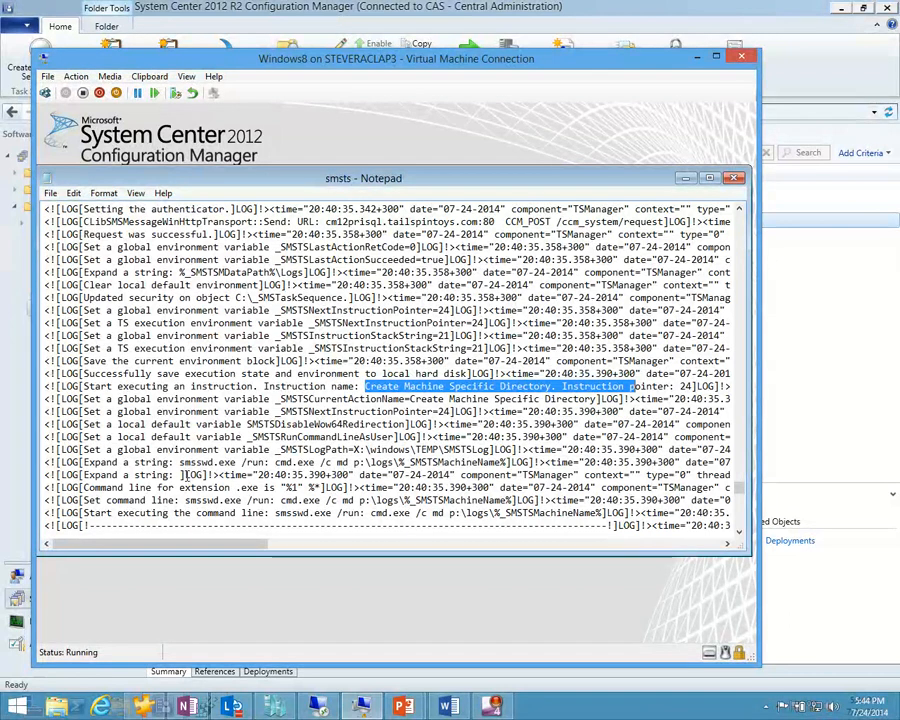
scroll(172, 476, "down", 2)
scroll(172, 476, "down", 1)
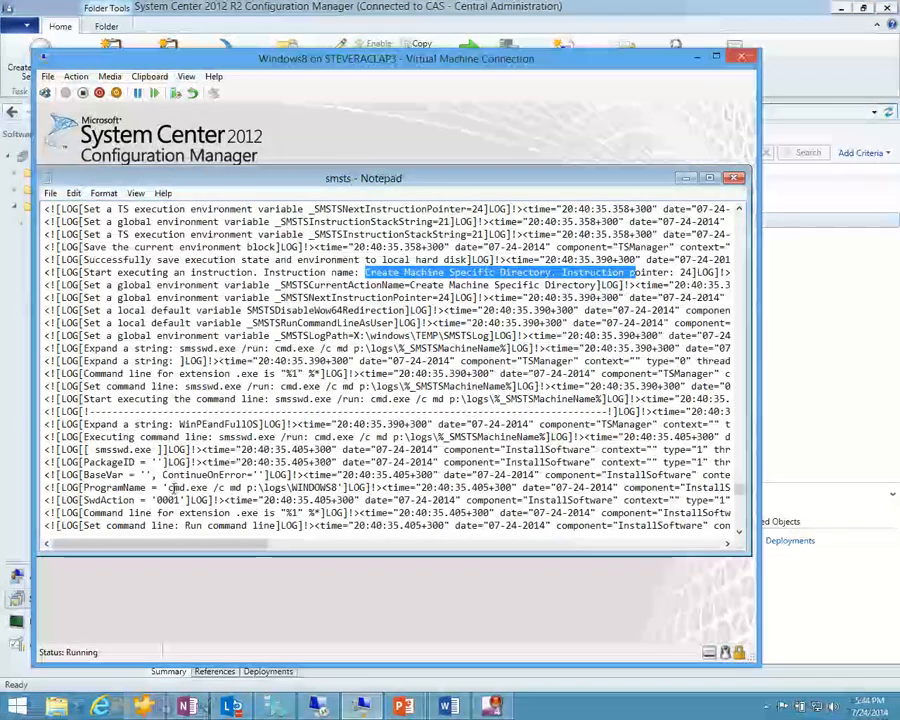
left_click_drag(381, 488, 112, 488)
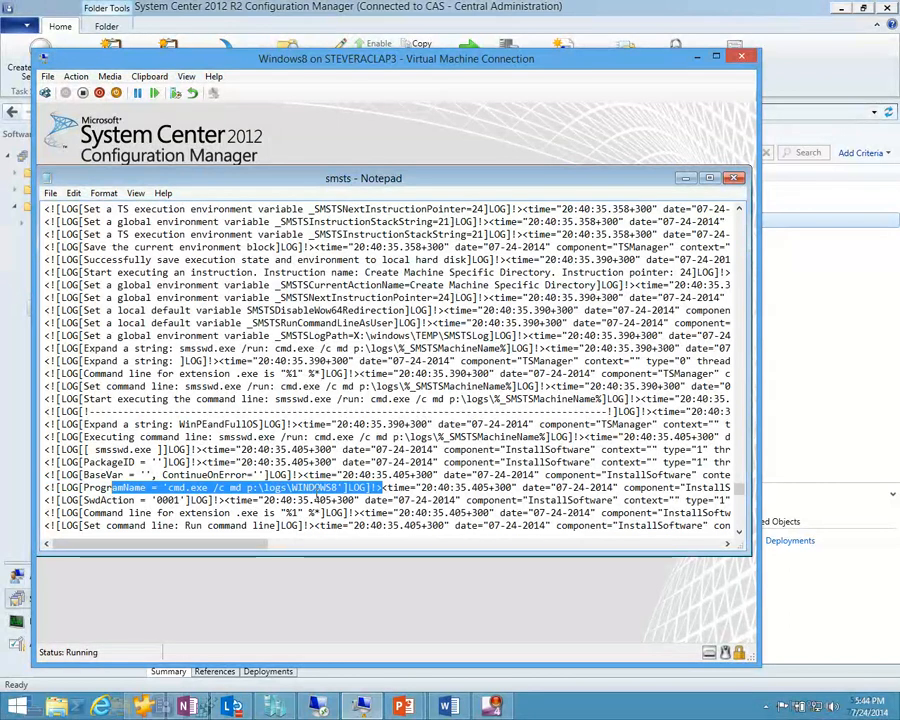
left_click_drag(292, 488, 343, 488)
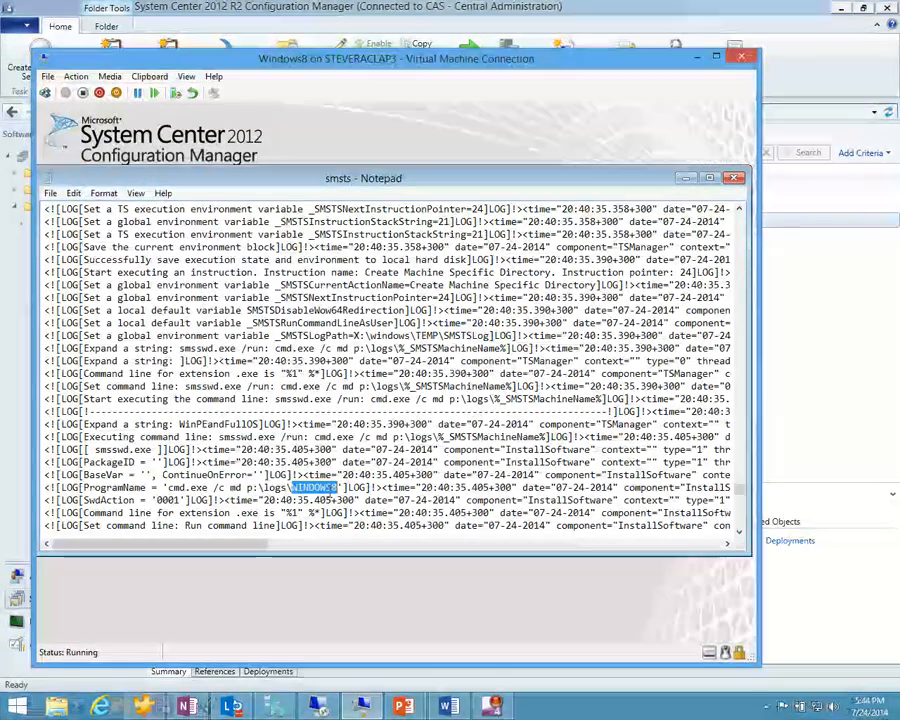
scroll(323, 490, "down", 2)
scroll(323, 490, "down", 2)
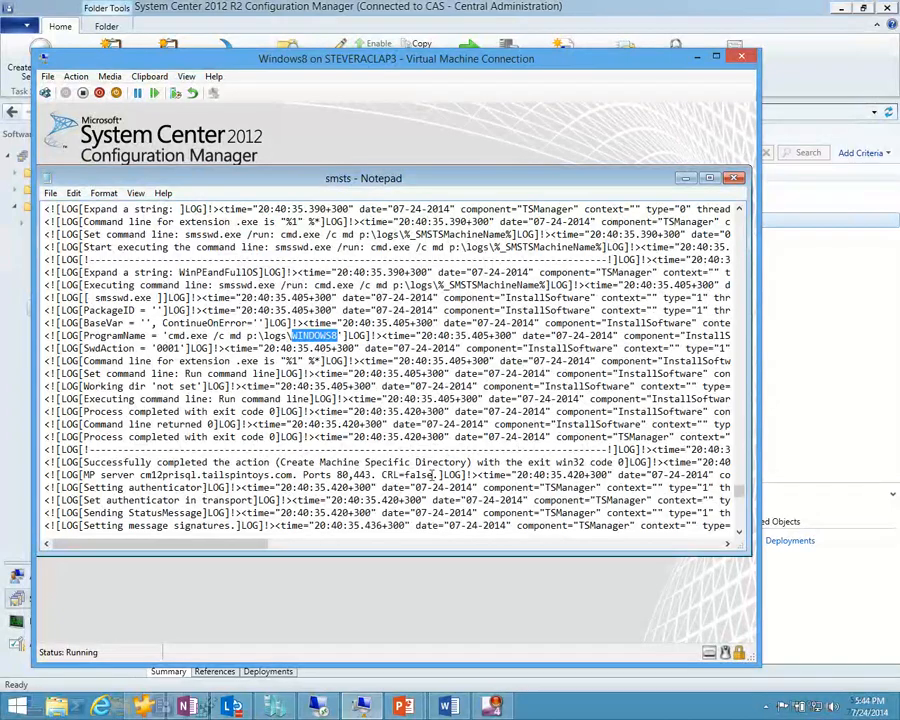
Step: Review the Copy Imaging Log Files entries and highlight the line reporting how many files were copied
scroll(450, 475, "down", 4)
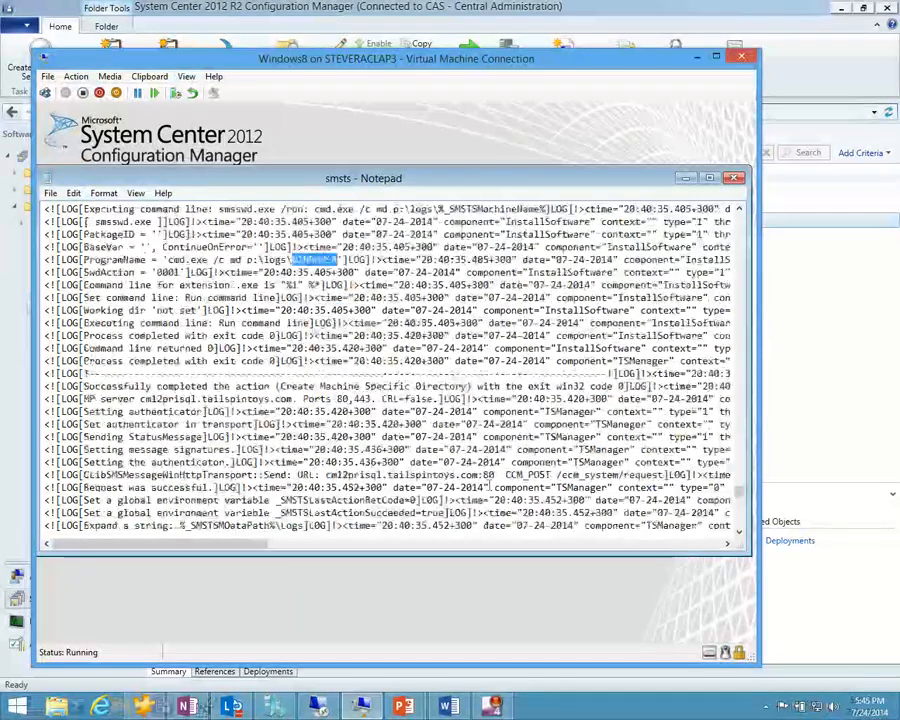
scroll(481, 487, "down", 7)
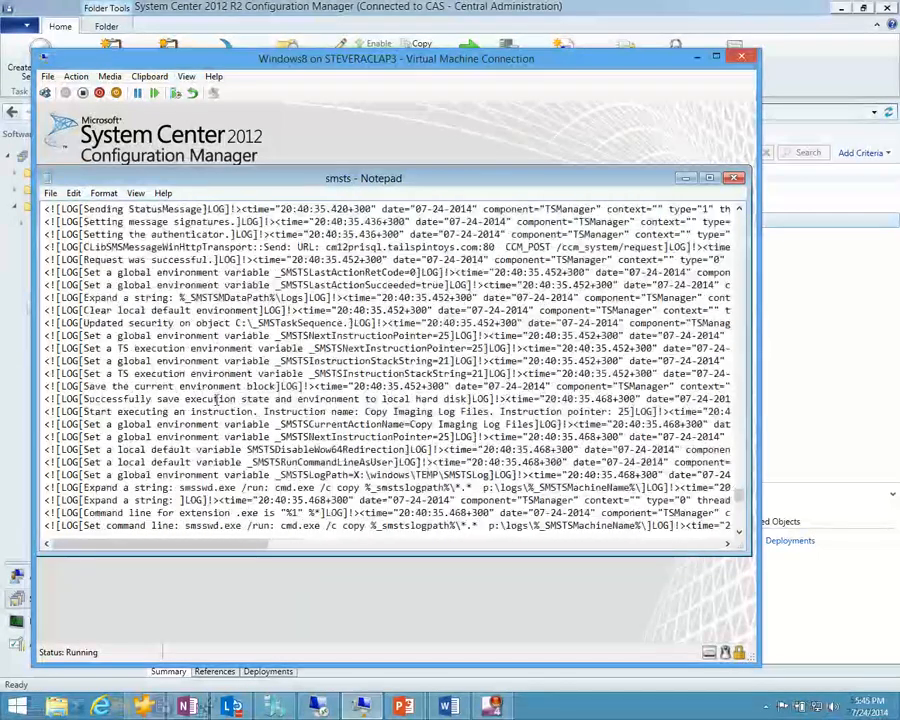
scroll(205, 402, "down", 4)
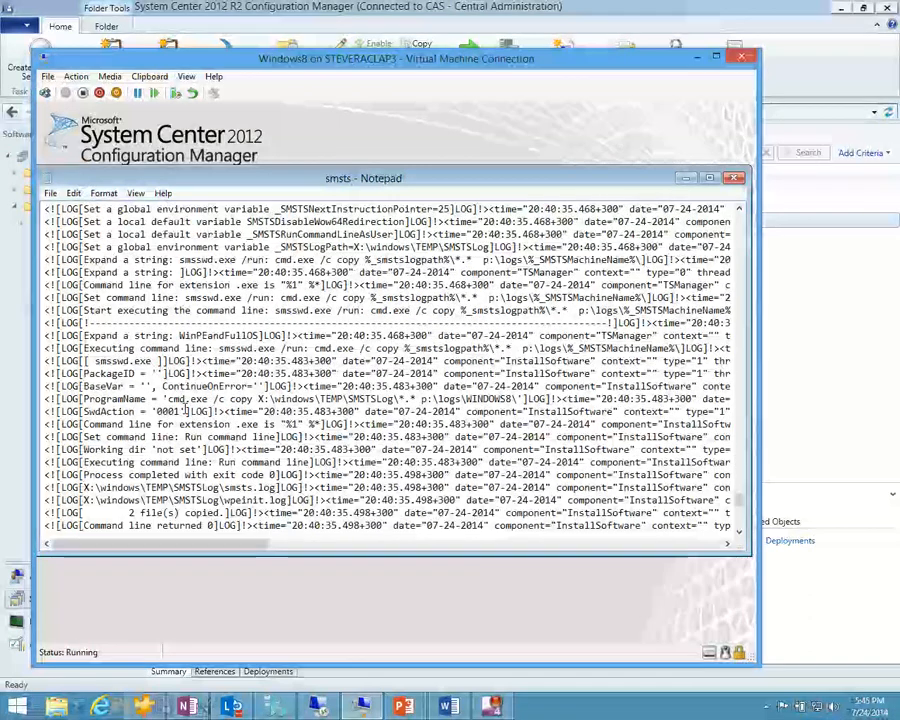
left_click_drag(124, 474, 293, 476)
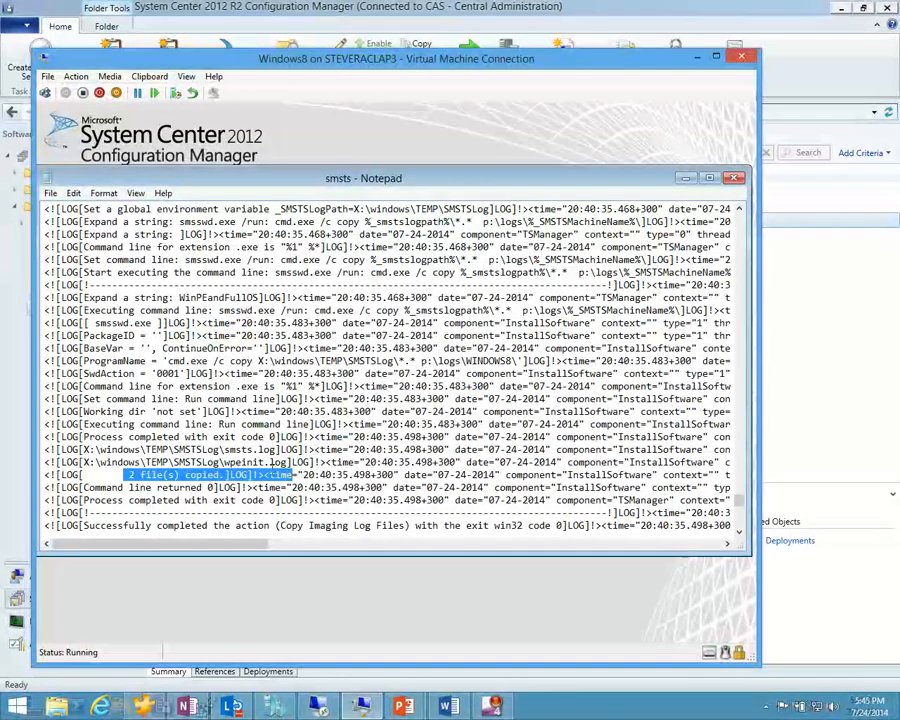
Step: Turn off the Windows8 virtual machine and move its connection window out of the way
left_click(84, 78)
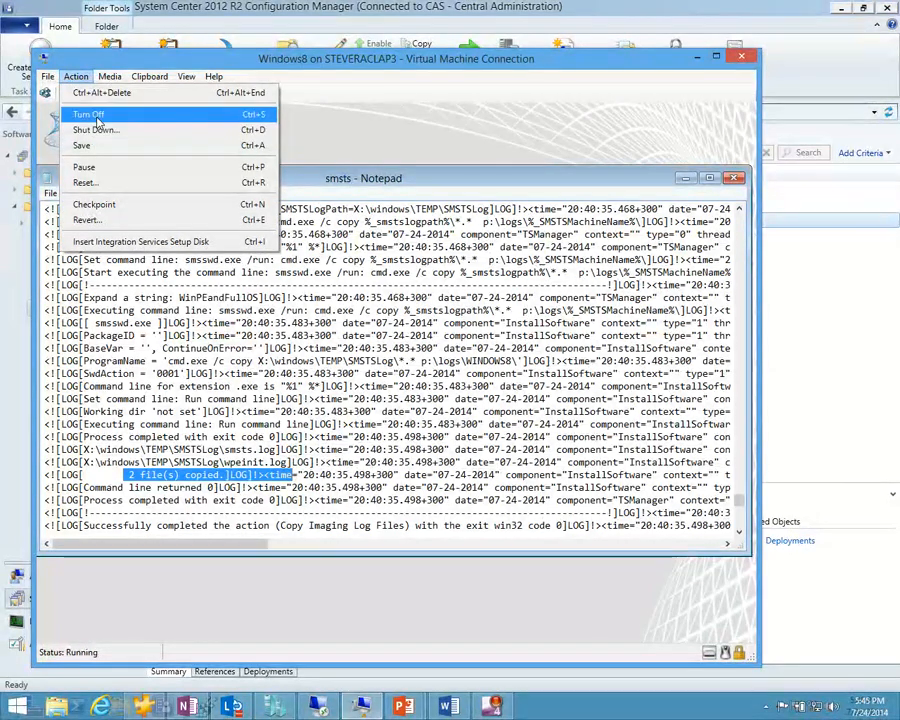
left_click(98, 118)
left_click_drag(245, 67, 0, 250)
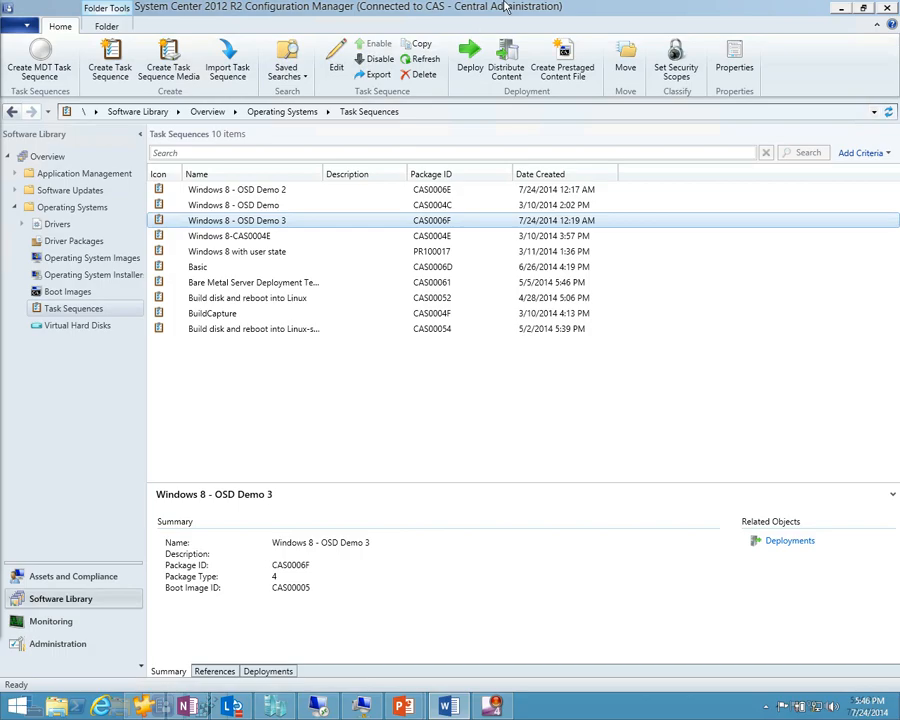
Step: Switch to the PowerPoint slide show and advance from the Task Sequence Flow slide to the Task Sequence Logic slide
left_click(578, 7)
left_click_drag(213, 168, 0, 330)
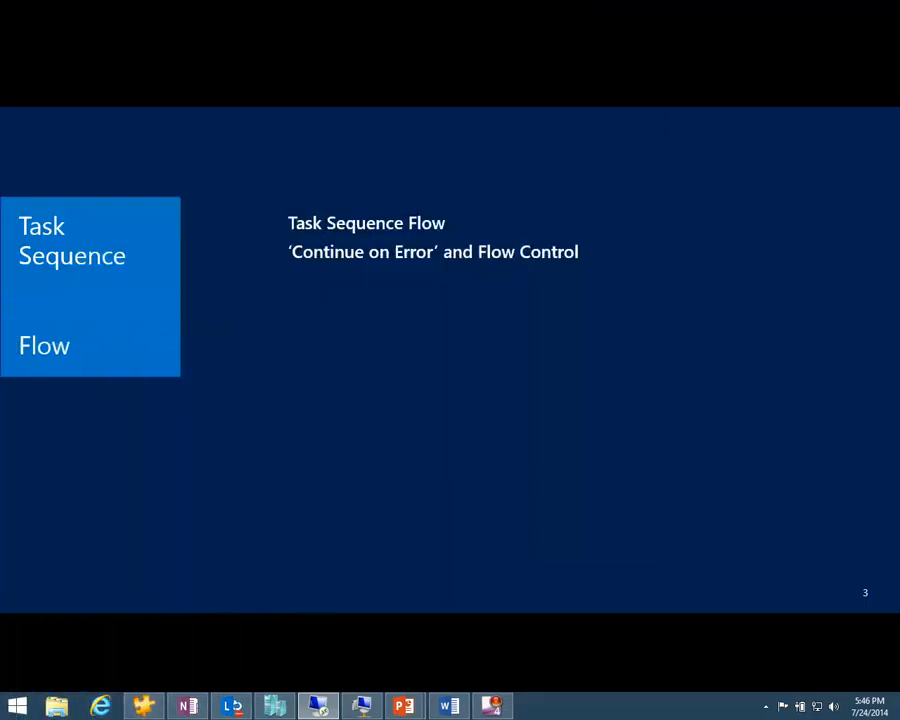
left_click(221, 420)
left_click(221, 420)
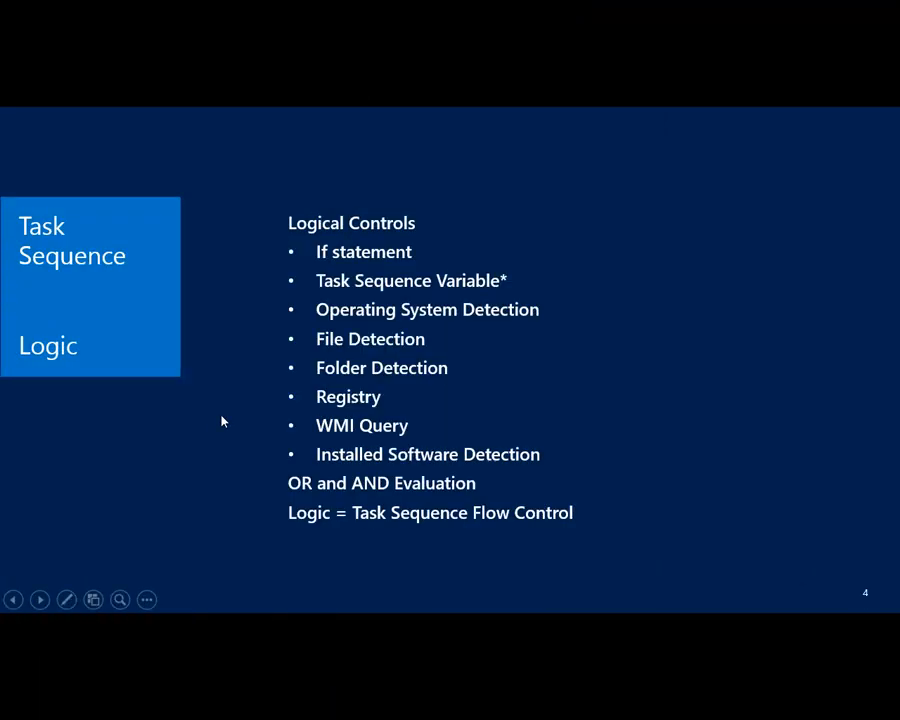
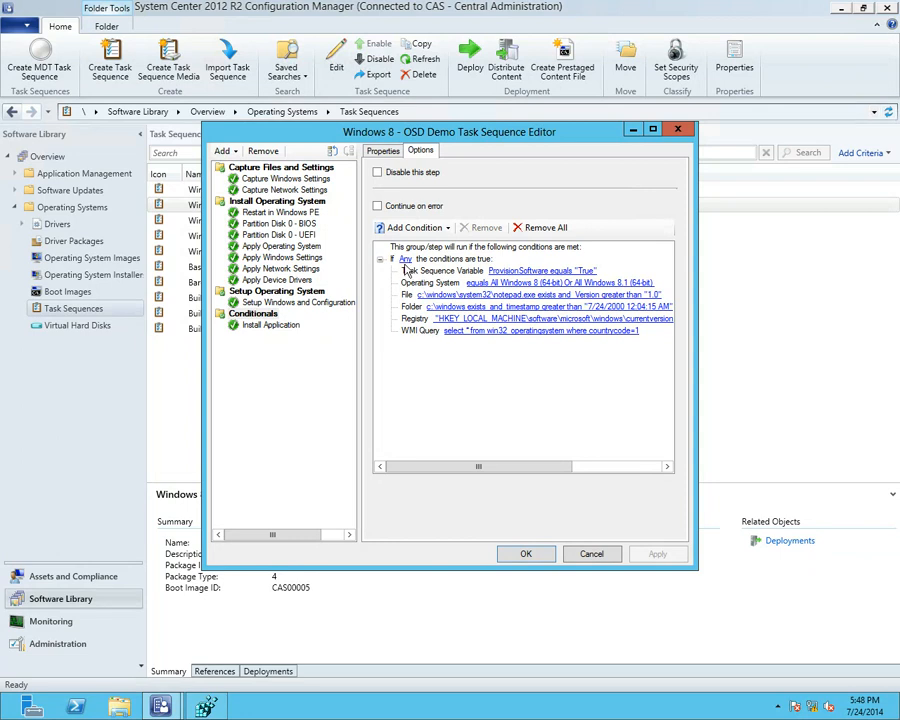
Step: Examine the If Statement Properties and their All conditions, Any condition and None options in the OSD Demo task sequence, keeping the setting
left_click(405, 260)
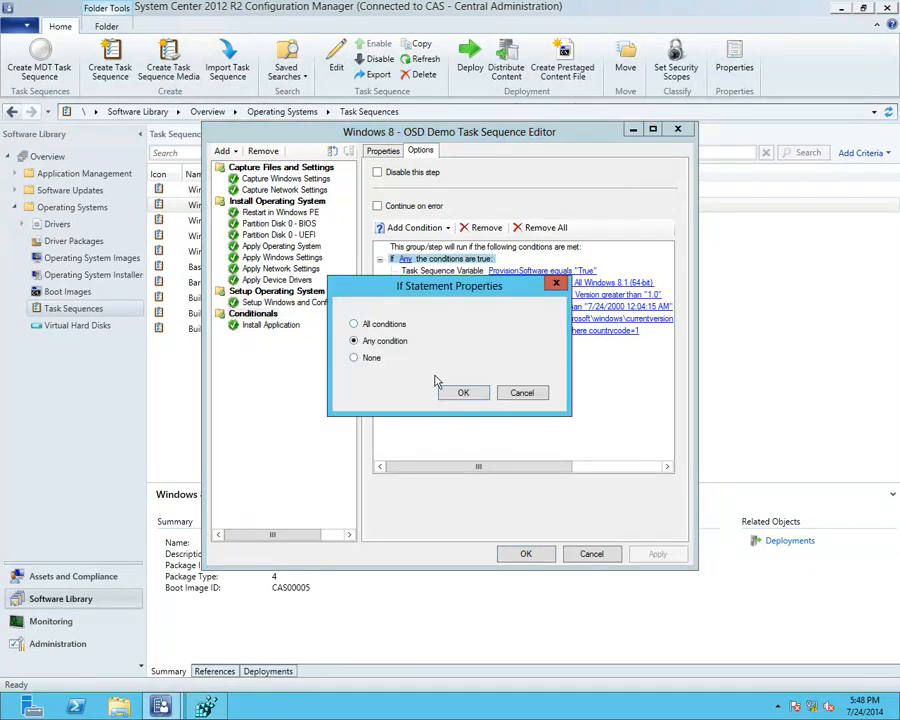
left_click(517, 396)
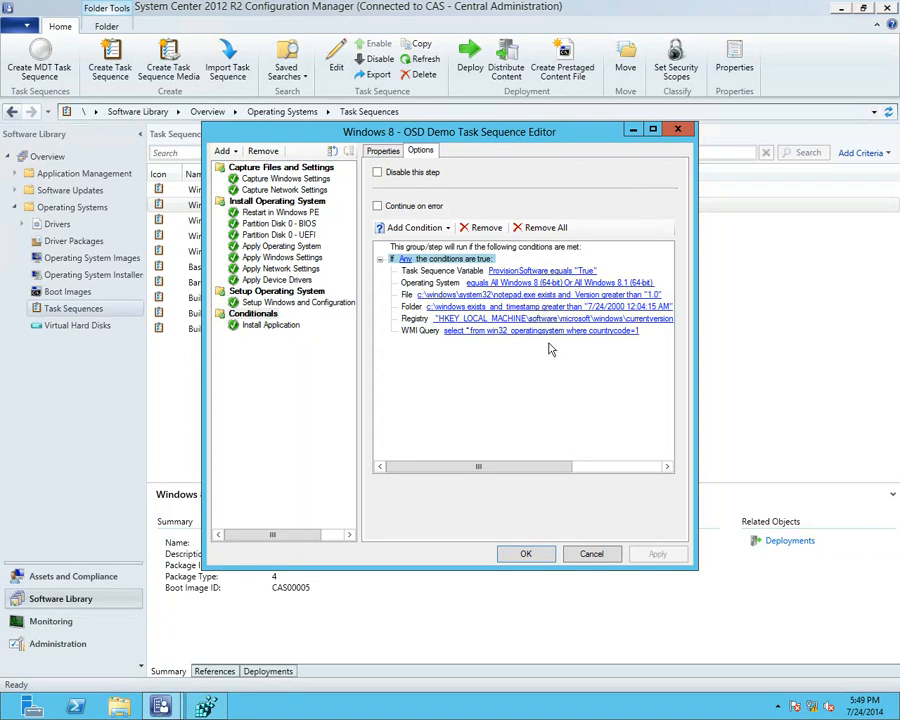
left_click(404, 261)
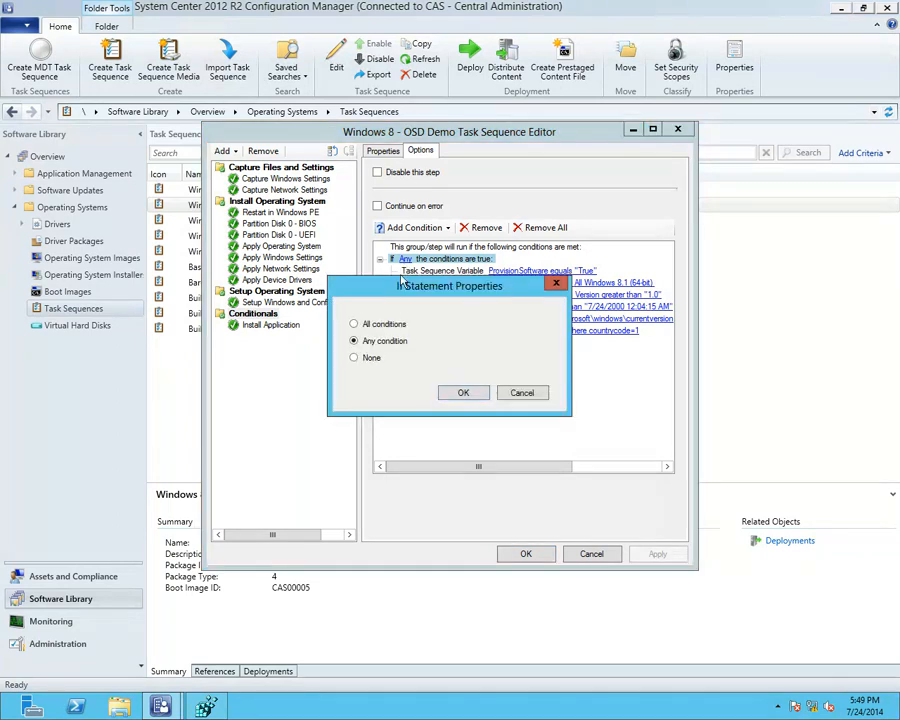
left_click(520, 392)
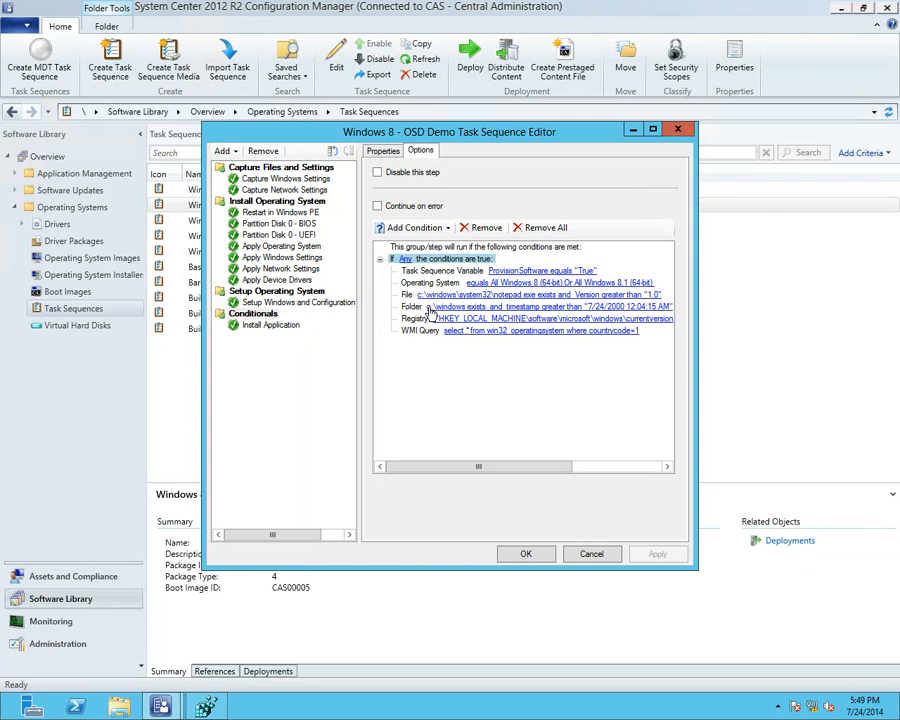
left_click(409, 259)
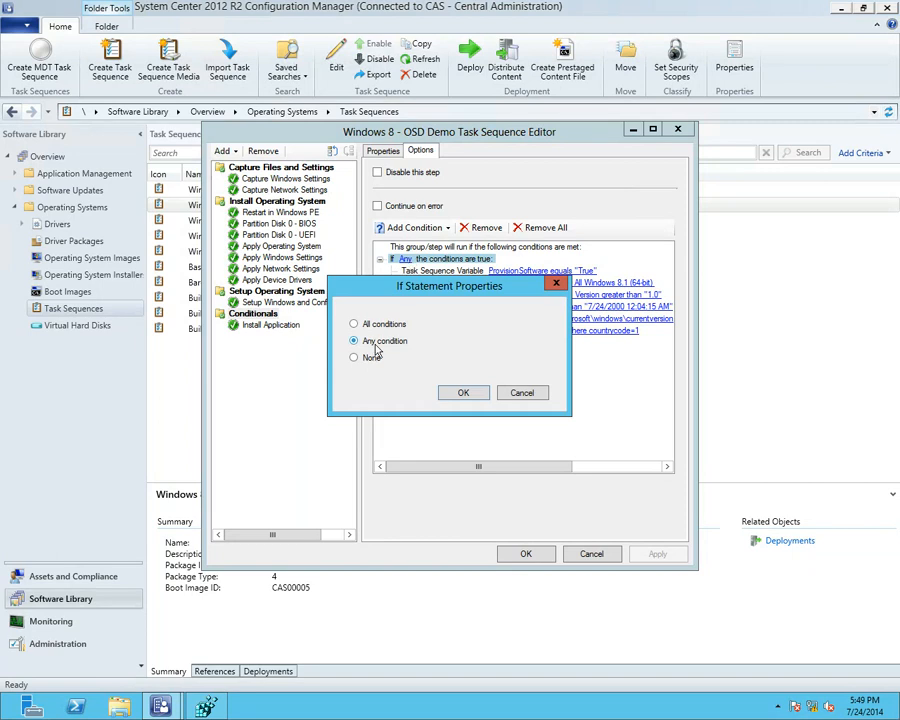
left_click(516, 394)
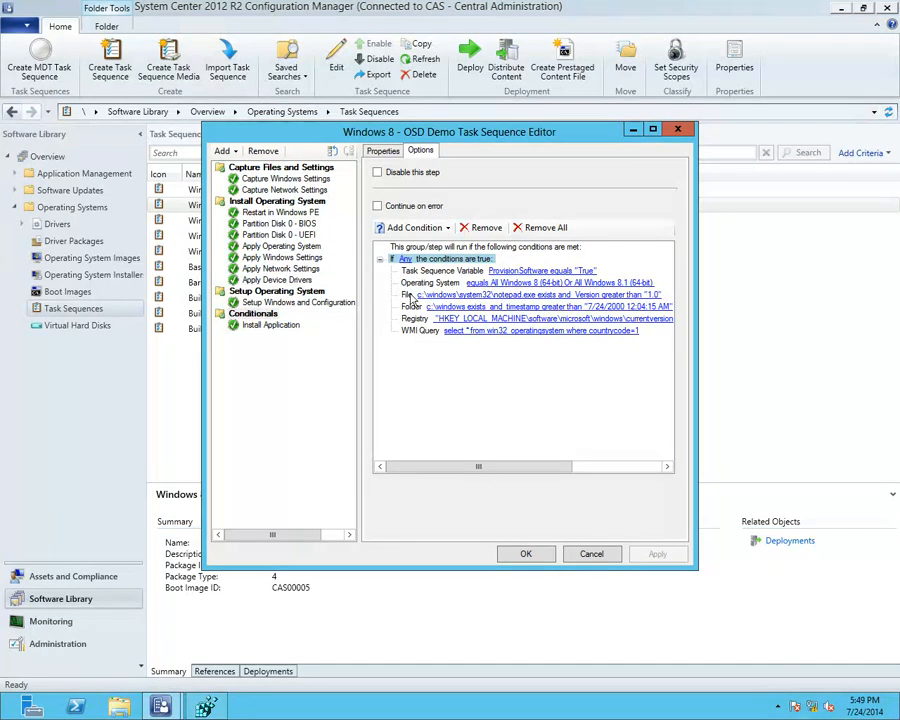
left_click(403, 259)
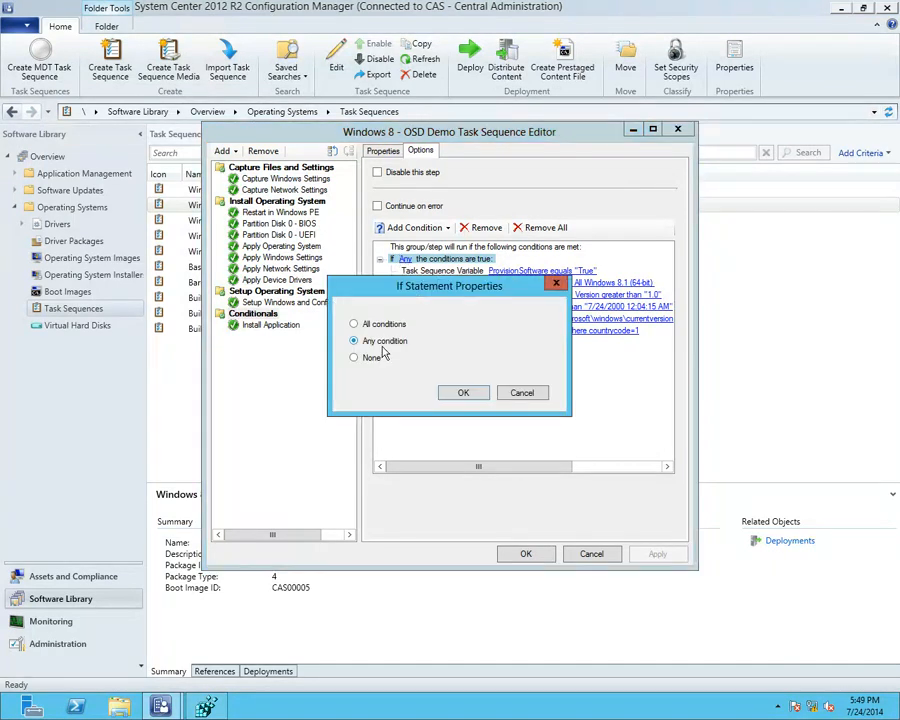
left_click(526, 395)
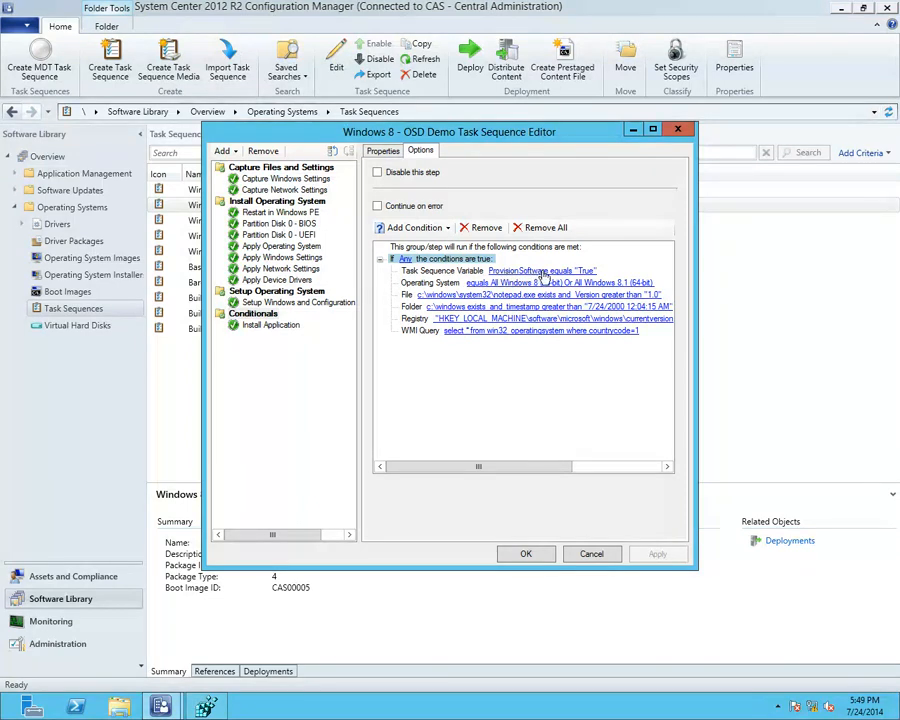
Step: Inspect the Operating System, File and Folder conditions of the OSD Demo task sequence without changing them
double_click(476, 289)
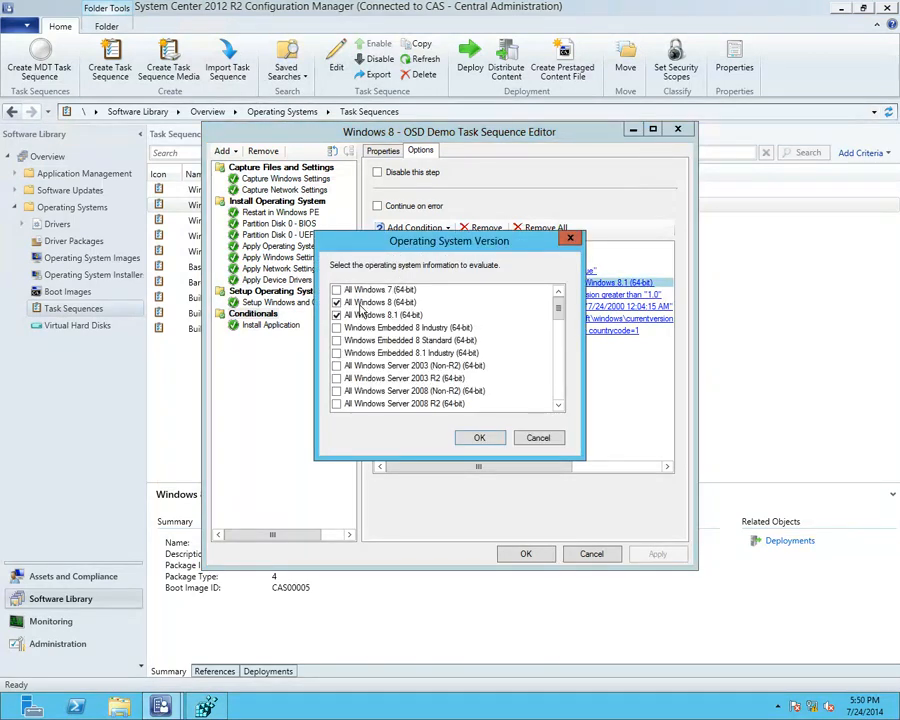
left_click(481, 437)
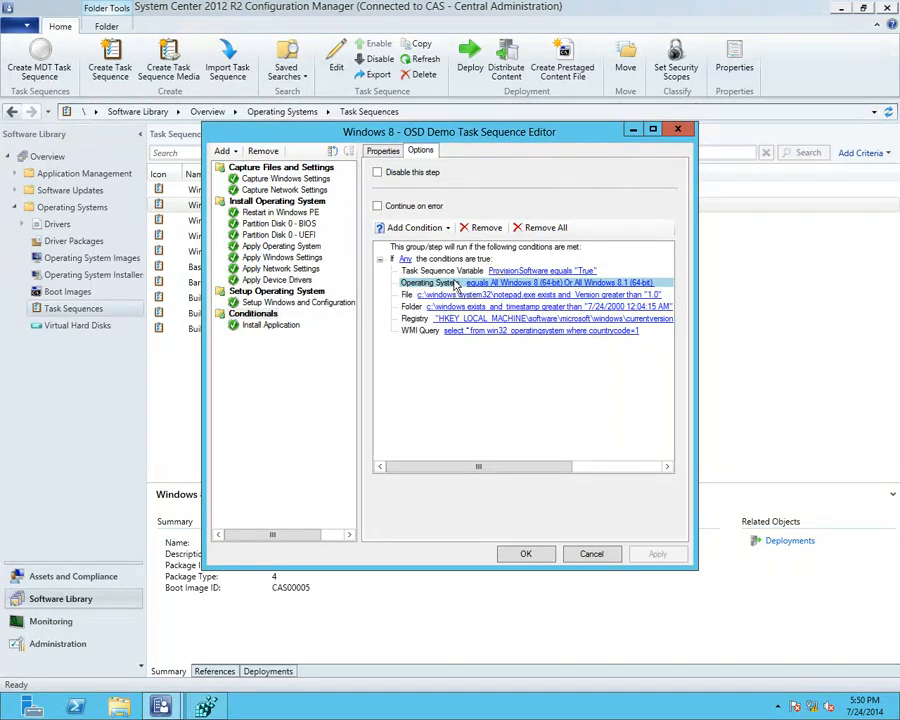
double_click(449, 296)
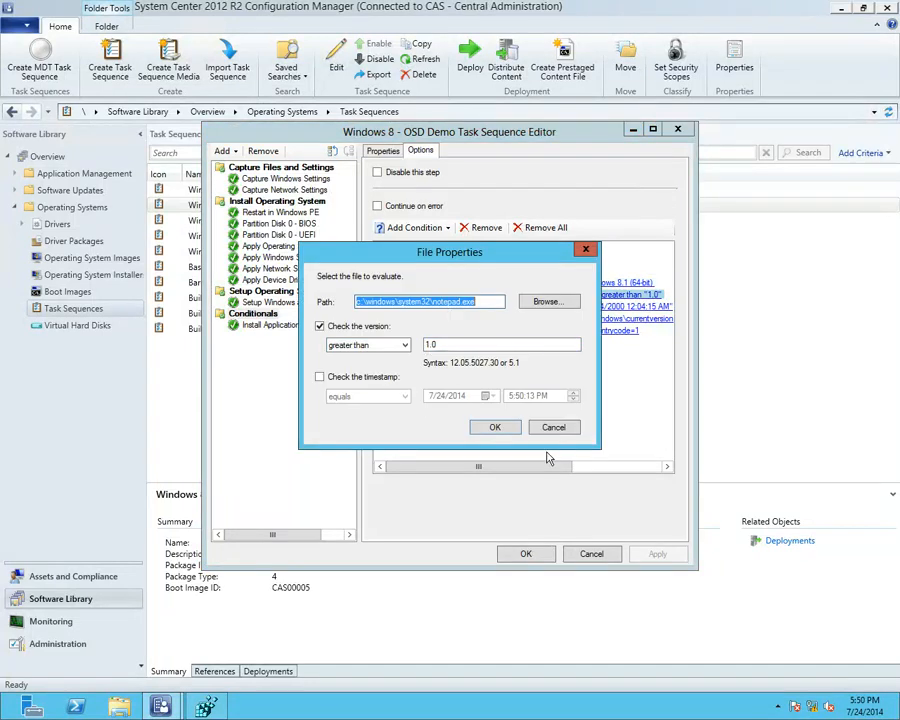
left_click(558, 428)
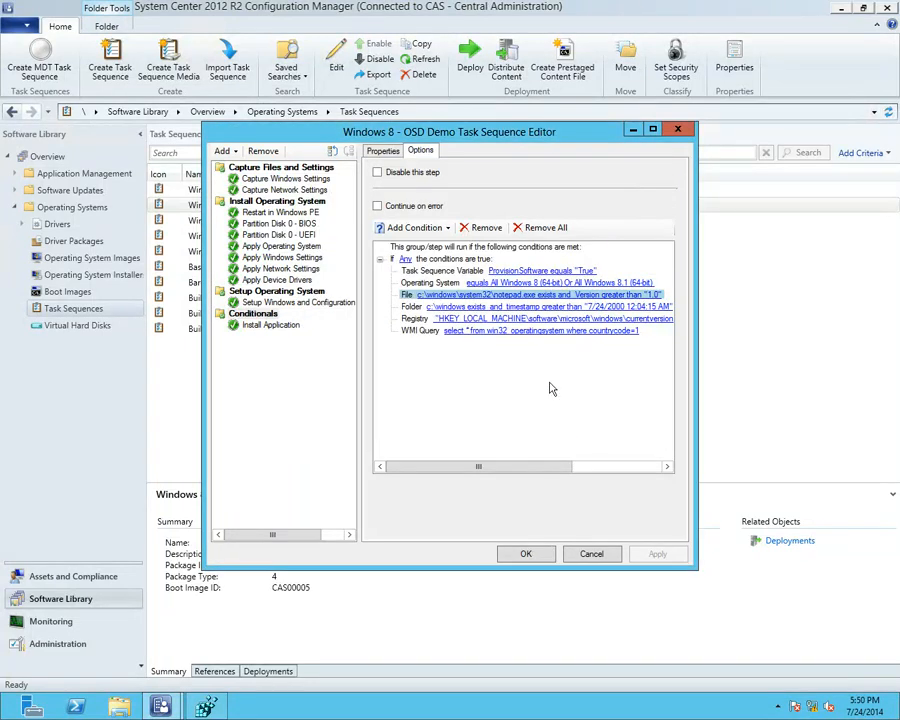
double_click(454, 308)
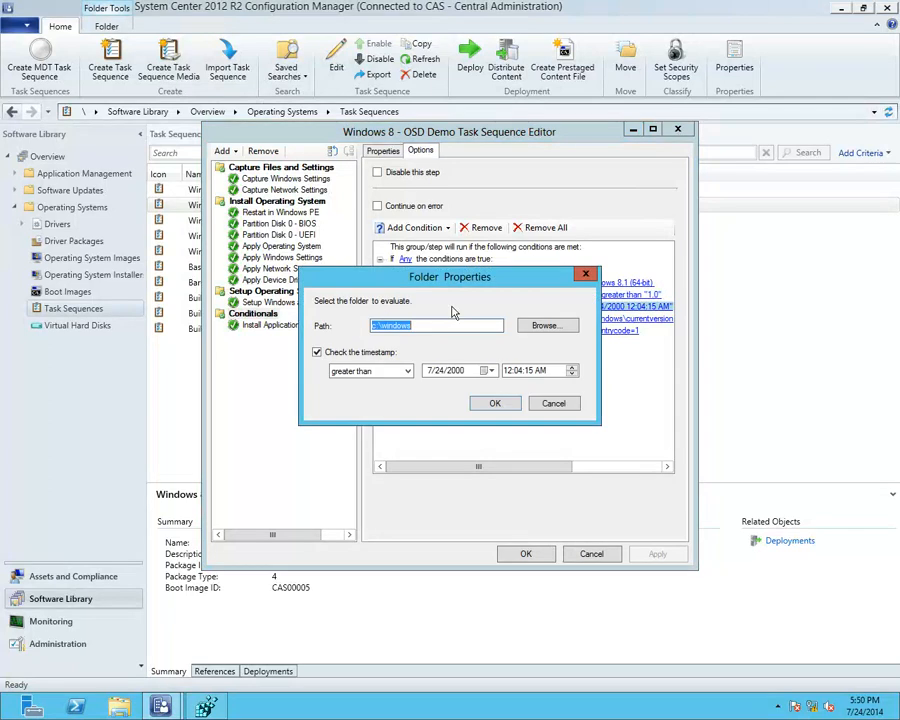
left_click(553, 406)
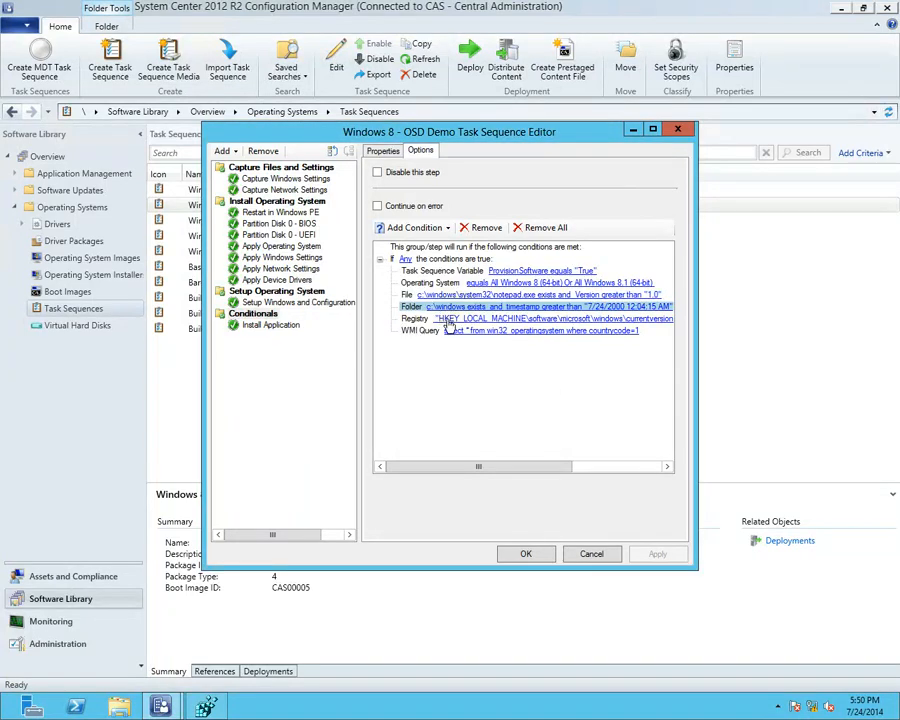
Step: Inspect the Registry and WMI Query conditions without changing them, and close the OSD Demo task sequence editor without saving
double_click(441, 319)
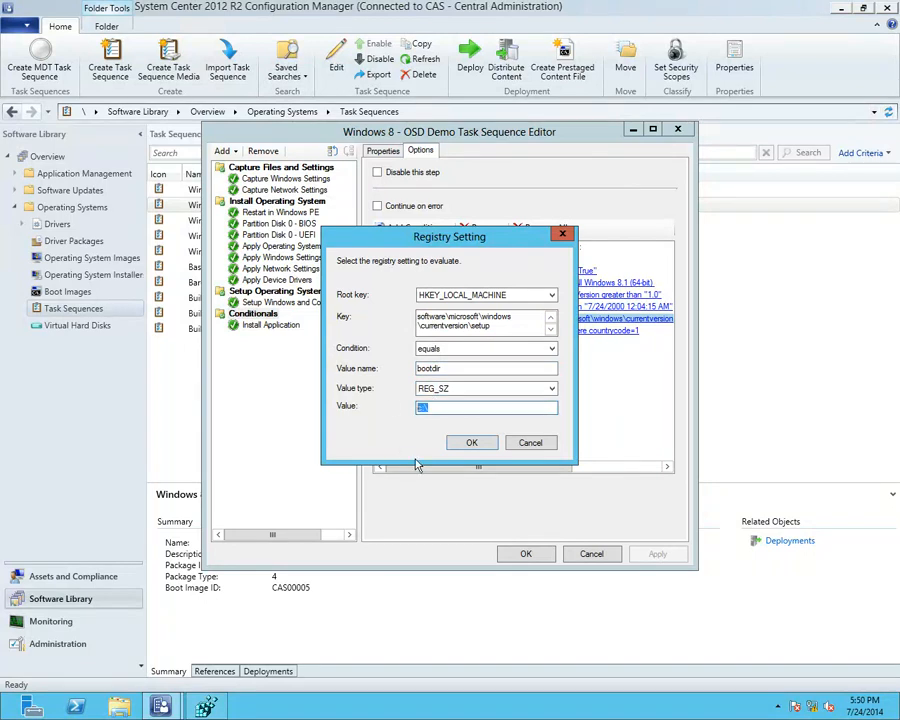
left_click(531, 443)
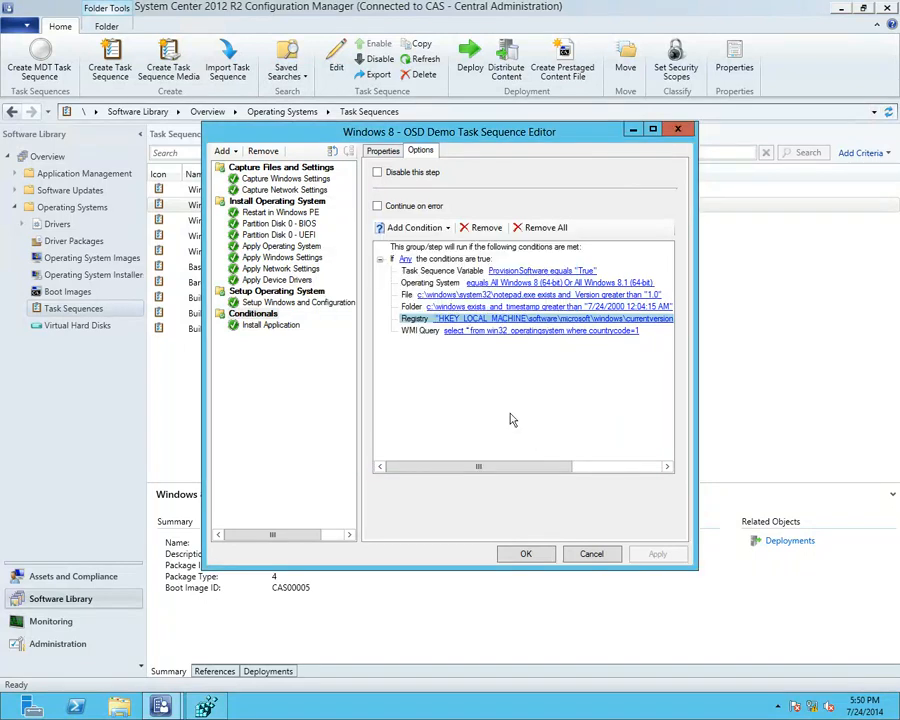
left_click(460, 332)
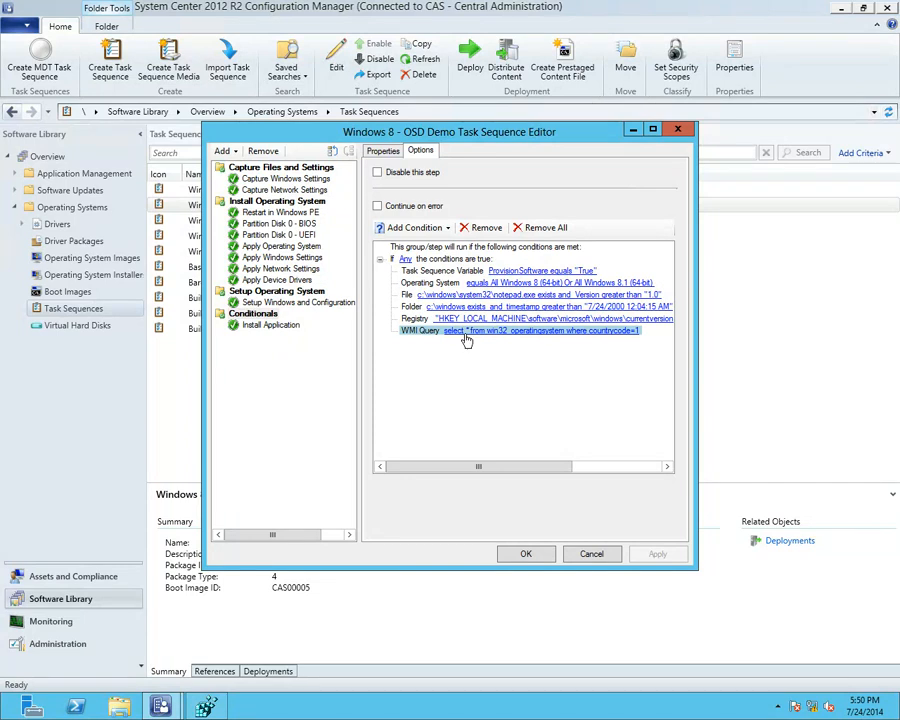
double_click(463, 343)
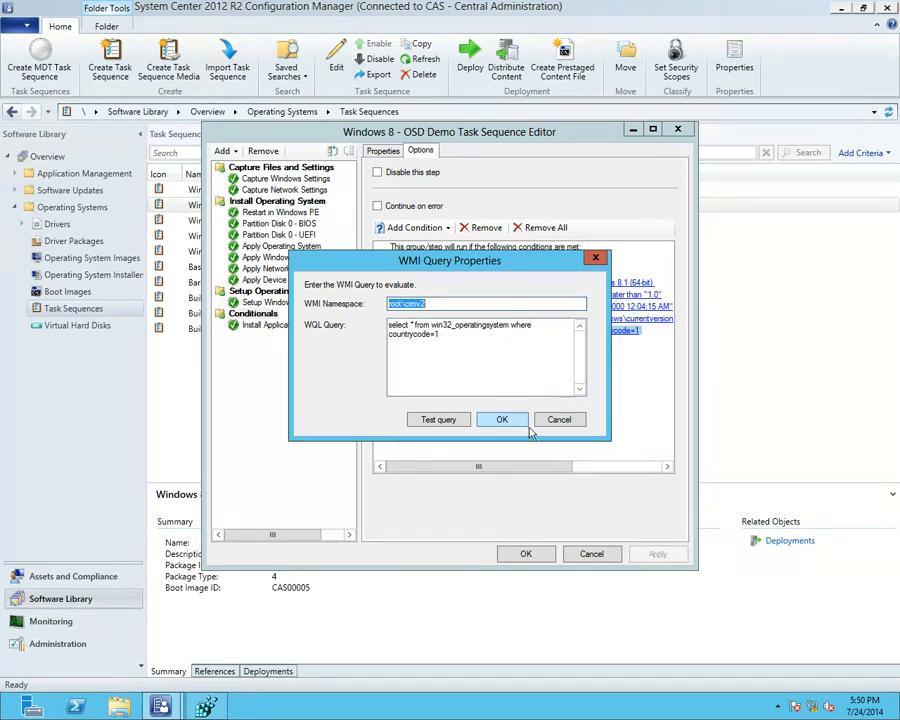
left_click(563, 425)
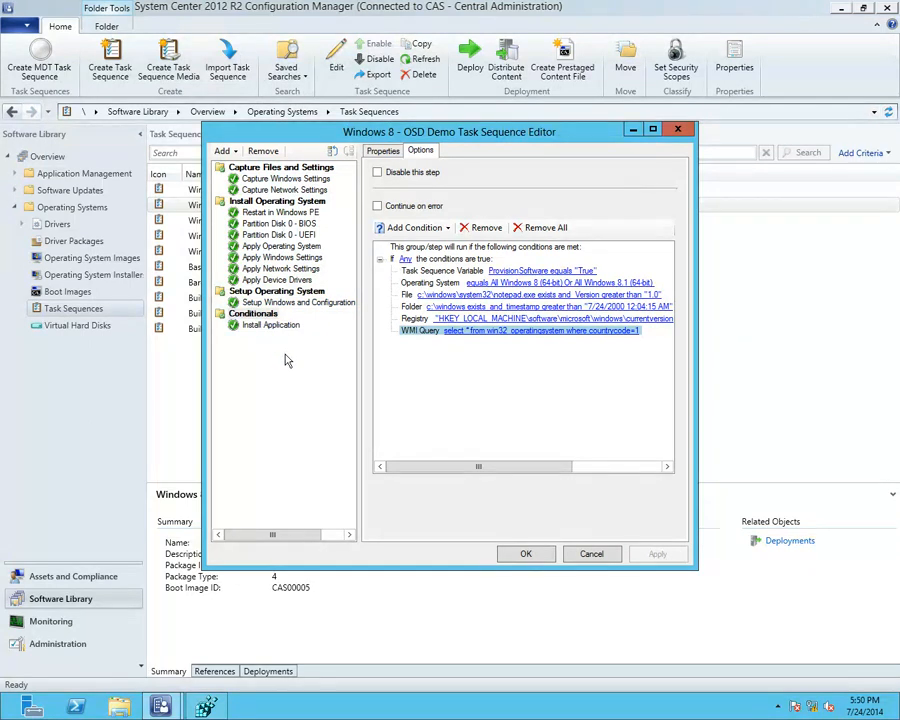
left_click(593, 556)
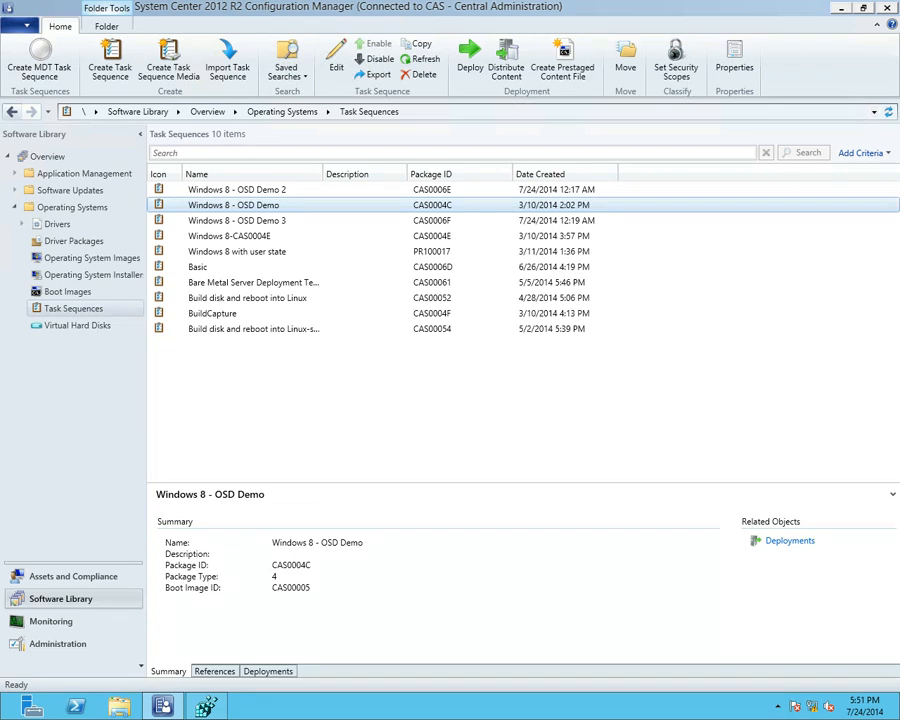
Step: Switch to the Windows8 virtual machine and reopen smsts.log in Notepad from its command prompt
left_click_drag(0, 118, 482, 74)
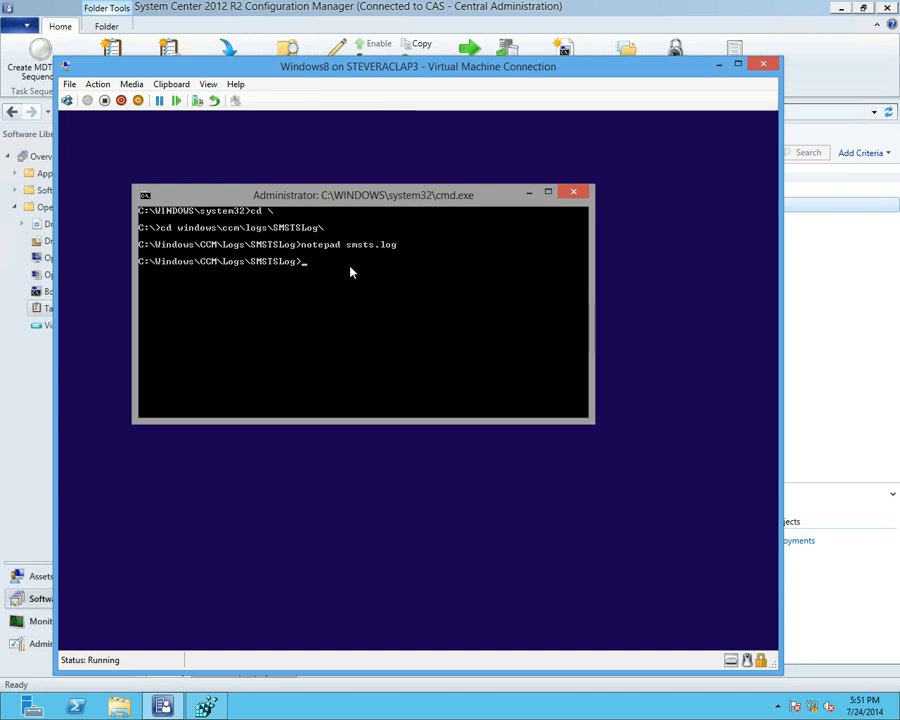
key("Up")
key("Return")
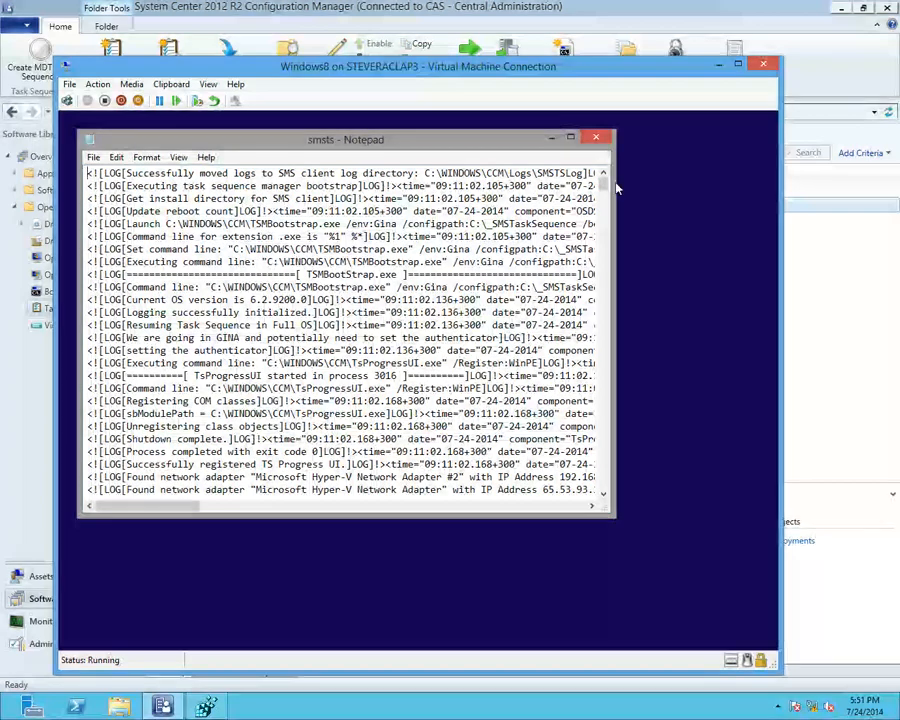
Step: Search smsts.log upward from its end for "conditionals" and review the entries around the start of the Conditionals group
left_click_drag(604, 184, 631, 490)
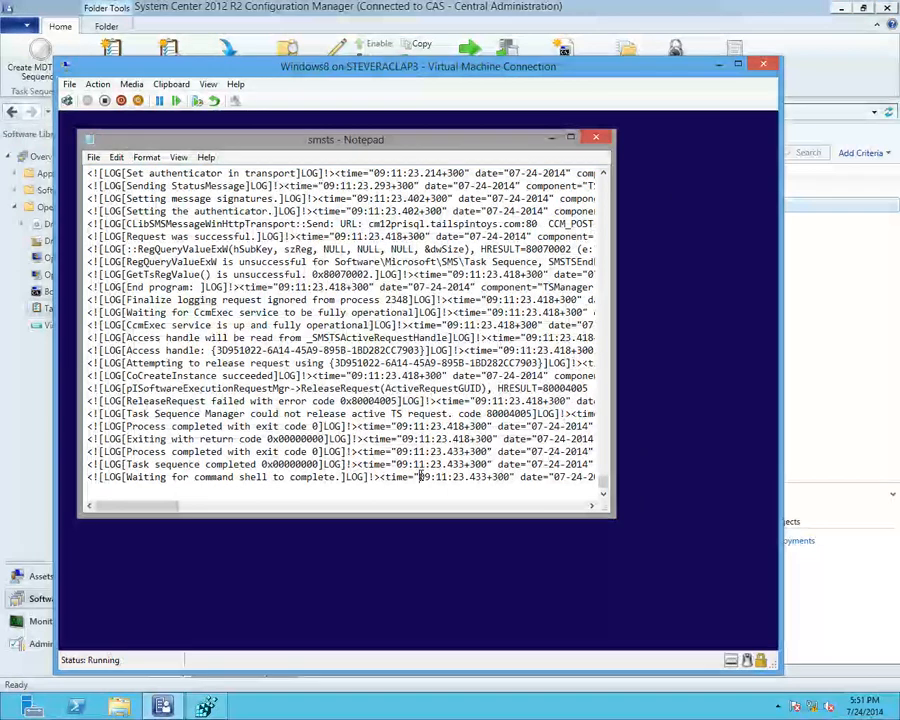
key("ctrl+f")
type("con")
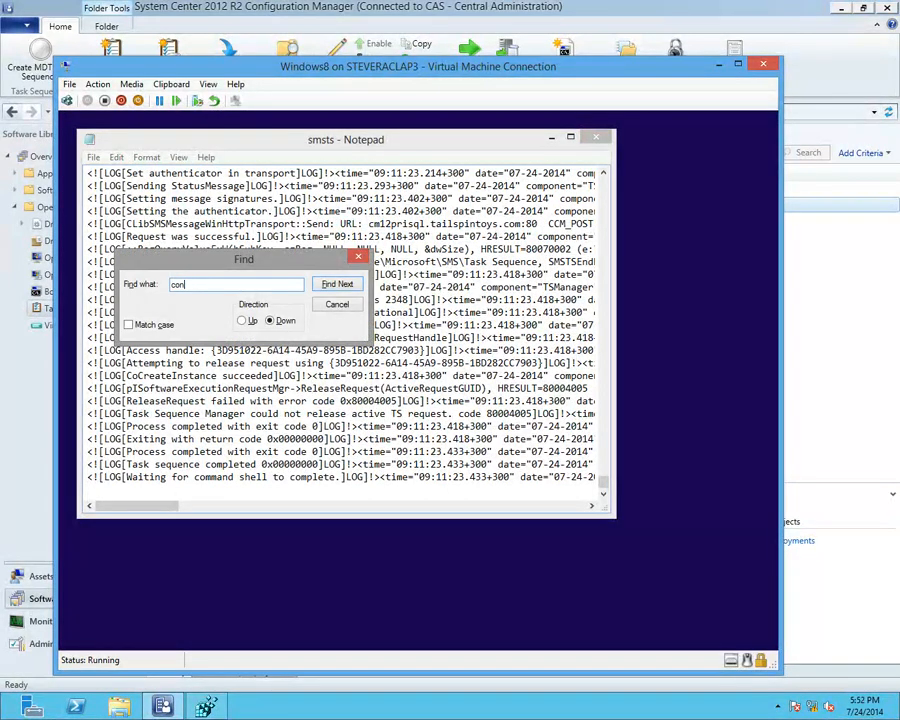
type("citioditionals")
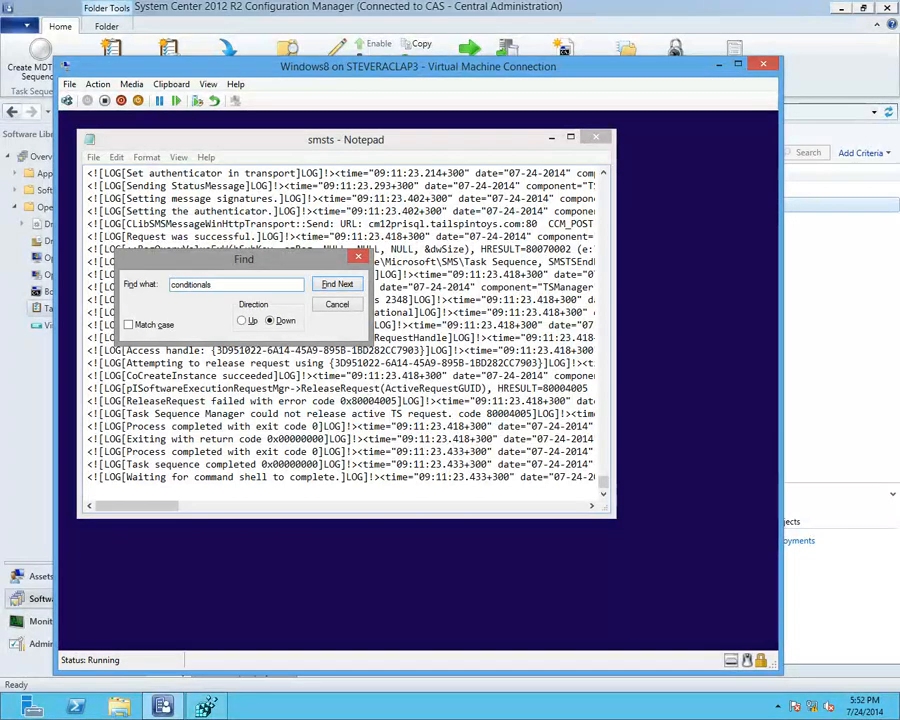
left_click(242, 321)
left_click(337, 285)
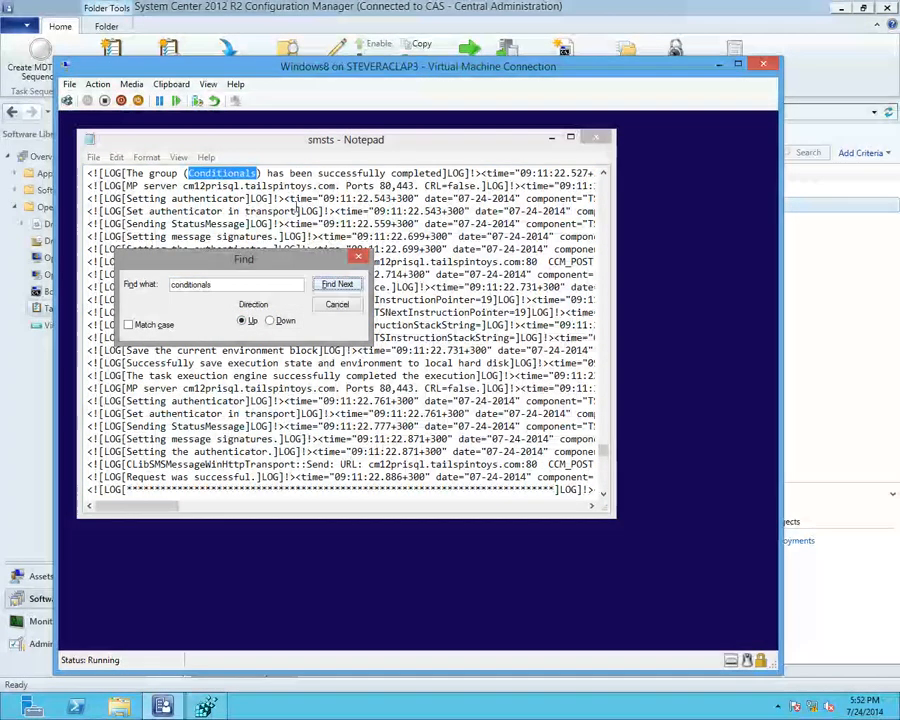
left_click(339, 284)
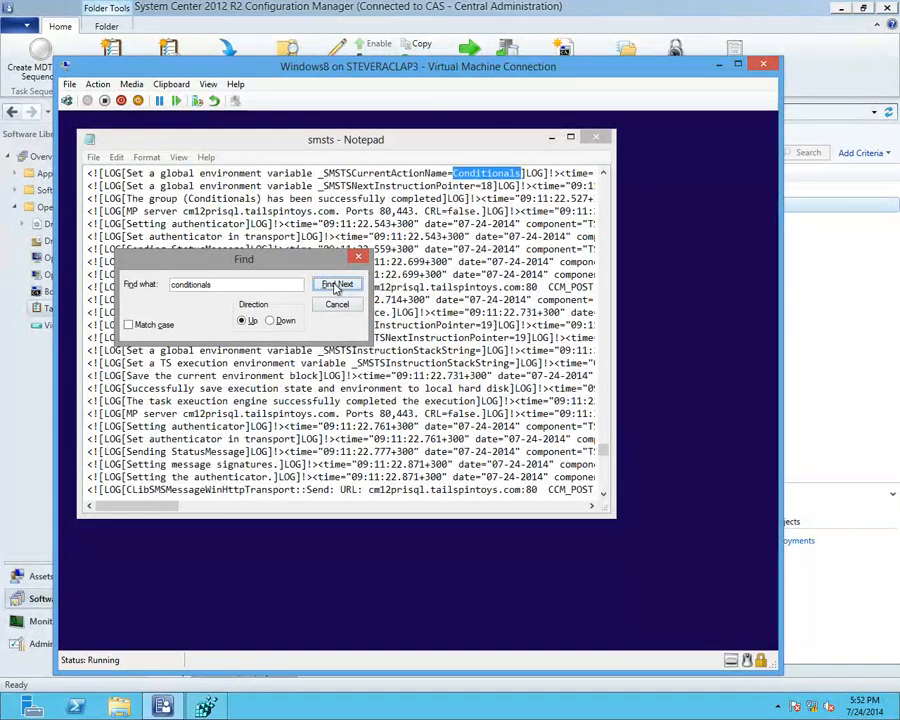
left_click(338, 284)
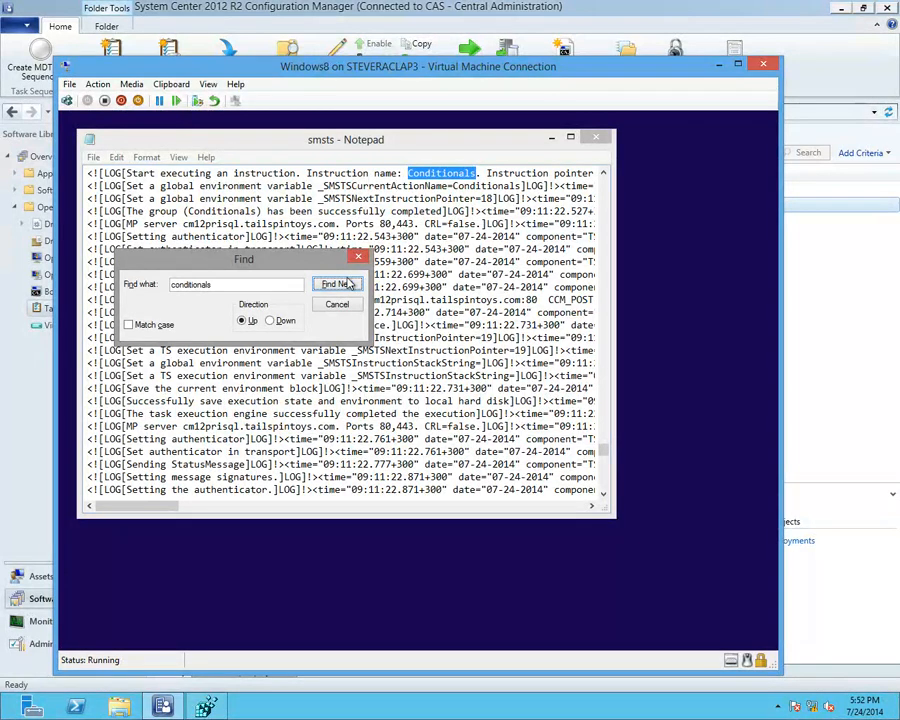
key("Escape")
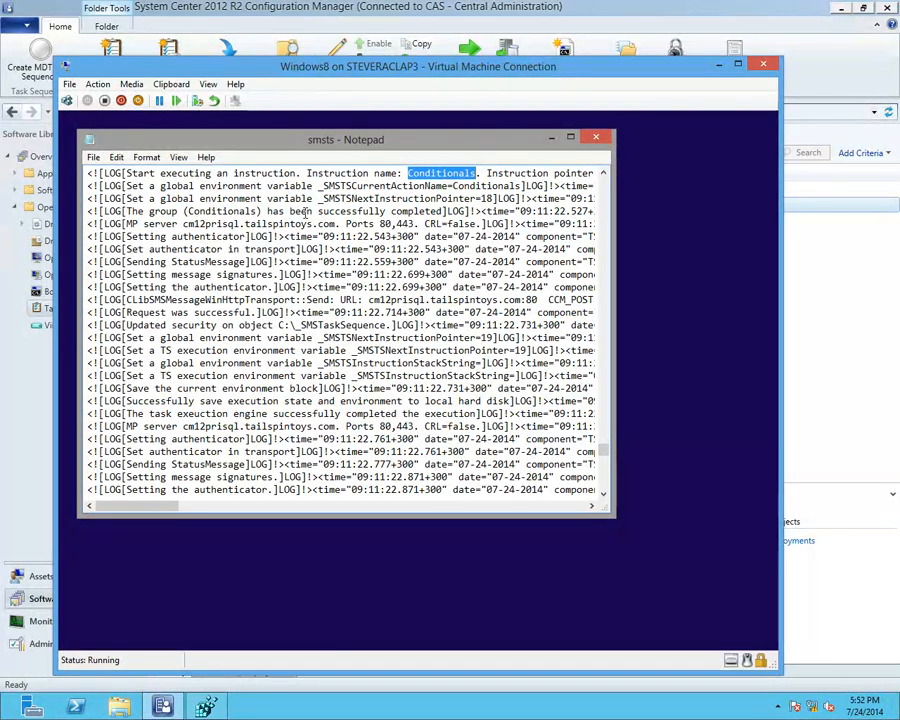
left_click(305, 236)
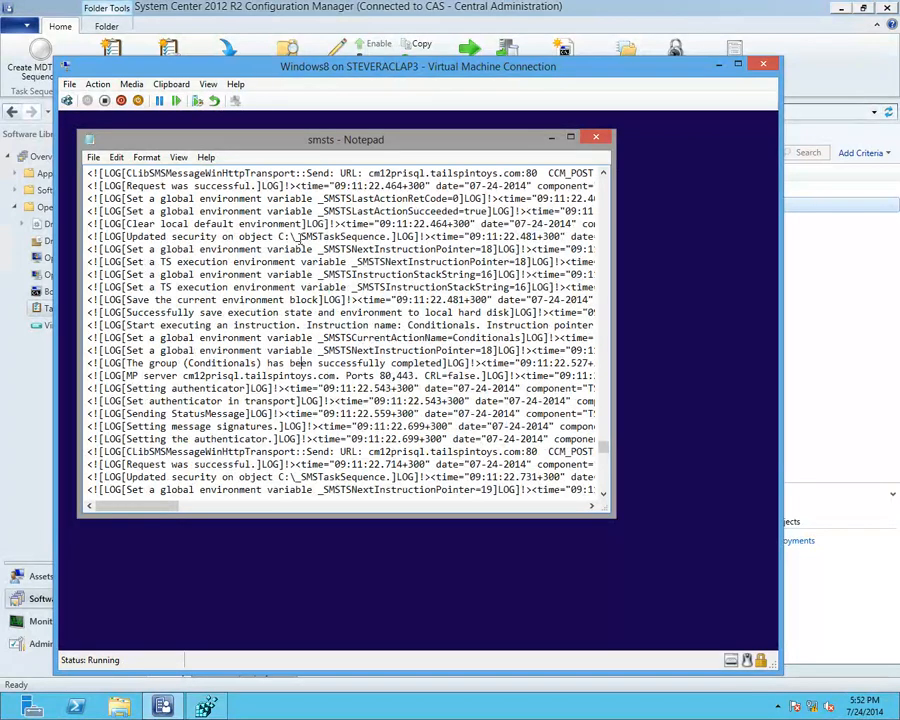
Step: Go back through smsts.log to the entries where the Conditionals group instruction starts executing
scroll(298, 237, "up", 9)
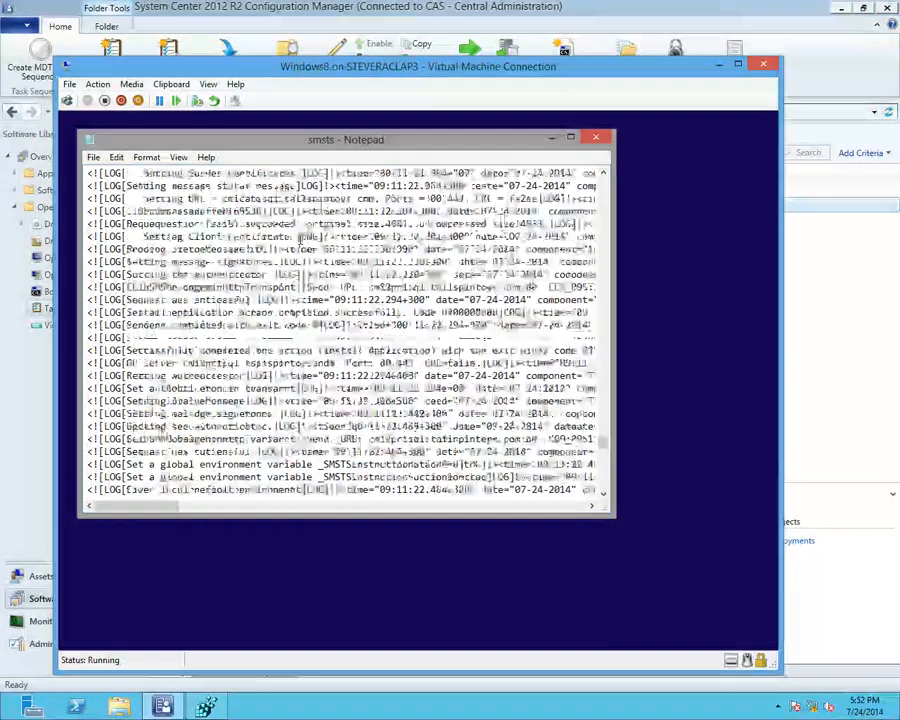
scroll(298, 237, "up", 5)
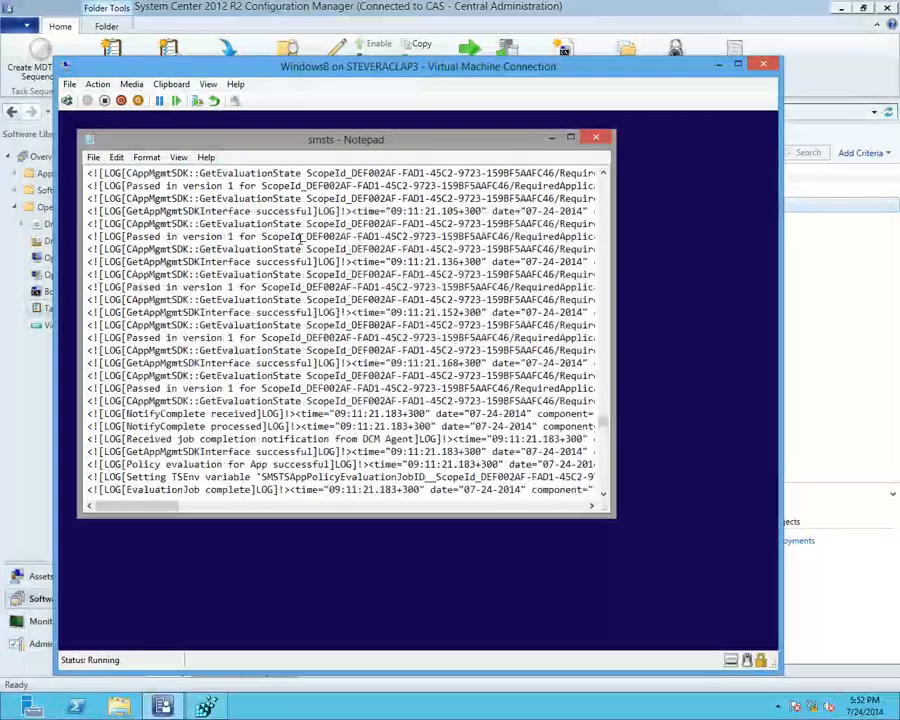
scroll(298, 237, "up", 10)
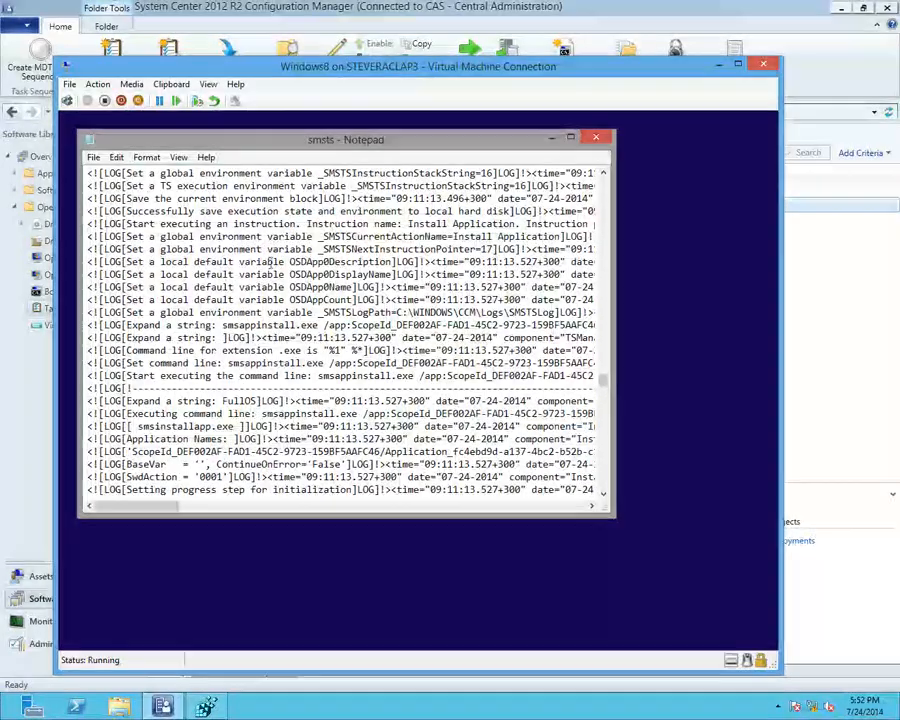
scroll(267, 290, "up", 6)
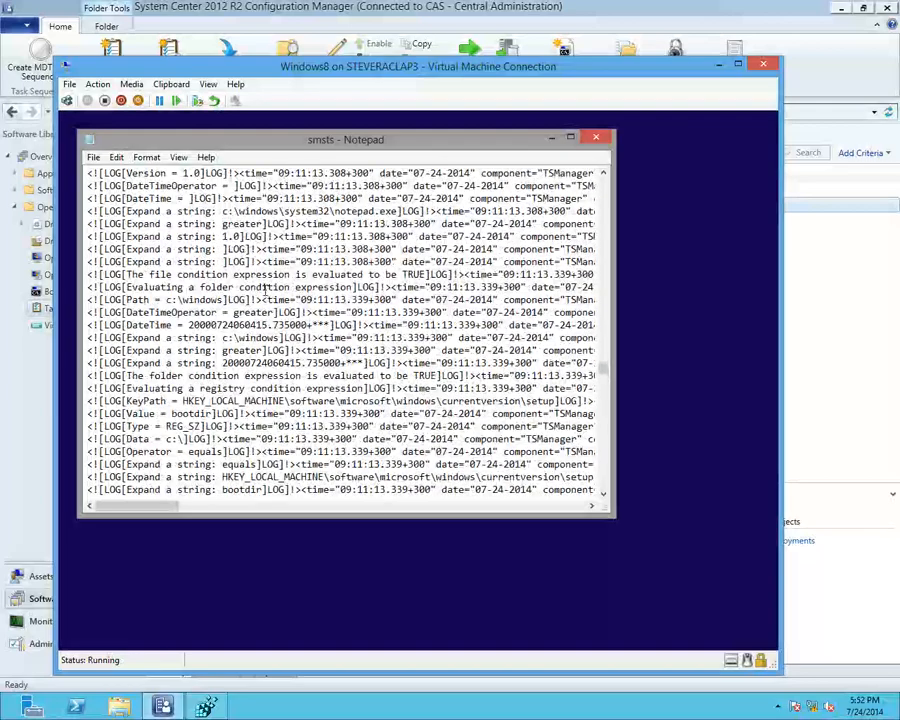
scroll(265, 290, "up", 4)
scroll(265, 290, "up", 2)
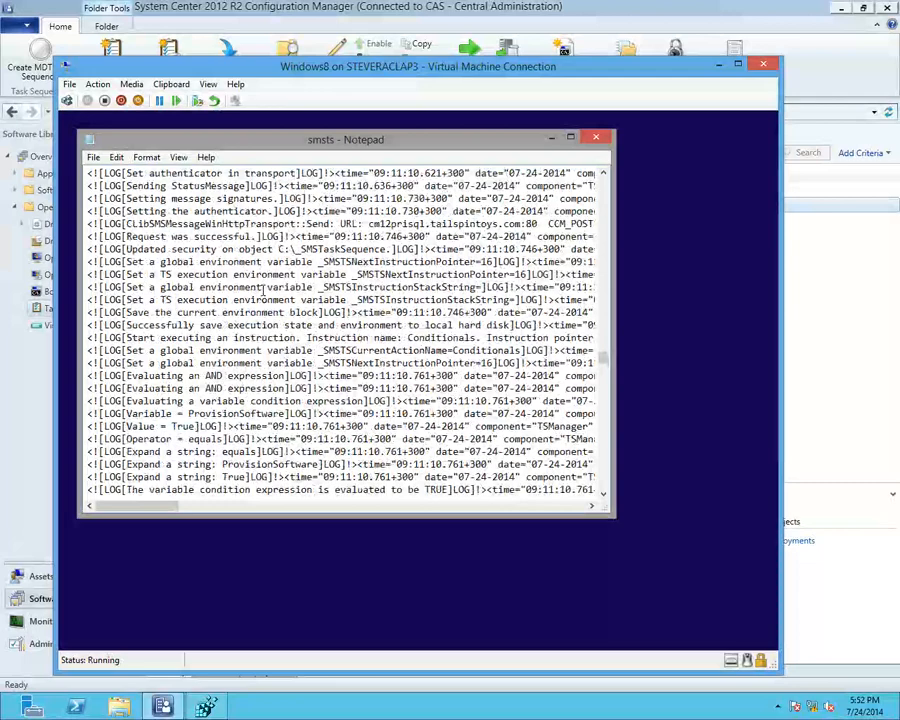
scroll(265, 290, "up", 3)
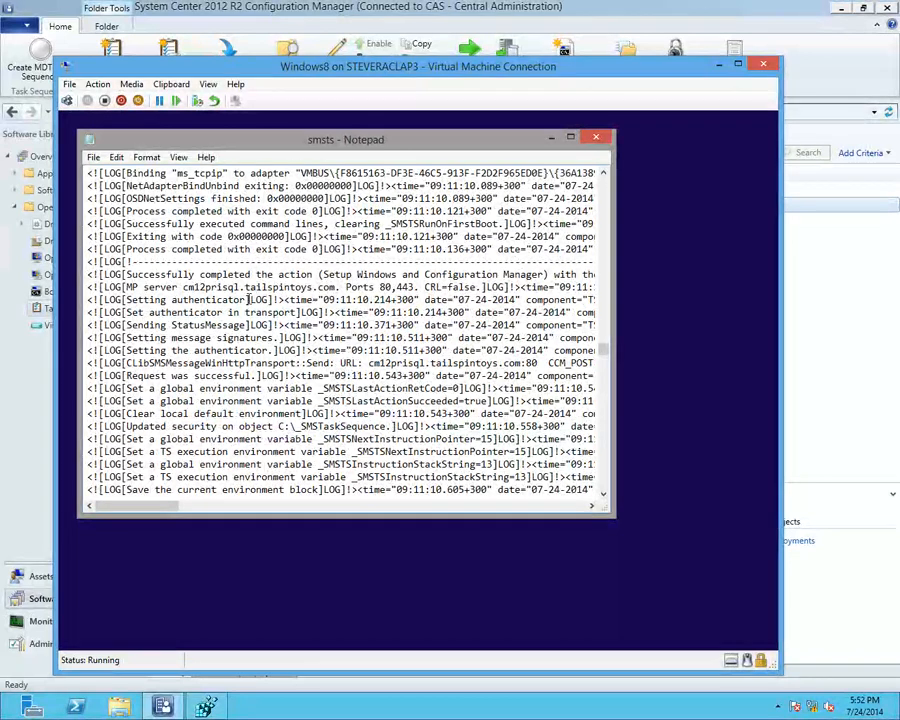
scroll(132, 245, "down", 2)
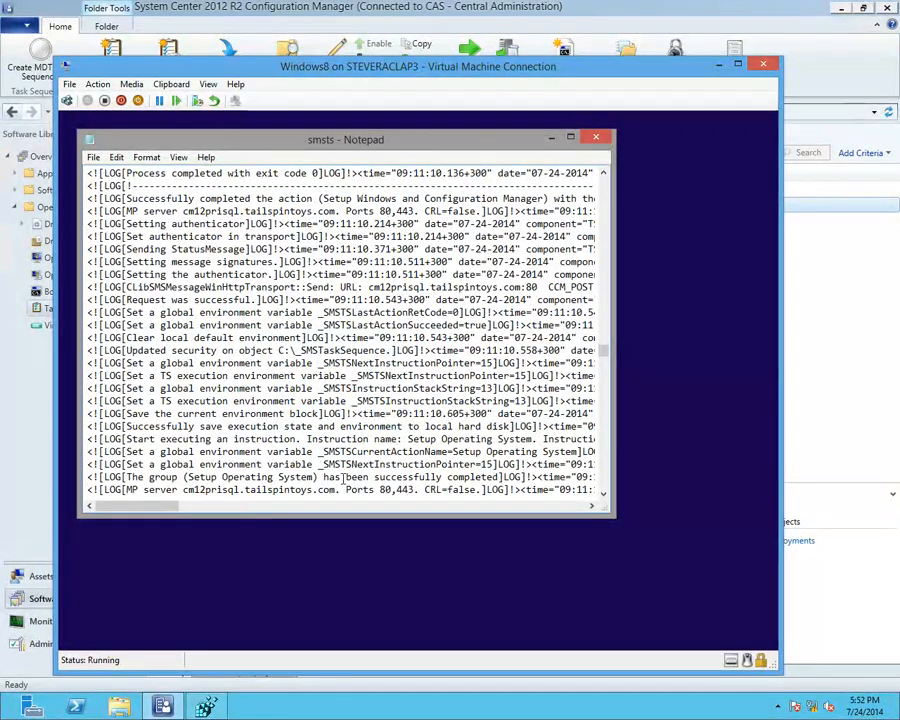
scroll(343, 477, "down", 2)
scroll(277, 426, "down", 2)
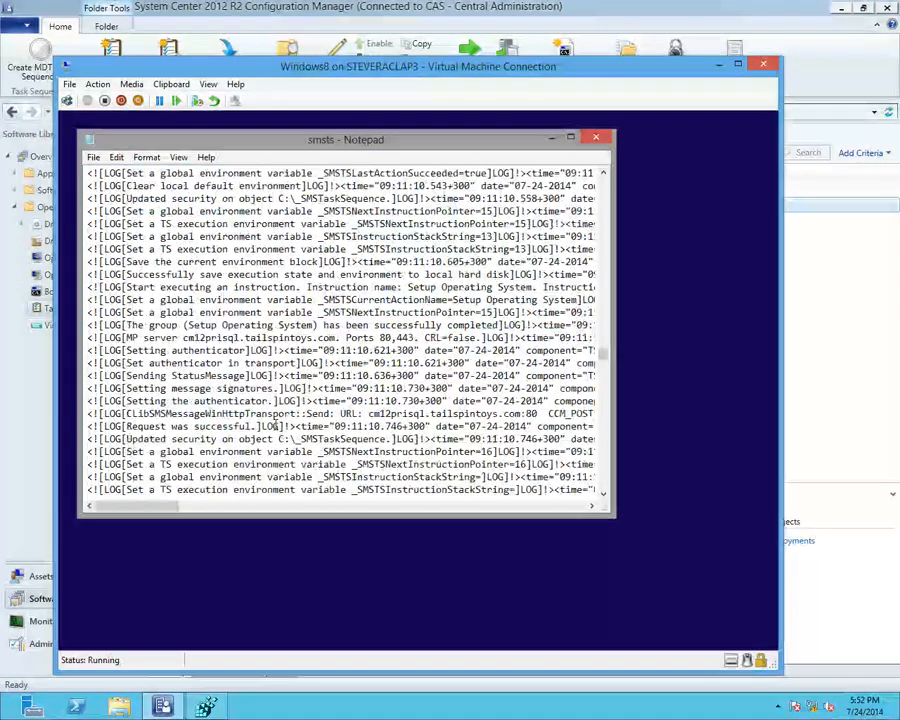
scroll(276, 425, "down", 3)
scroll(275, 424, "down", 2)
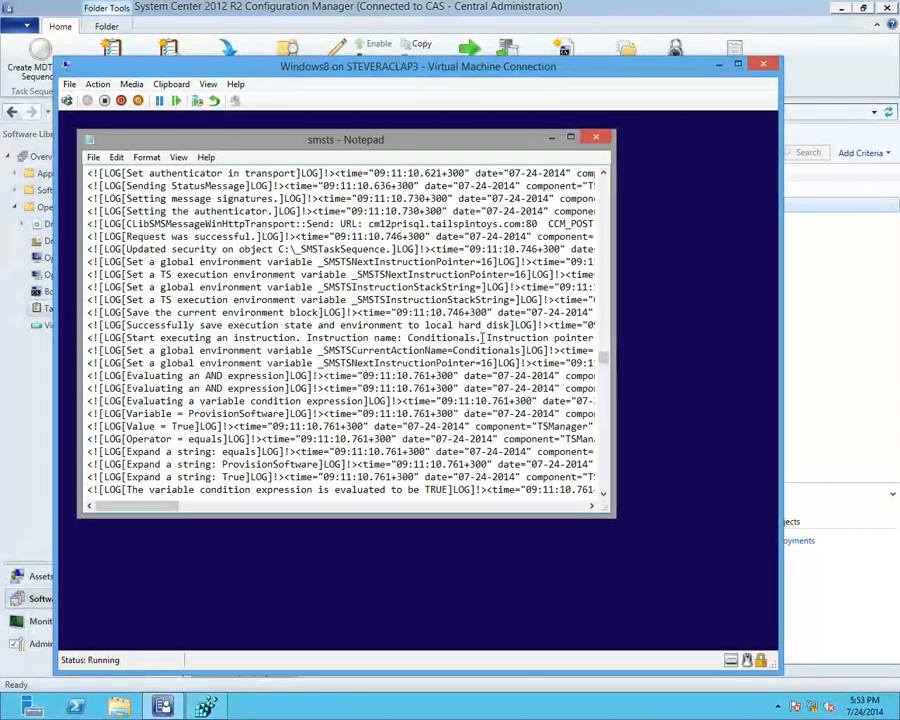
Step: Highlight the instruction start entry for Conditionals and the entry that sets _SMSTSCurrentActionName
left_click_drag(483, 338, 86, 339)
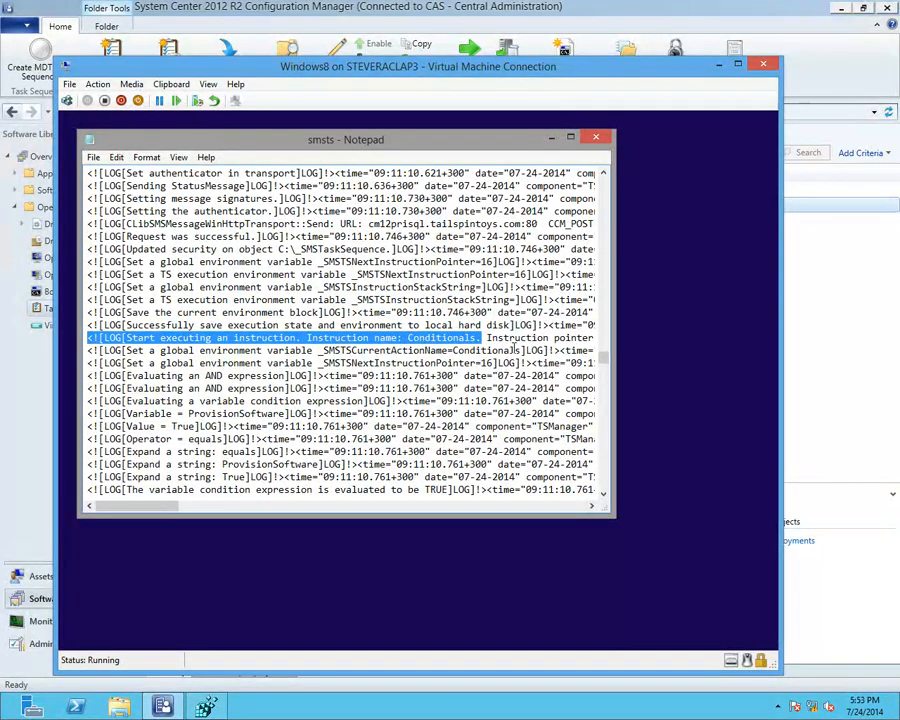
left_click_drag(520, 350, 284, 350)
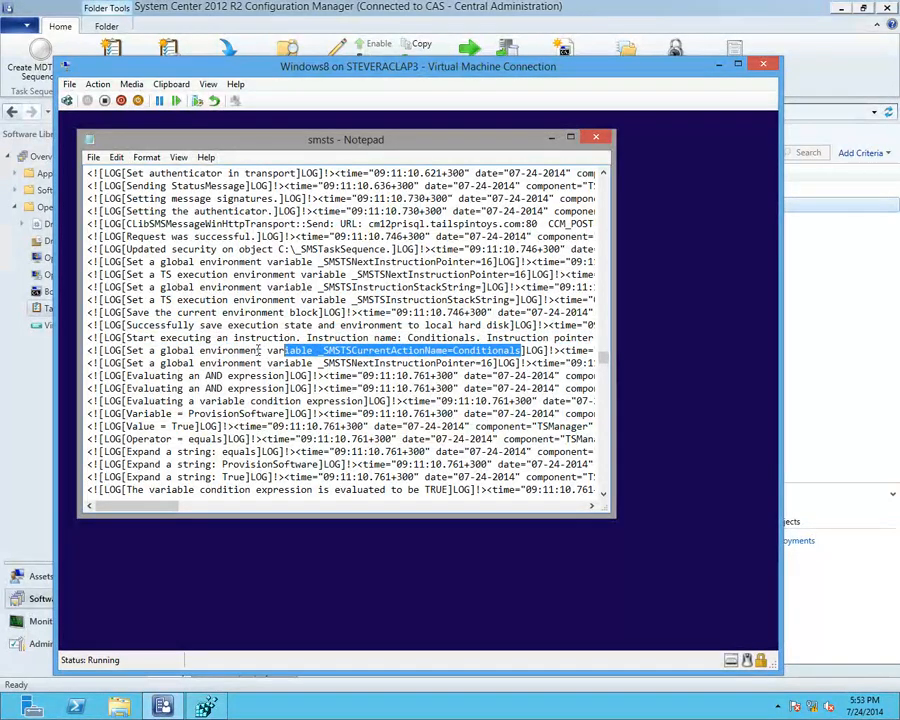
left_click(289, 374)
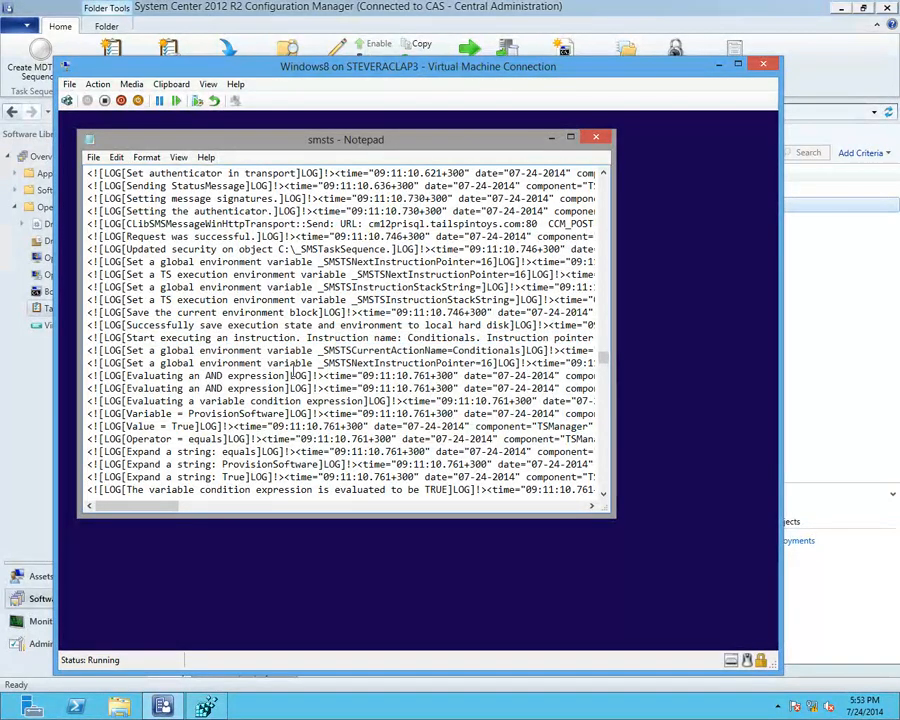
Step: Examine the AND expression entry and how the ProvisionSoftware variable condition was evaluated
left_click_drag(305, 375, 126, 375)
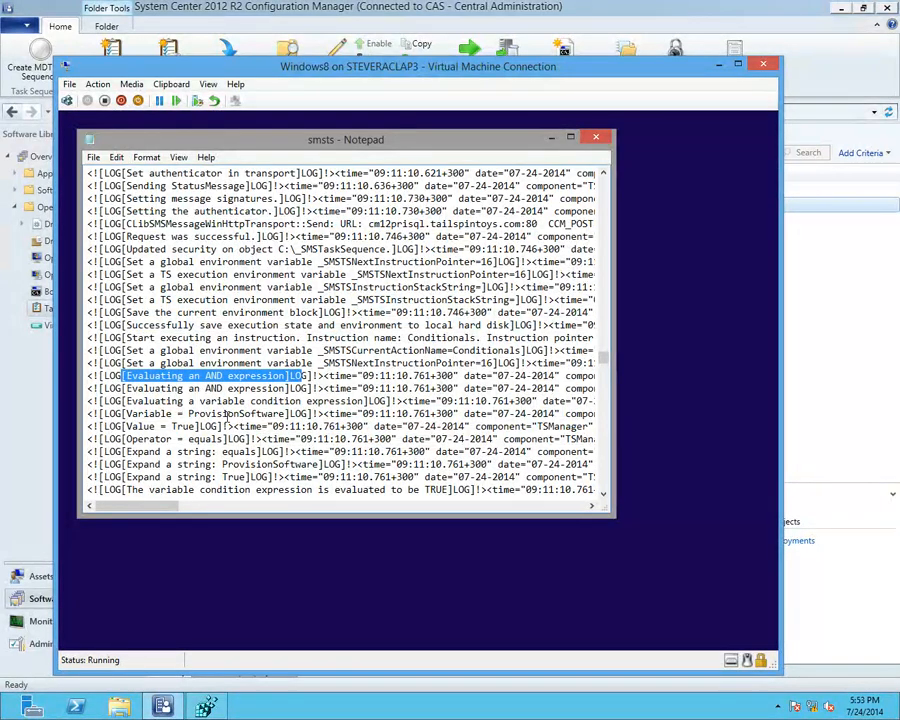
left_click(124, 412)
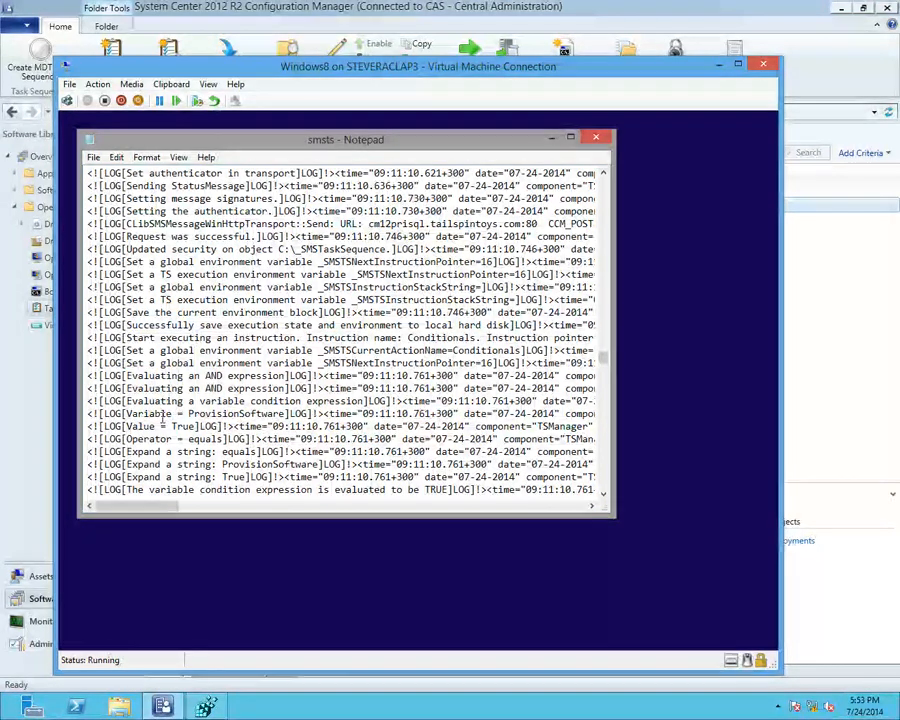
left_click_drag(124, 412, 298, 414)
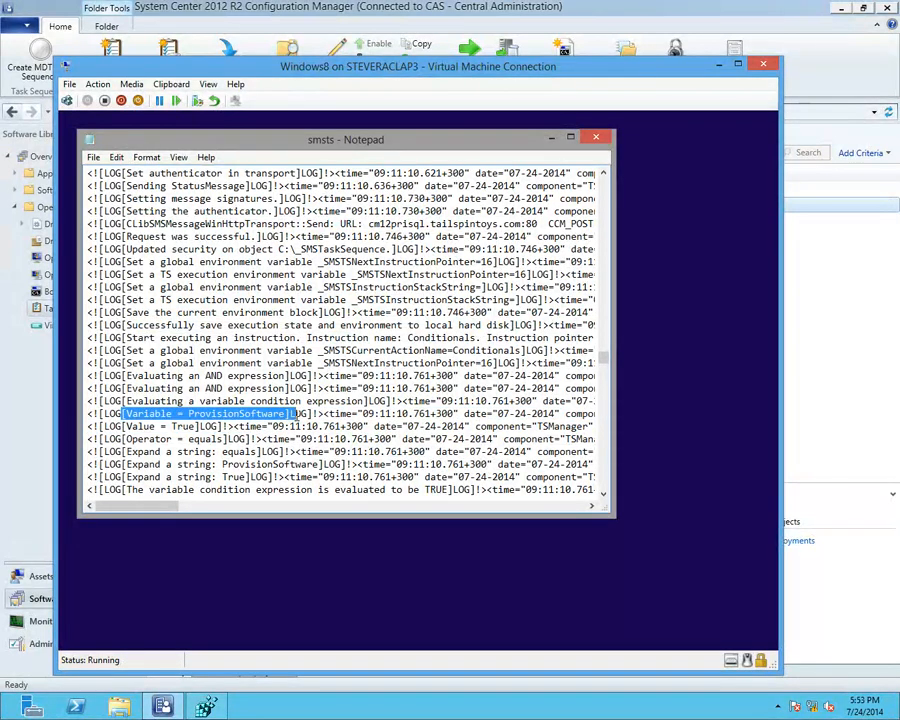
scroll(298, 414, "down", 1)
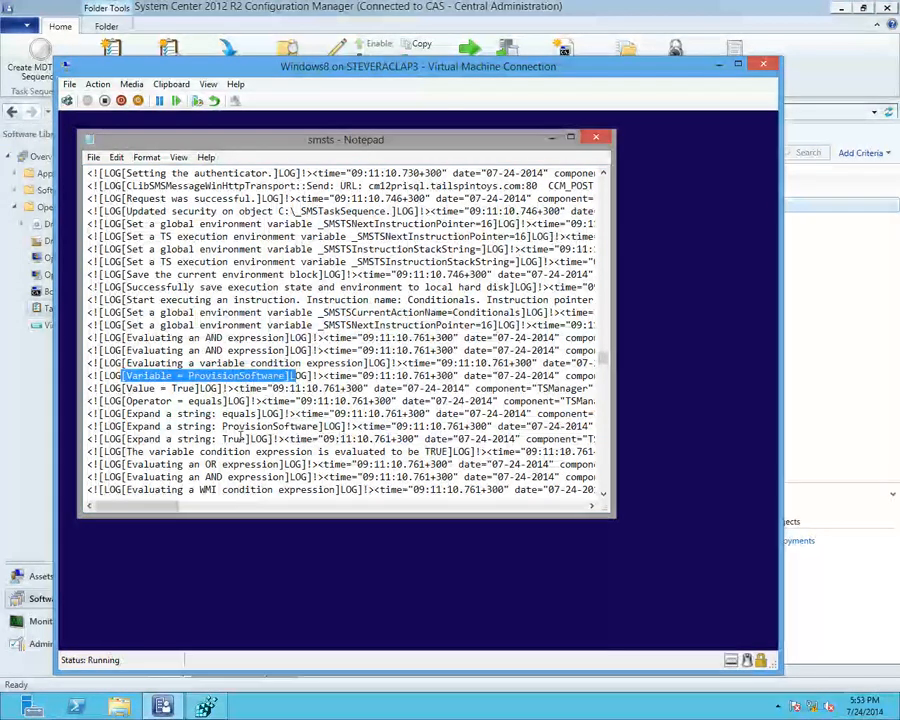
left_click_drag(457, 452, 108, 440)
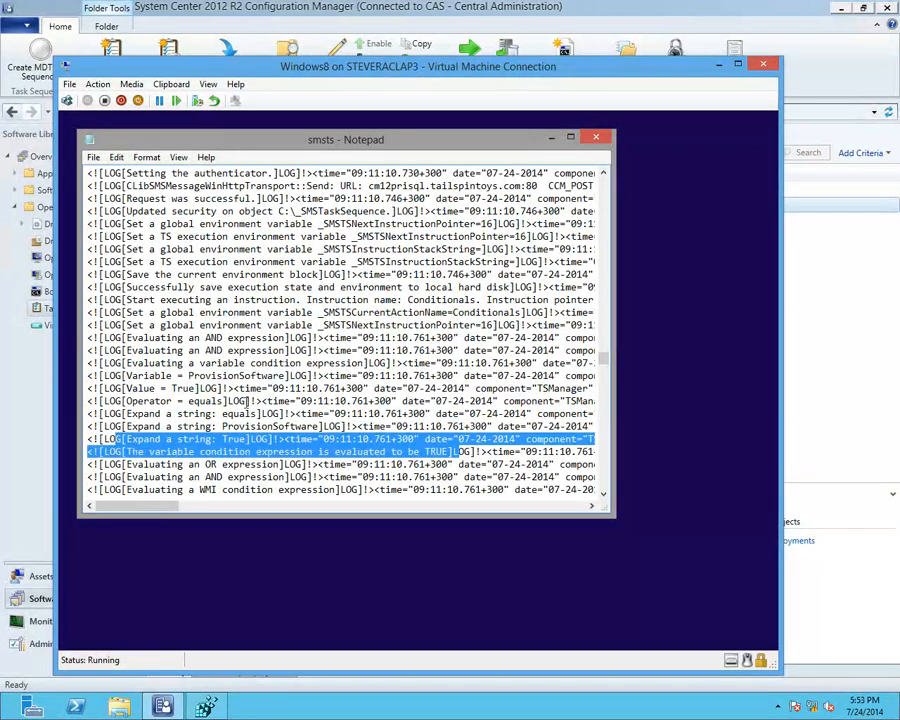
Step: Review the Win32_OperatingSystem version and architecture WMI queries and highlight the entry with their evaluation result
scroll(220, 376, "down", 2)
scroll(220, 376, "down", 2)
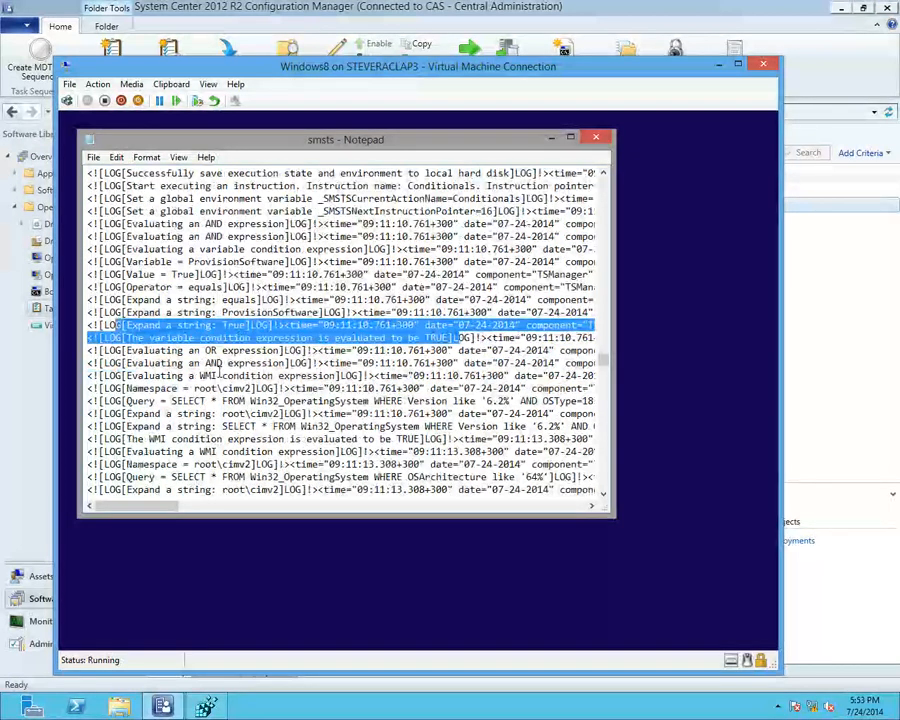
left_click(130, 339)
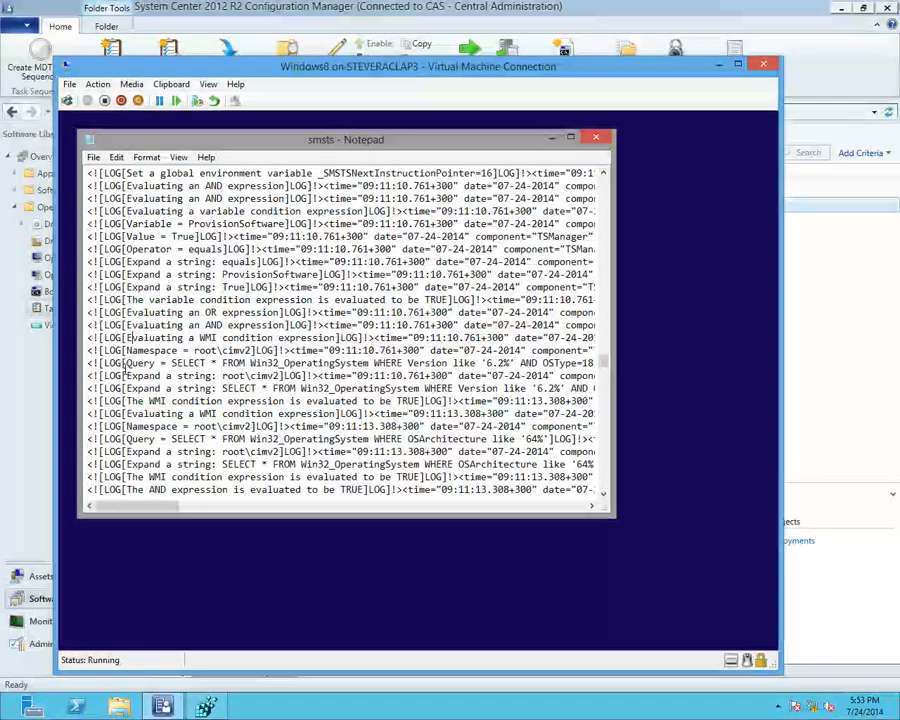
left_click_drag(125, 363, 566, 363)
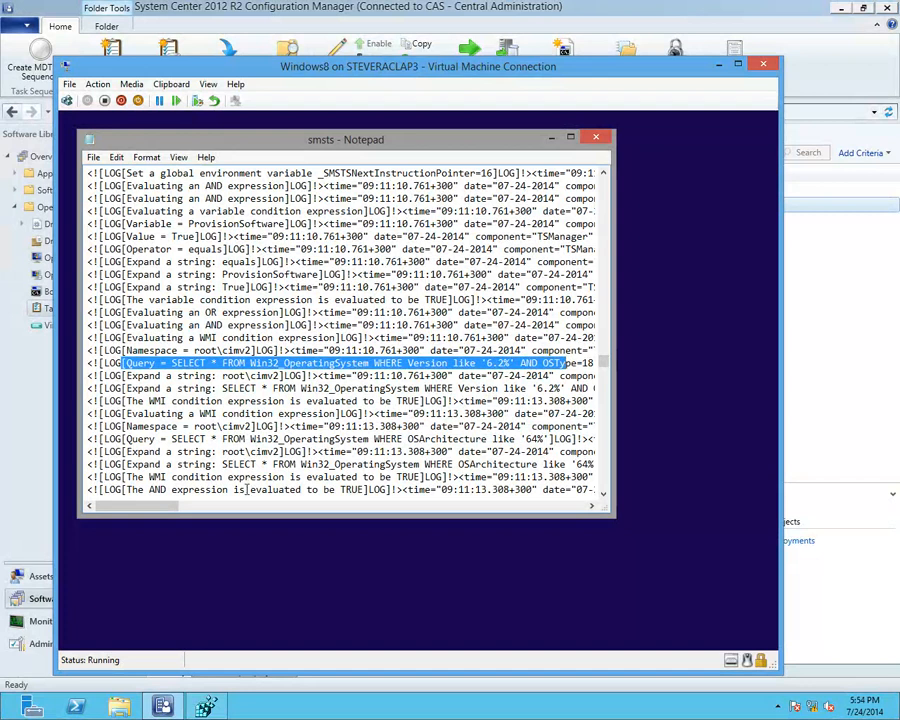
left_click(244, 489)
scroll(261, 491, "down", 1)
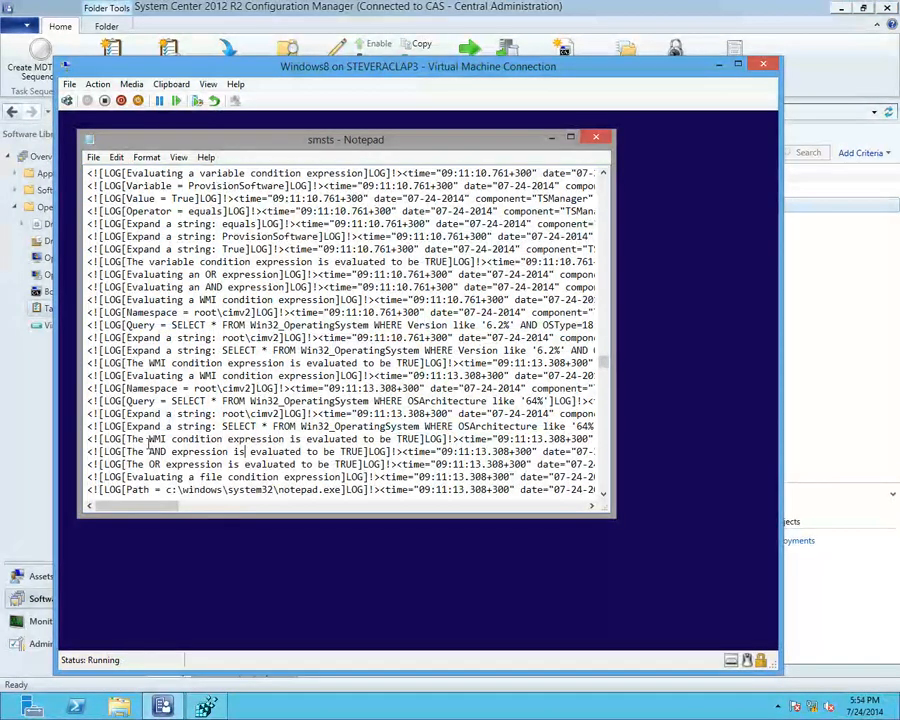
left_click_drag(127, 439, 422, 440)
Step: Review the notepad.exe file condition and the c:\windows folder condition, highlighting each condition's evaluation entry
scroll(284, 343, "down", 1)
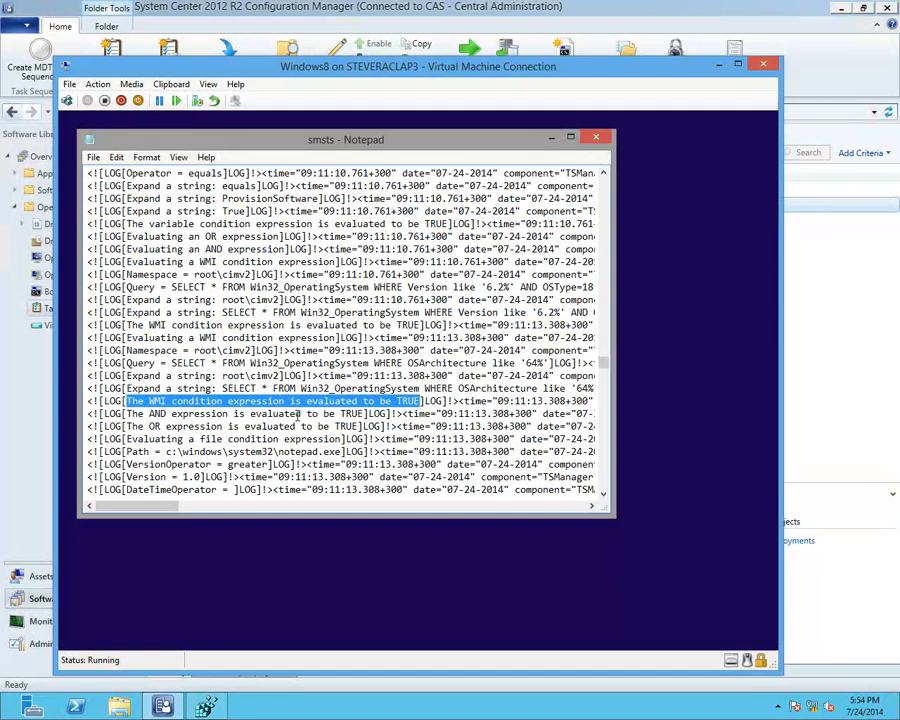
left_click_drag(167, 477, 226, 477)
scroll(215, 460, "down", 2)
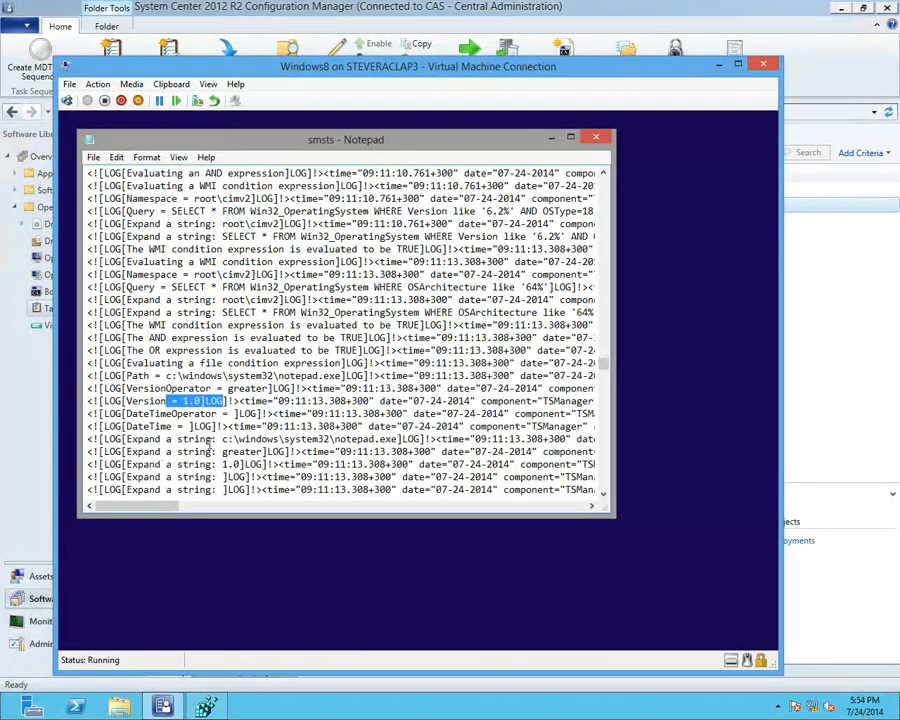
scroll(210, 447, "down", 1)
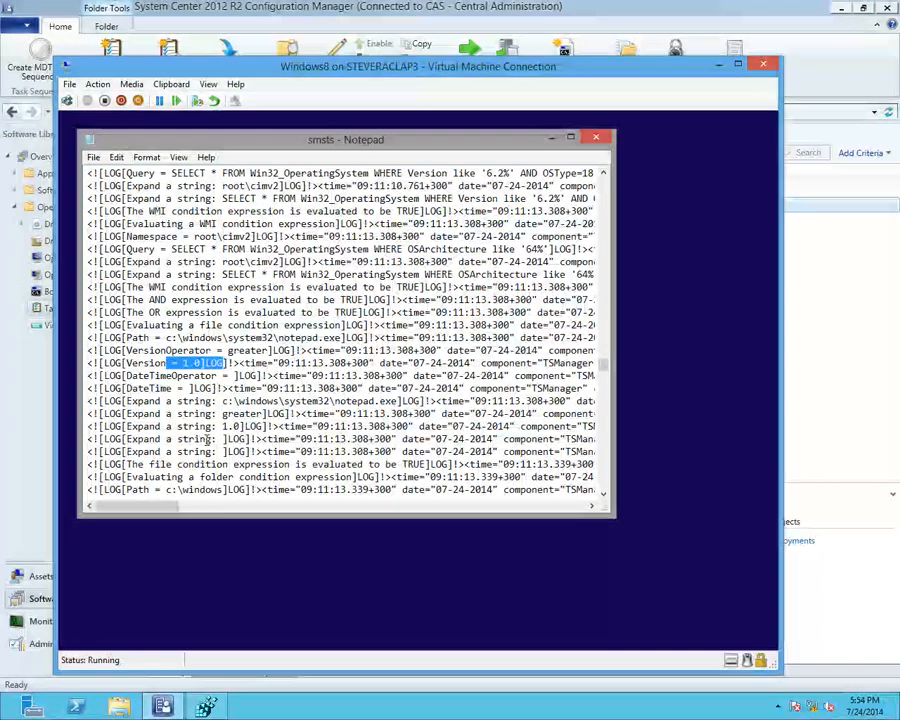
left_click_drag(435, 463, 121, 463)
scroll(196, 413, "down", 2)
scroll(195, 413, "down", 1)
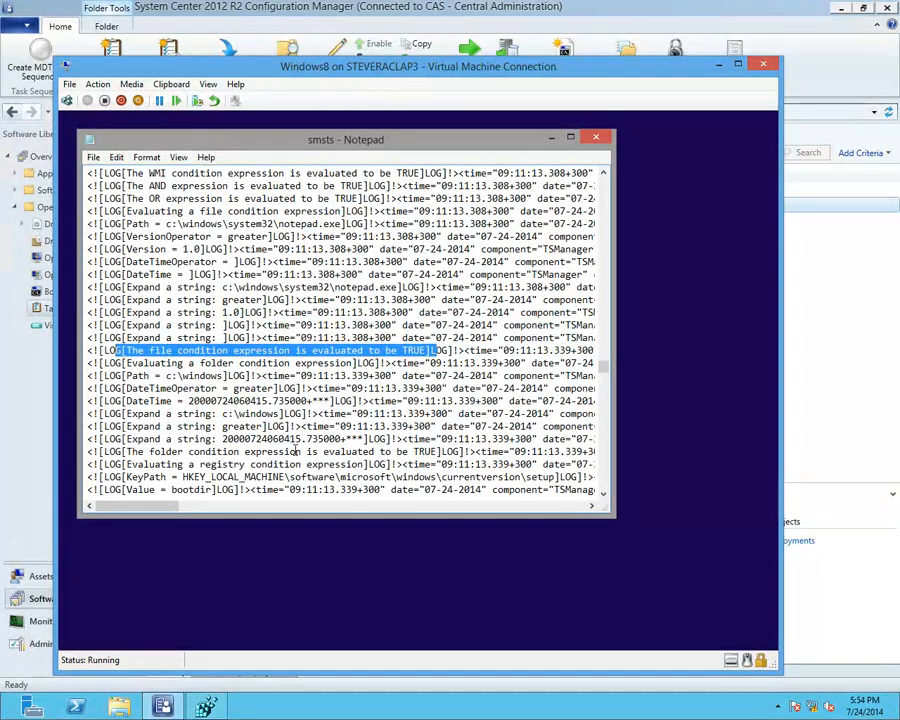
left_click_drag(436, 448, 120, 449)
Step: Review the registry condition's key path, data and evaluation entries for the bootdir value
scroll(222, 401, "down", 2)
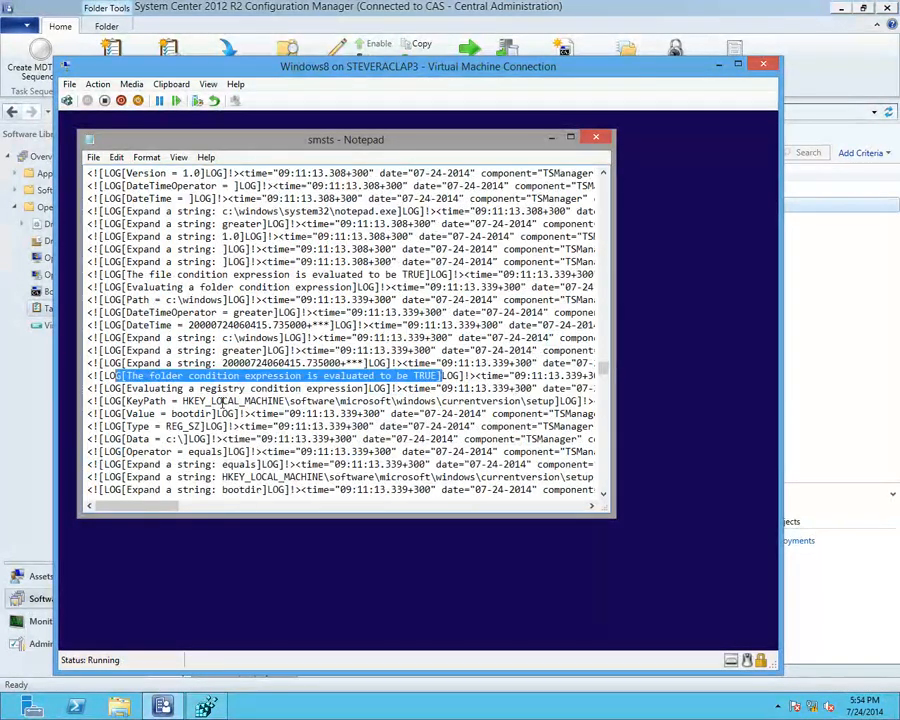
left_click_drag(155, 401, 556, 401)
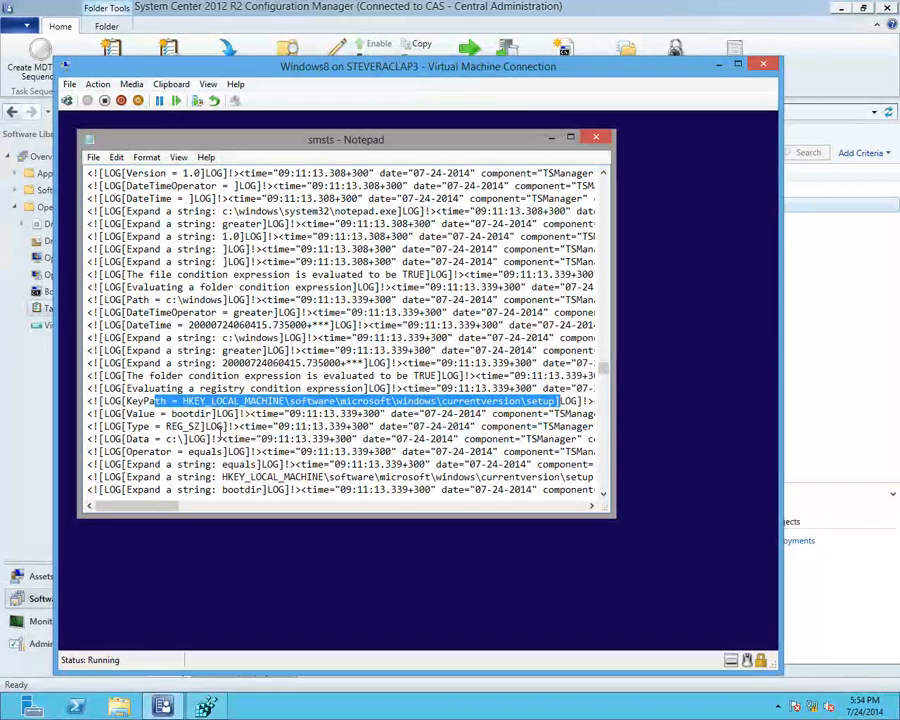
left_click_drag(145, 439, 204, 439)
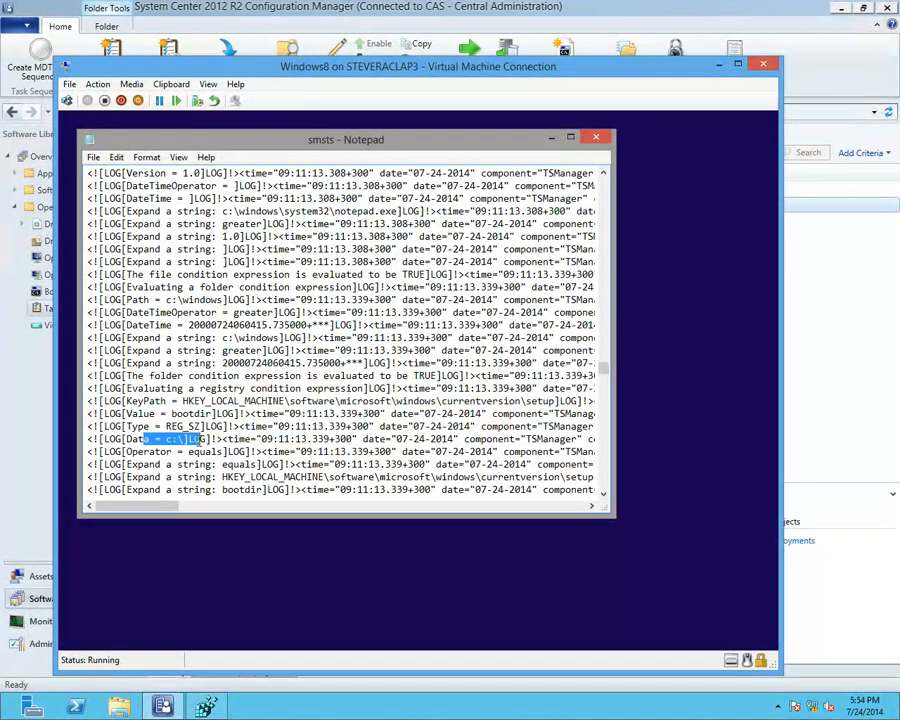
scroll(207, 441, "down", 2)
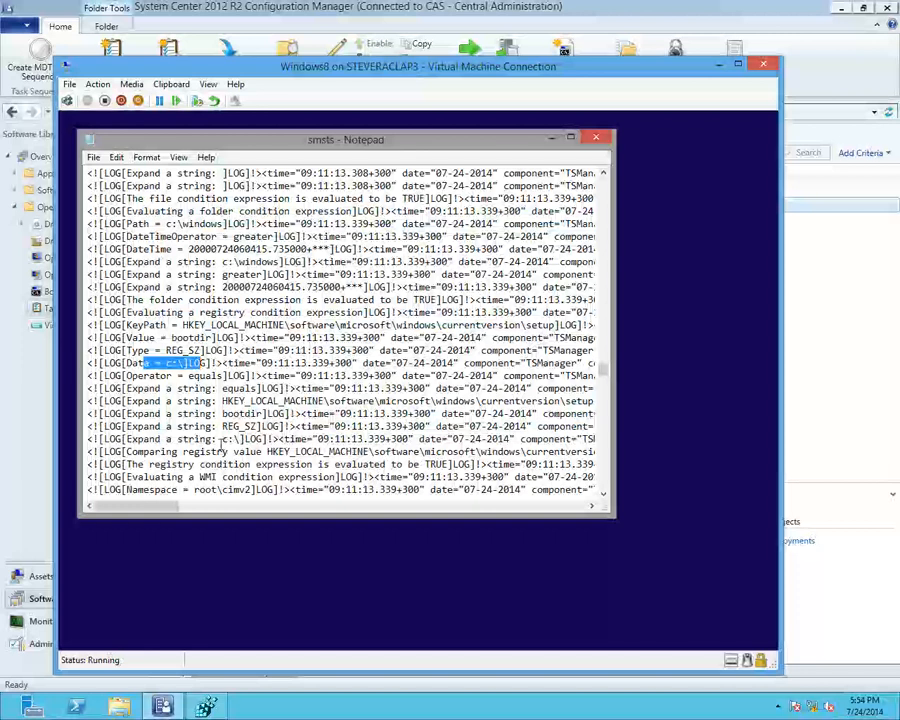
left_click_drag(476, 464, 109, 451)
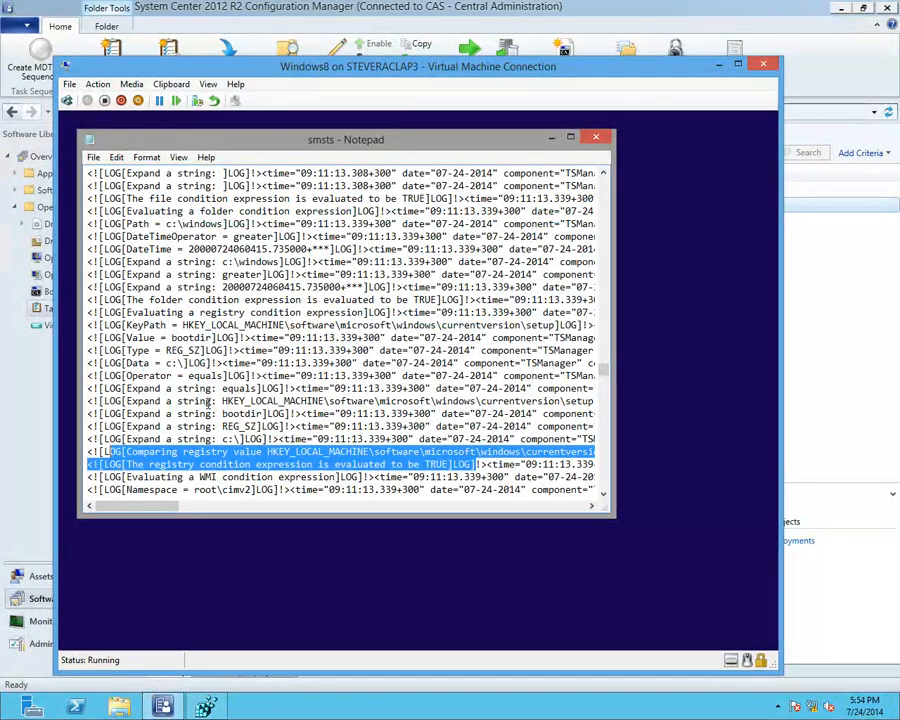
Step: Review the countrycode=1 WMI query and the Conditionals group's overall evaluation entries, and close smsts.log
scroll(207, 402, "down", 3)
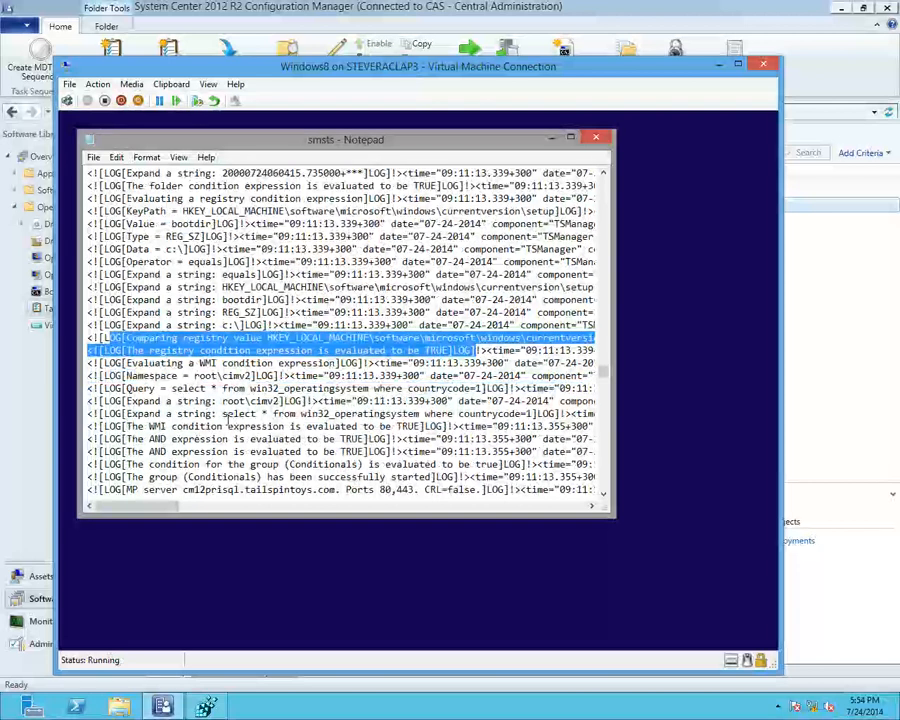
left_click_drag(222, 413, 533, 413)
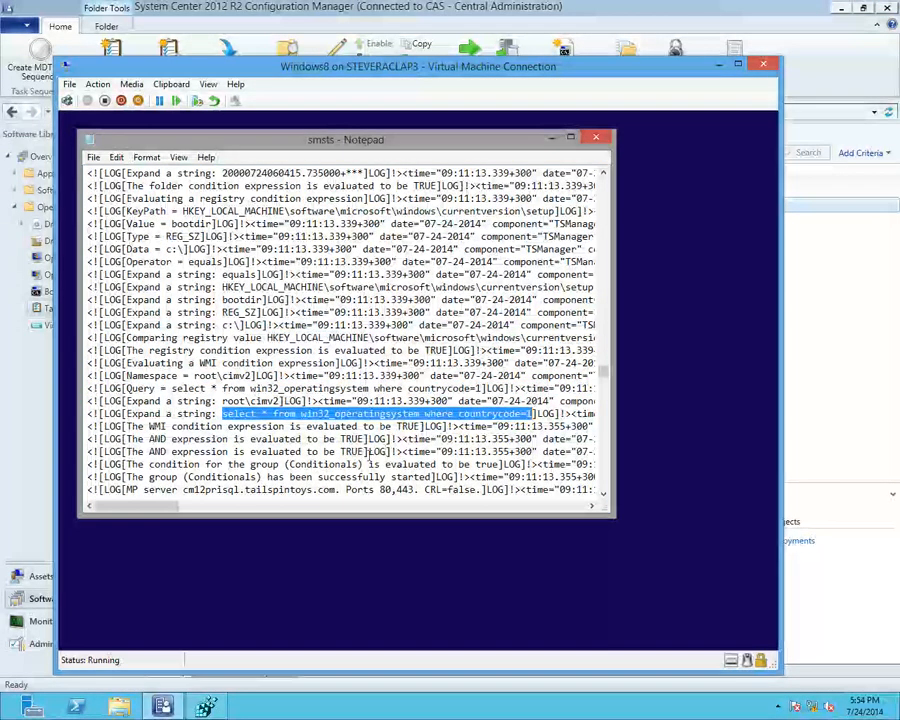
scroll(390, 479, "down", 1)
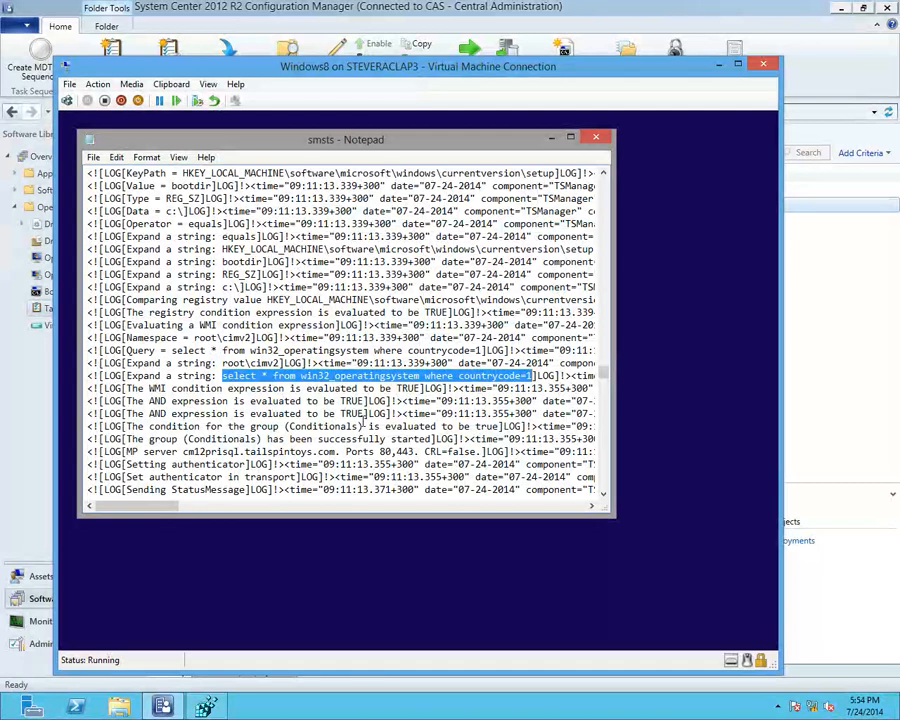
scroll(358, 416, "down", 1)
scroll(358, 425, "down", 1)
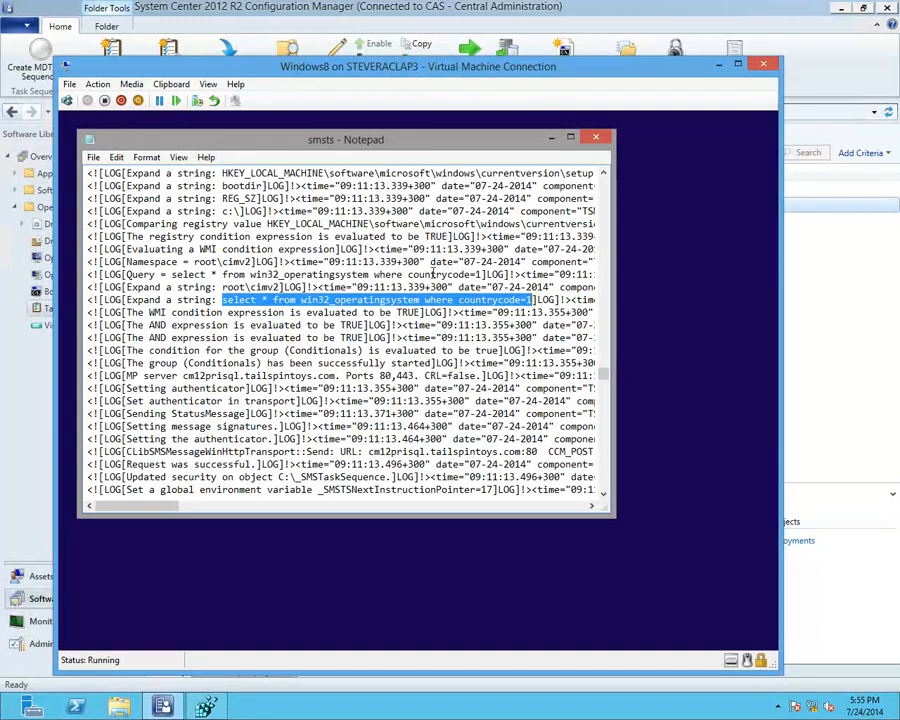
left_click(594, 139)
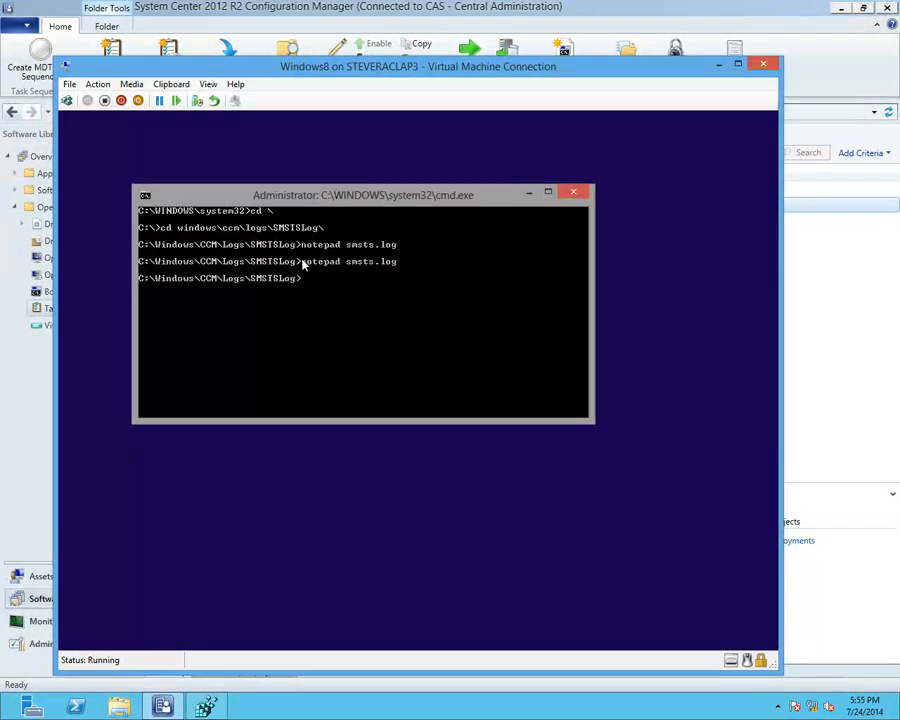
Step: Close the Windows8 virtual machine's command prompt, minimize its connection window and return to the Task Sequence Logic slide in PowerPoint
left_click(571, 191)
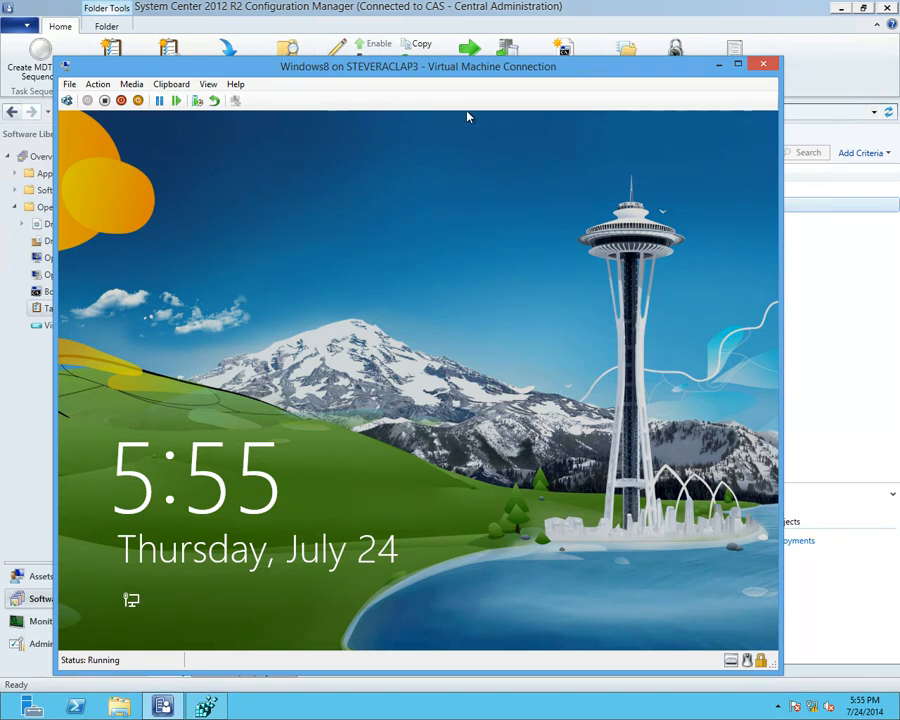
left_click(718, 64)
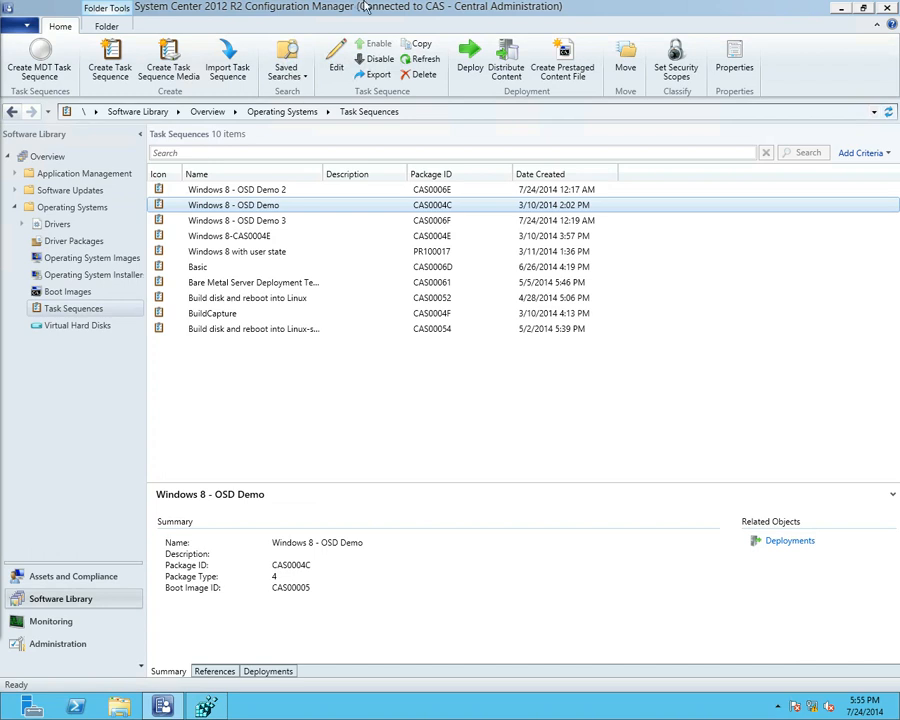
mouse_move(461, 10)
left_click(535, 8)
left_click_drag(248, 424, 0, 686)
left_click(300, 523)
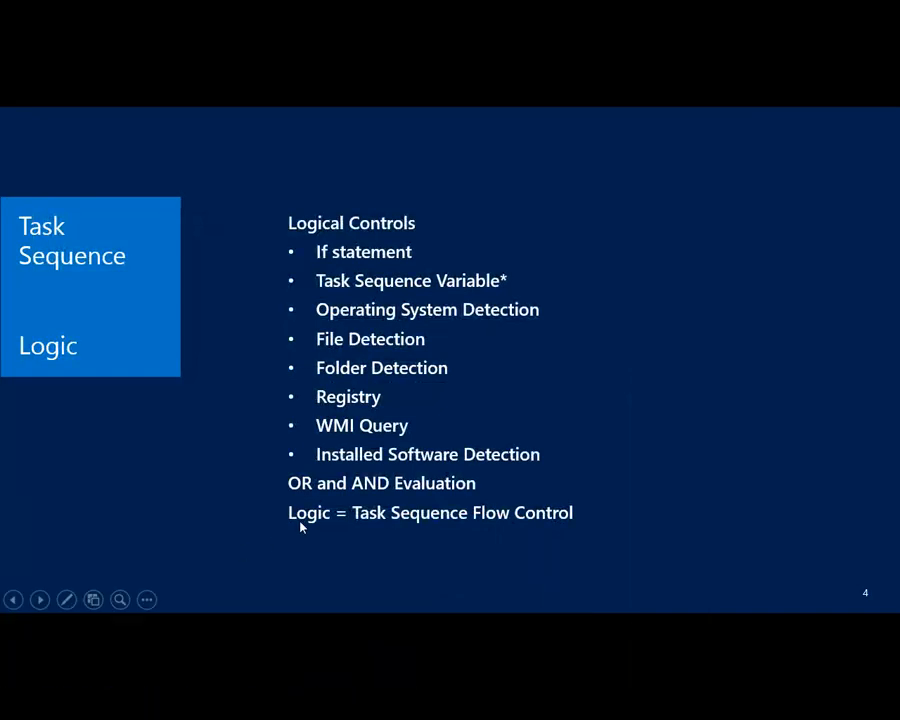
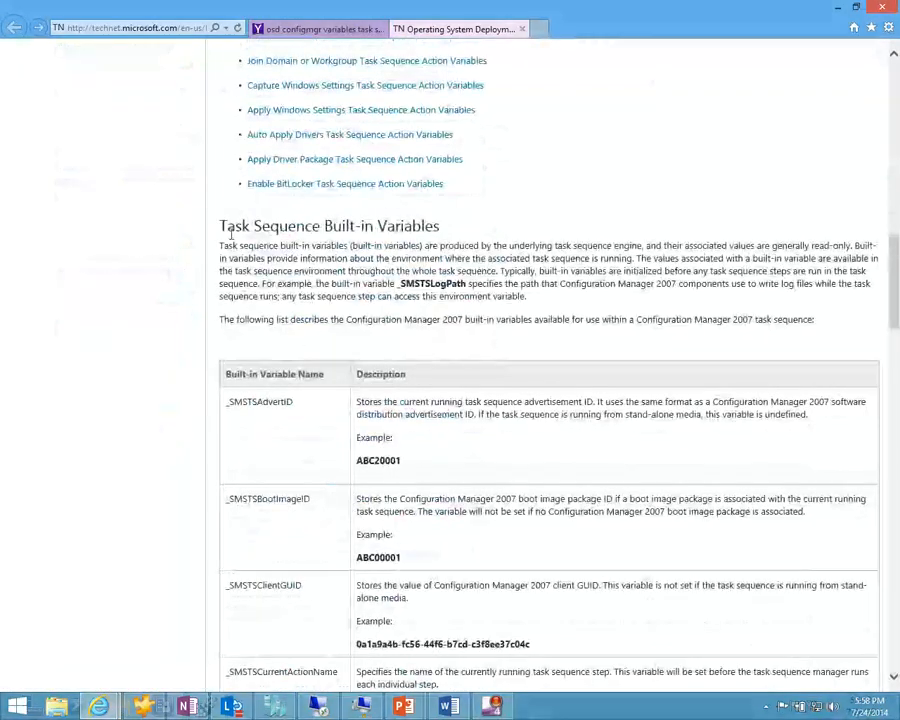
Step: Review the Task Sequence Built-in Variables table on the TechNet page, and close the browser with all its tabs
scroll(305, 280, "down", 3)
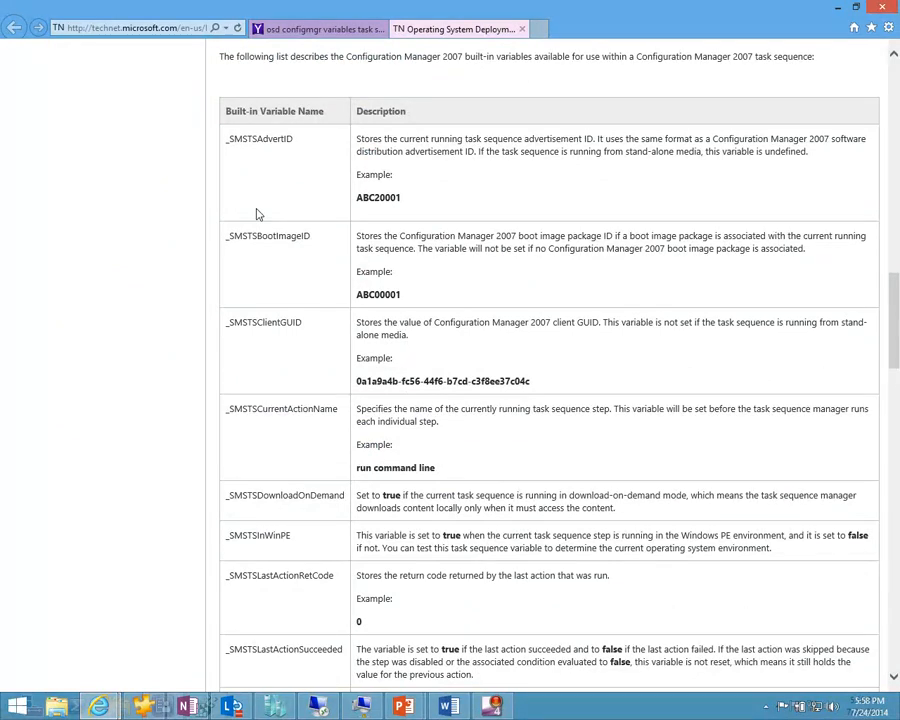
scroll(256, 214, "down", 15)
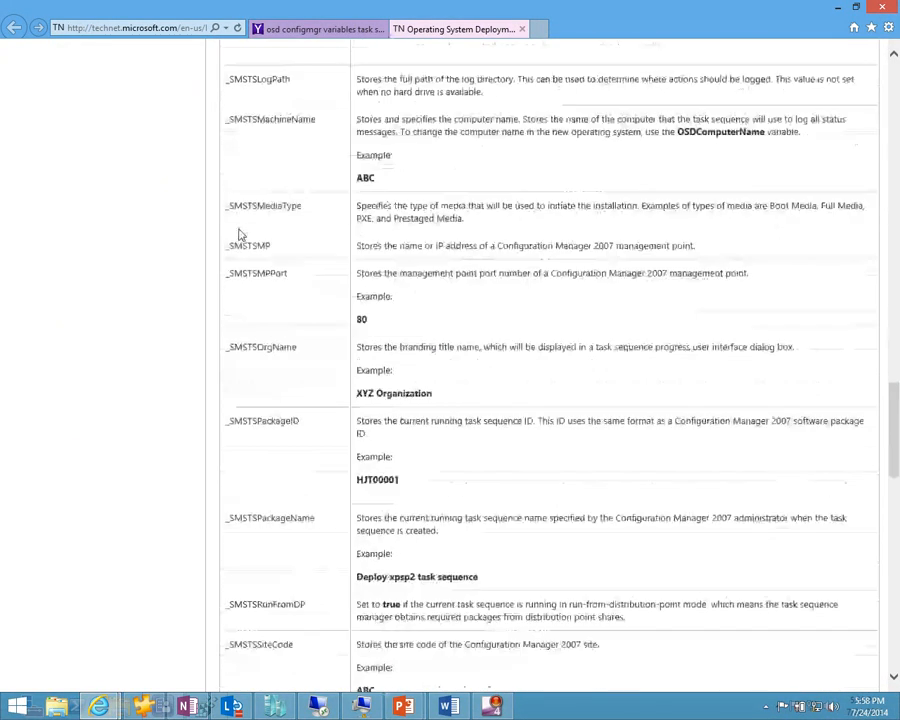
scroll(238, 234, "down", 5)
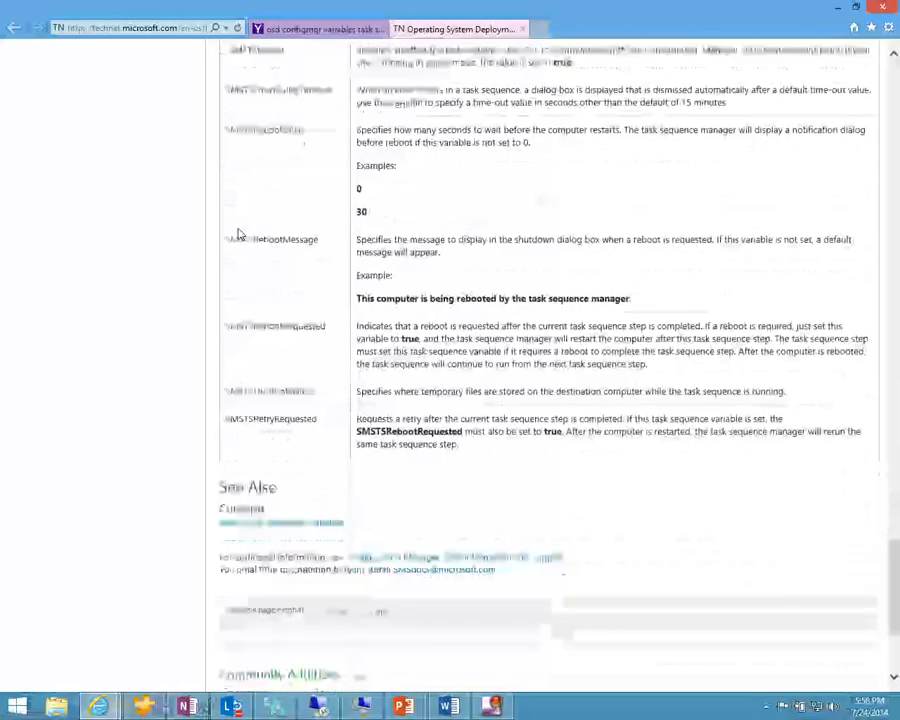
scroll(238, 234, "up", 7)
scroll(238, 234, "up", 3)
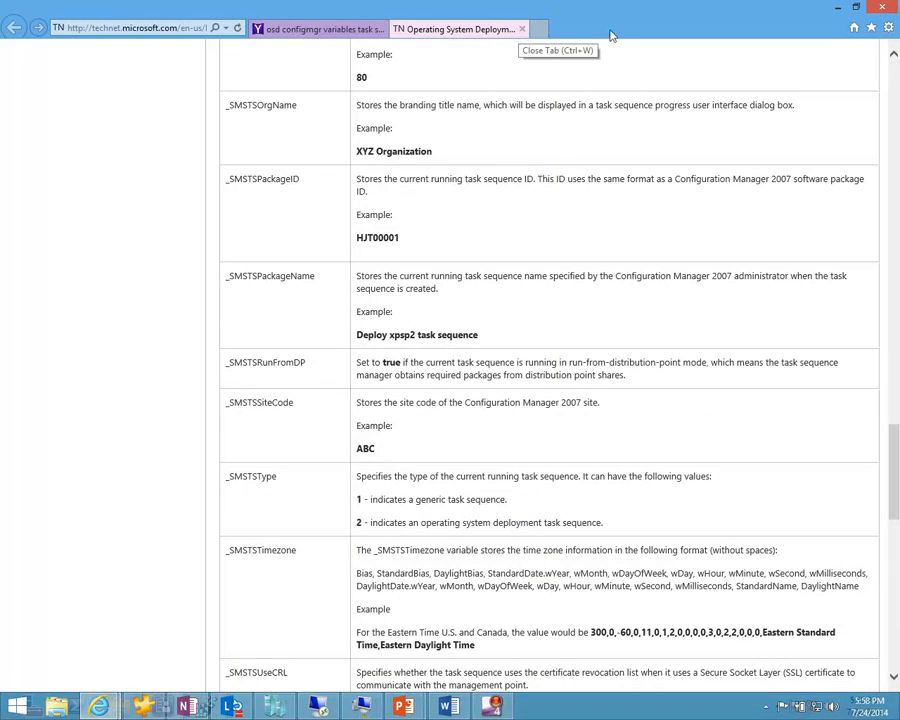
left_click(884, 8)
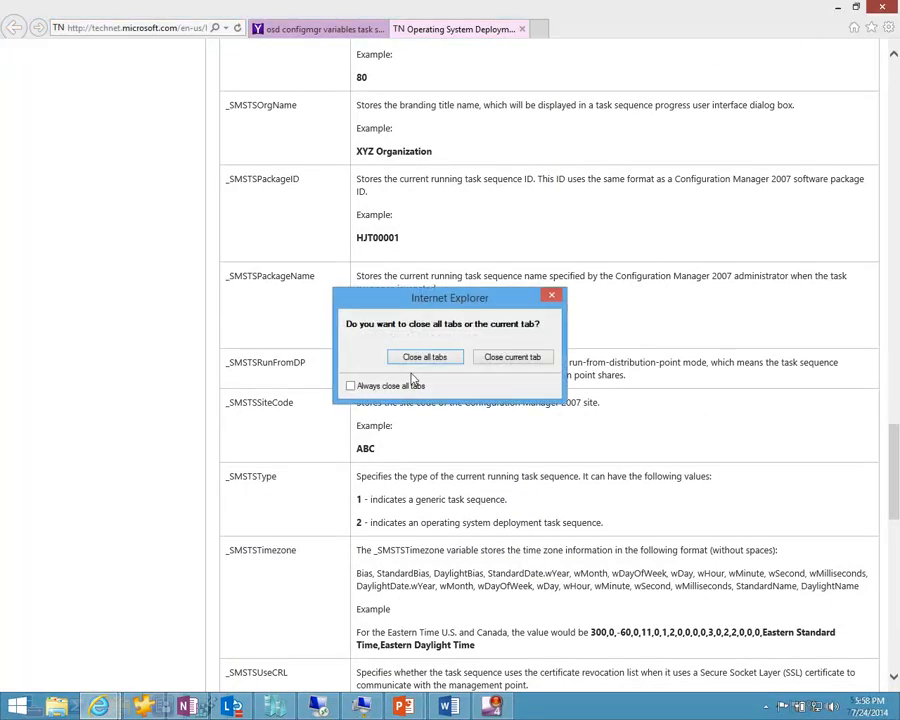
left_click(423, 361)
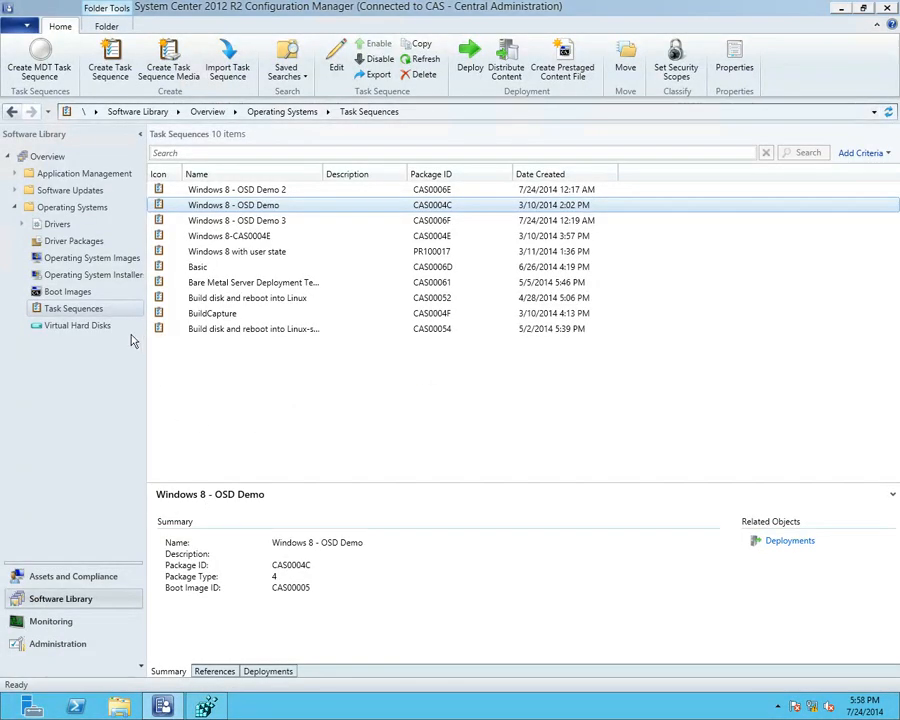
Step: Open the Windows 8 - OSD Demo task sequence for editing and add a Set Dynamic Variables step to Capture Files and Settings
right_click(234, 208)
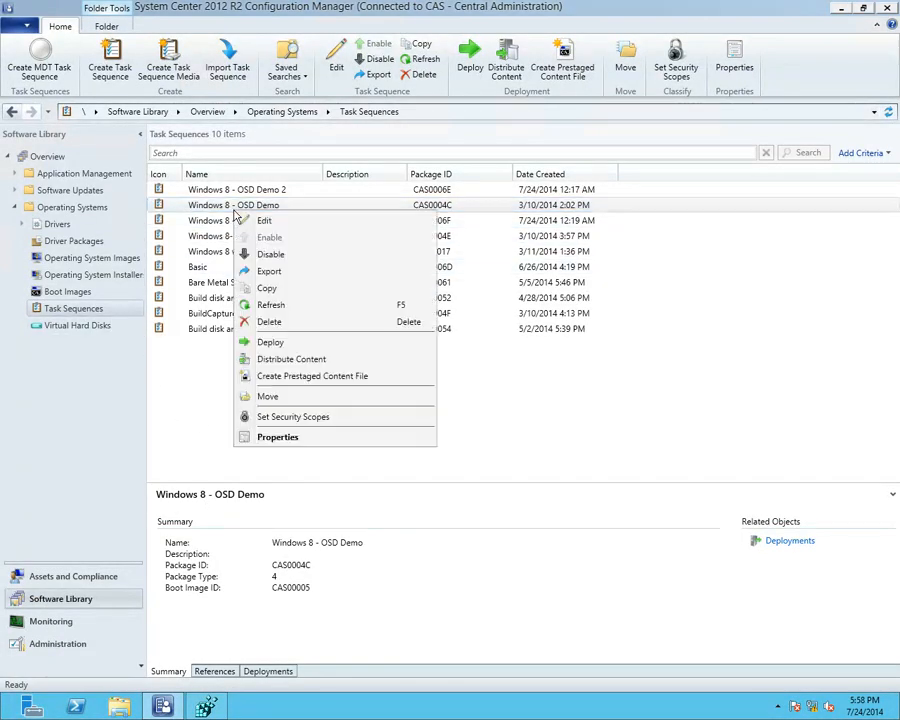
left_click(263, 221)
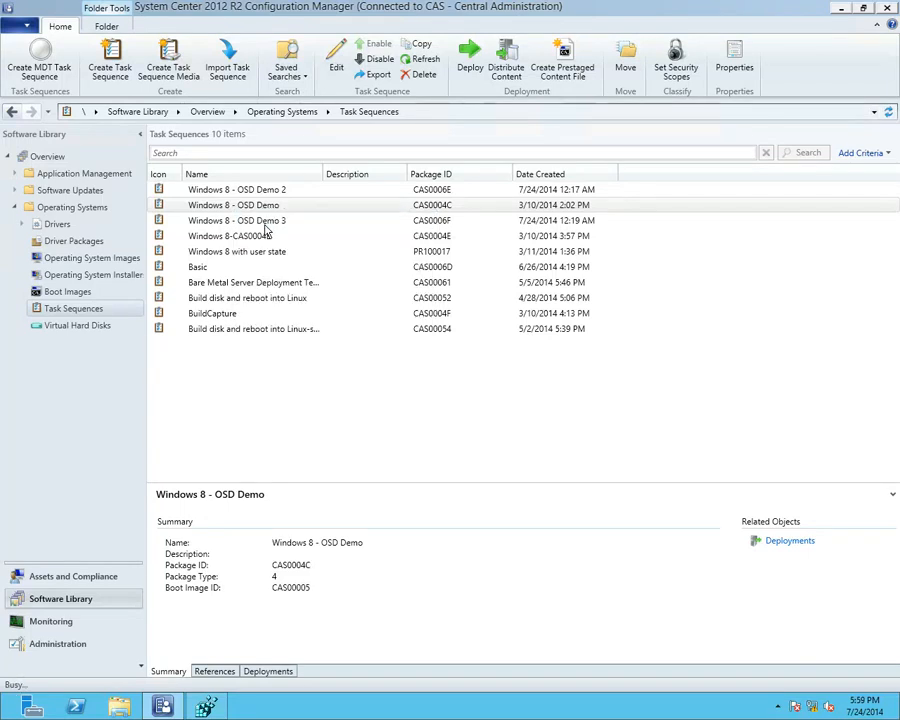
left_click(222, 150)
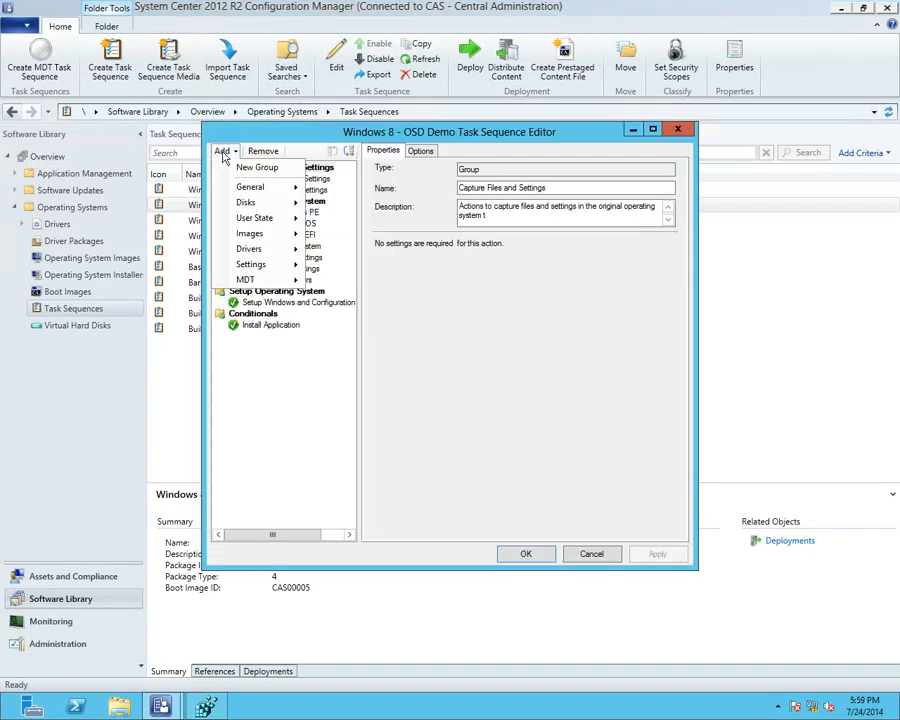
mouse_move(255, 188)
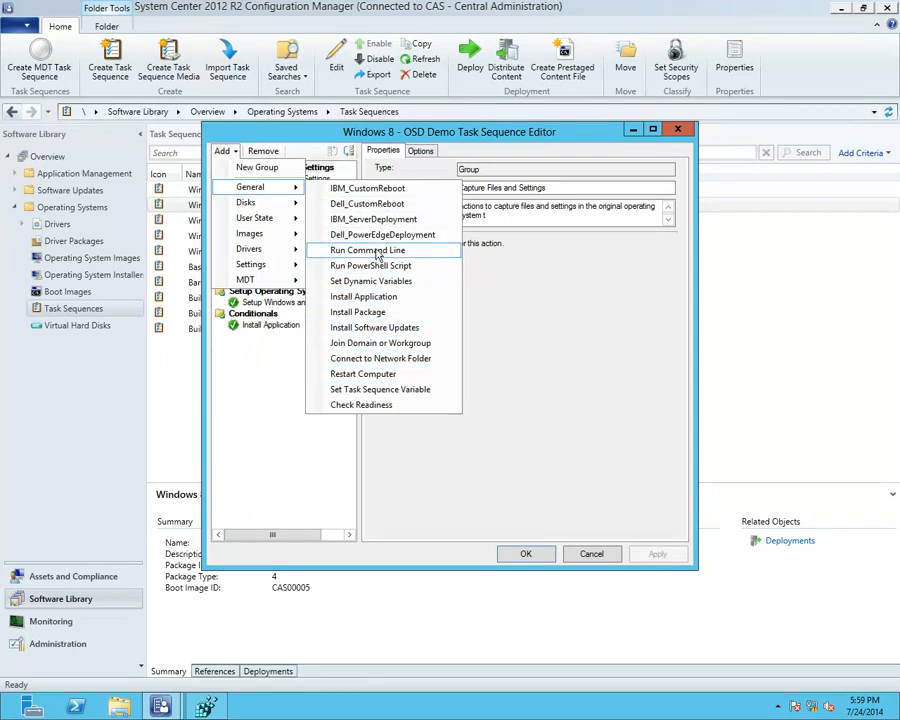
left_click(376, 281)
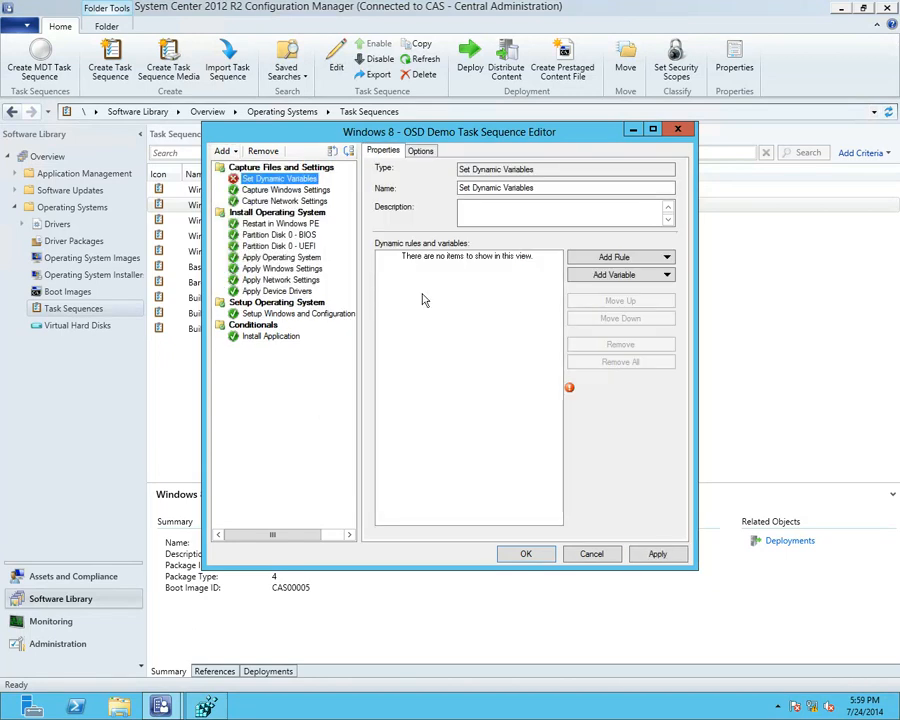
Step: Examine the rule and variable types offered for the Set Dynamic Variables step, and exit the editor without saving
left_click(647, 262)
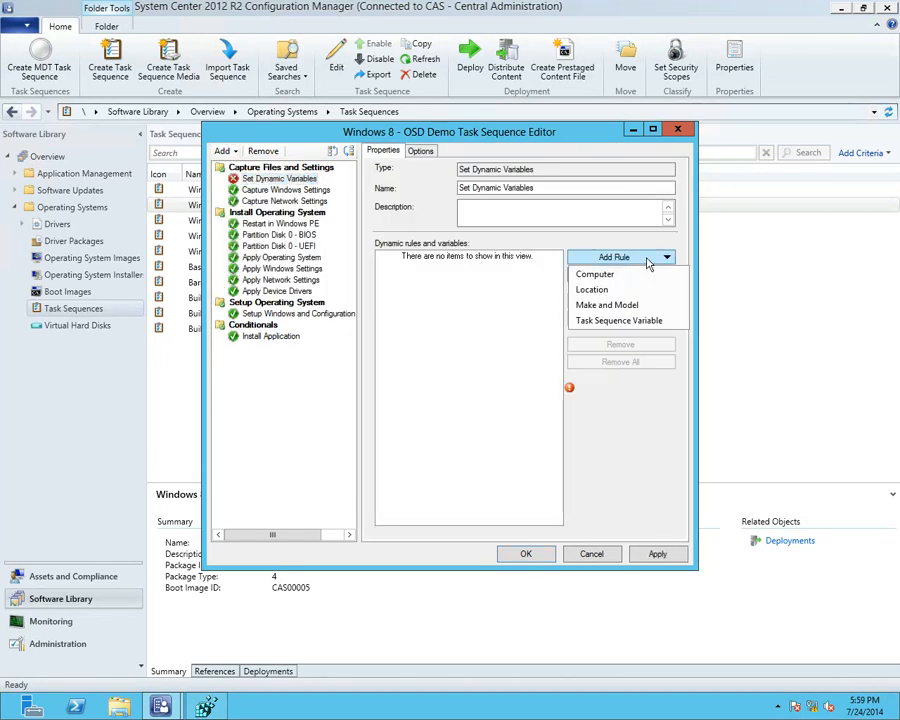
left_click(600, 320)
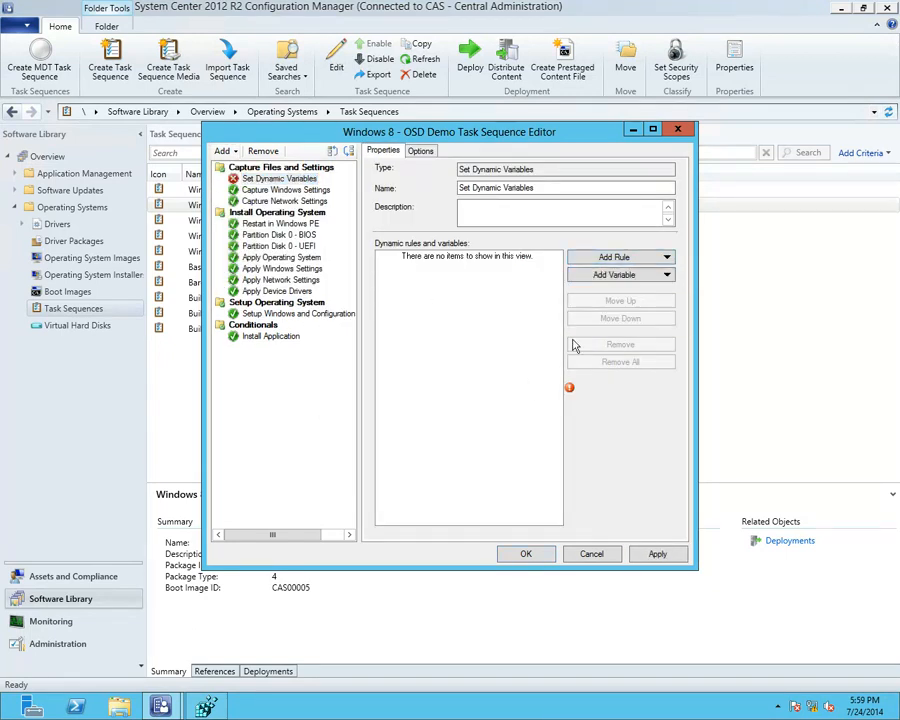
left_click(597, 280)
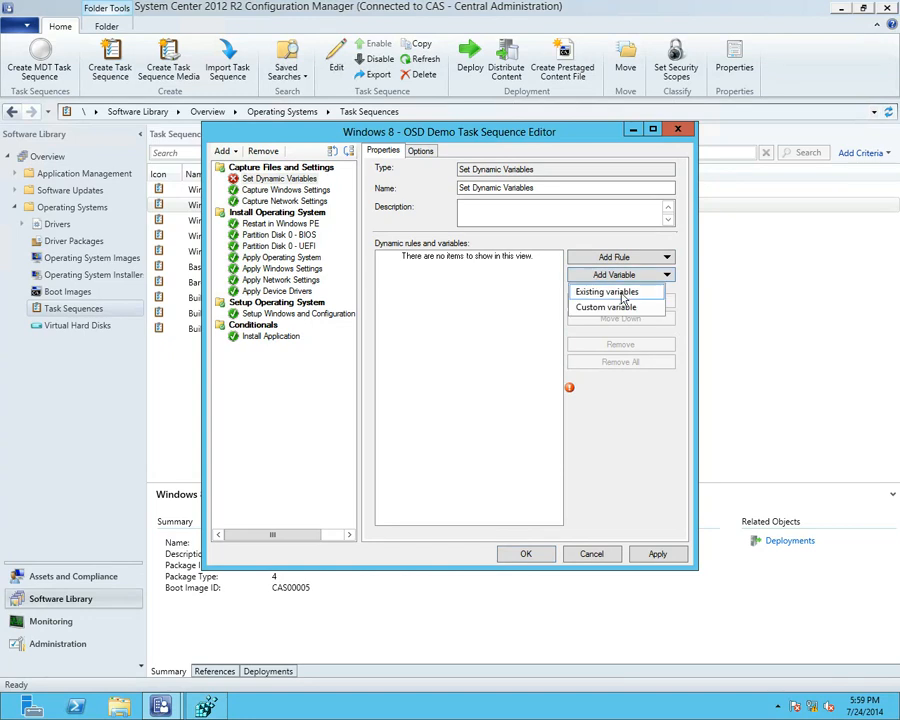
left_click(476, 384)
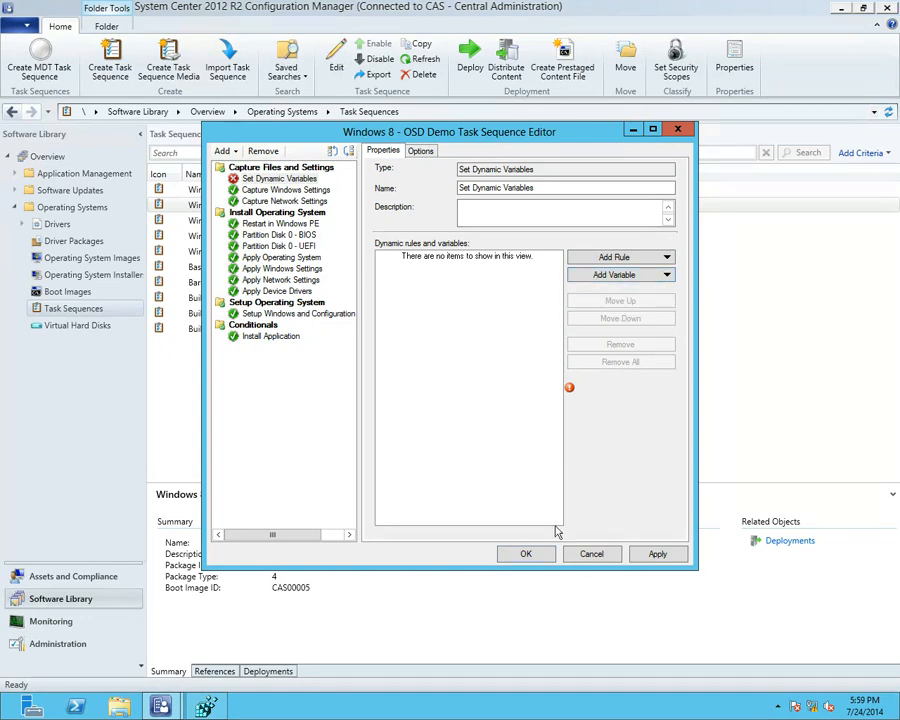
left_click(587, 561)
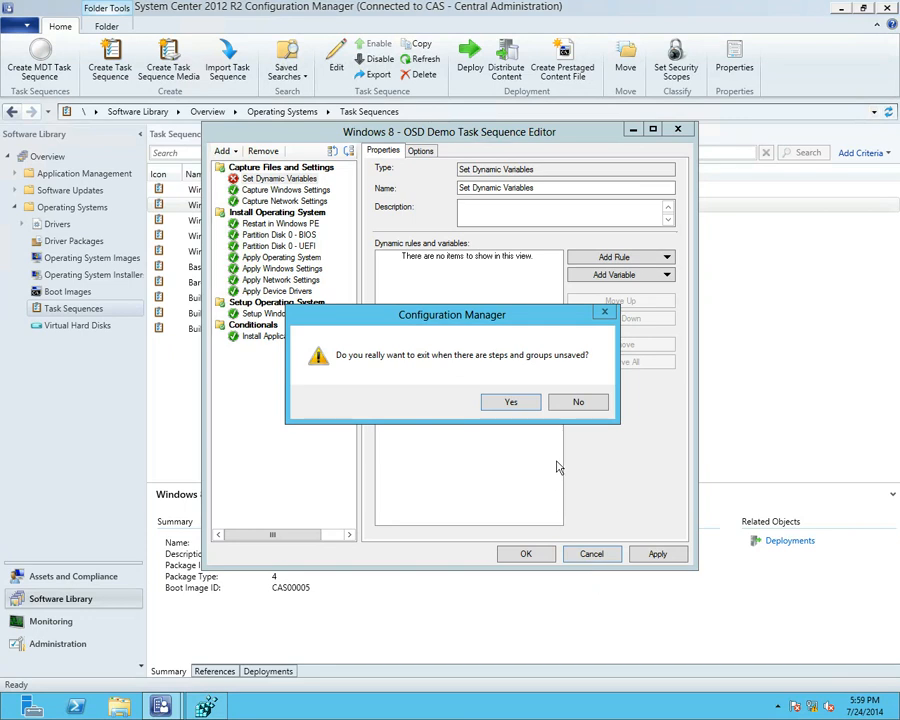
left_click(511, 403)
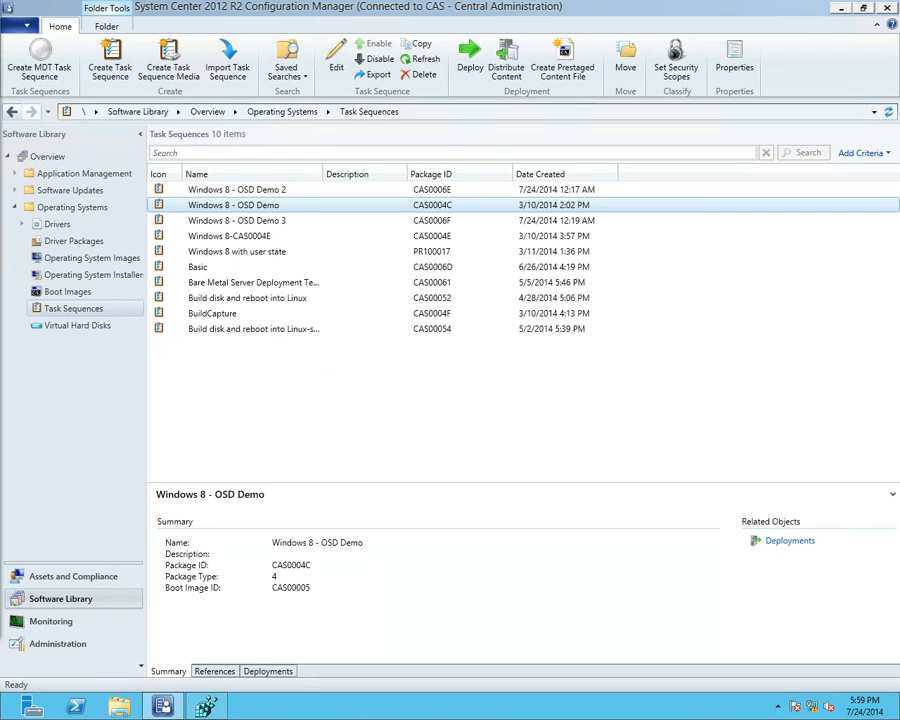
Step: Start creating new task sequence media as Bootable media and choose its media management option
left_click(210, 413)
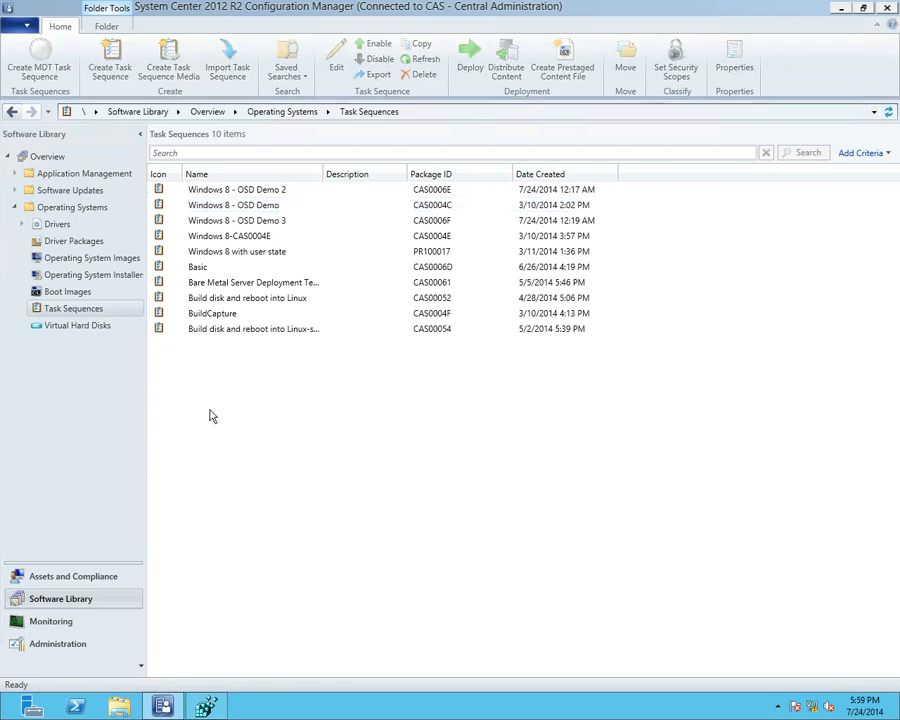
right_click(80, 312)
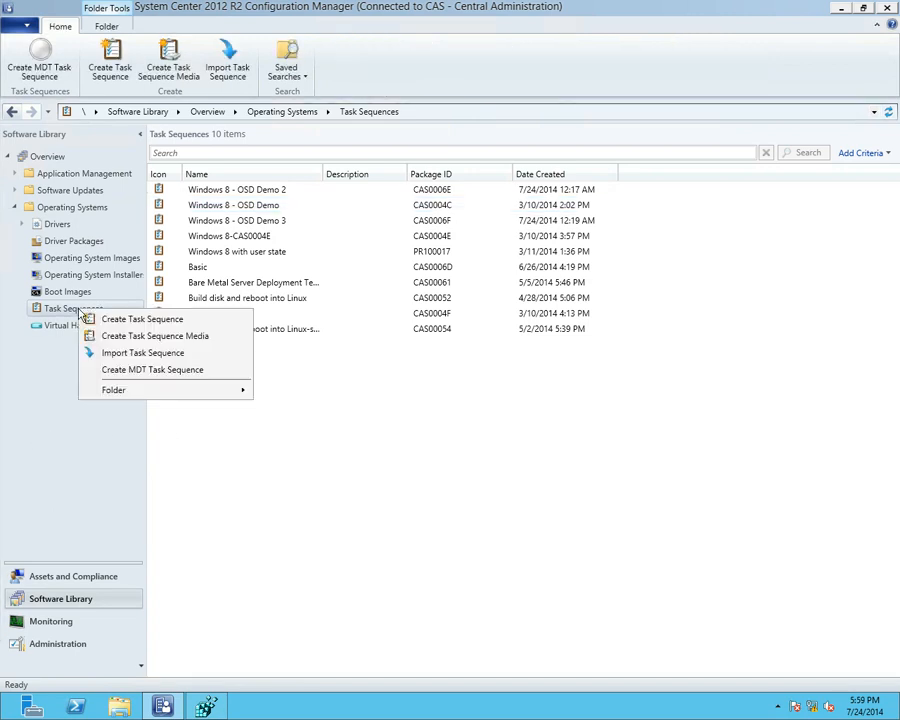
left_click(133, 336)
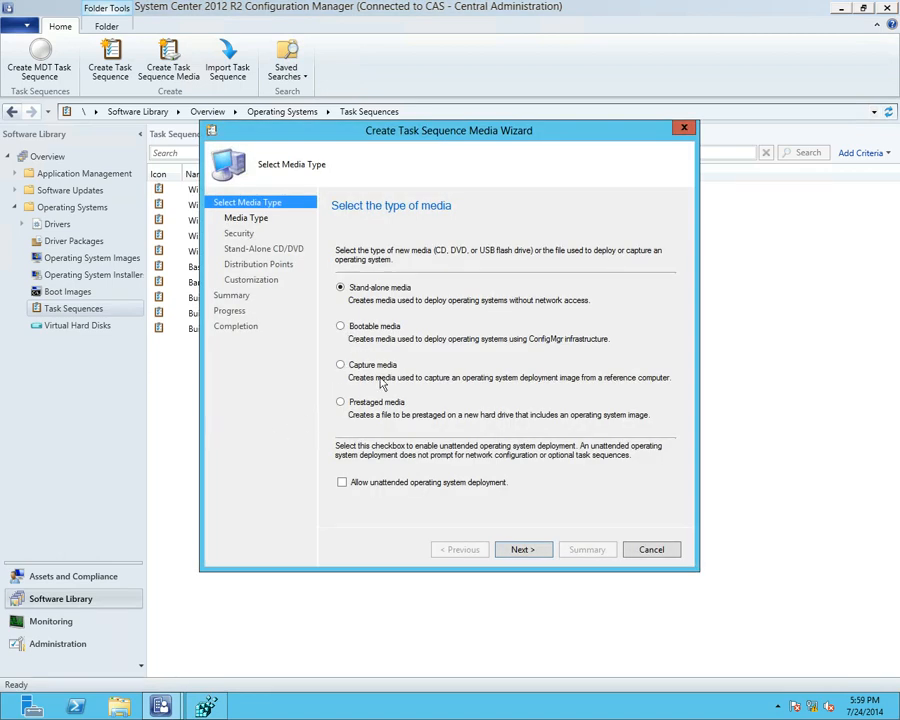
left_click(341, 328)
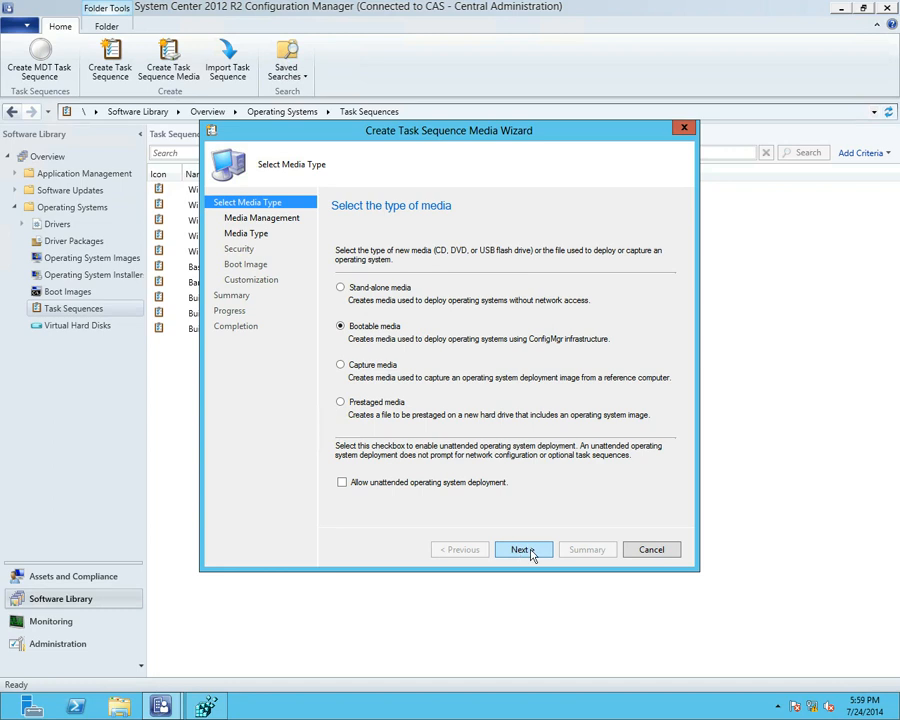
left_click(530, 555)
left_click(373, 358)
left_click(522, 549)
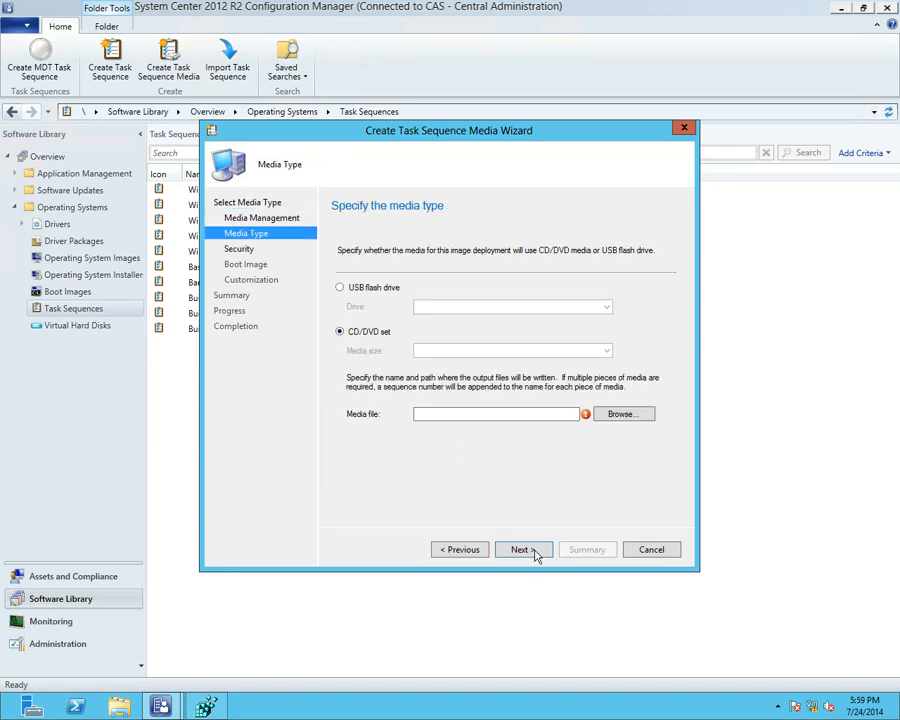
Step: Set the CD/DVD media file to c:\t.iso and turn off password protection for the media
left_click(434, 418)
type("c:\t.iso")
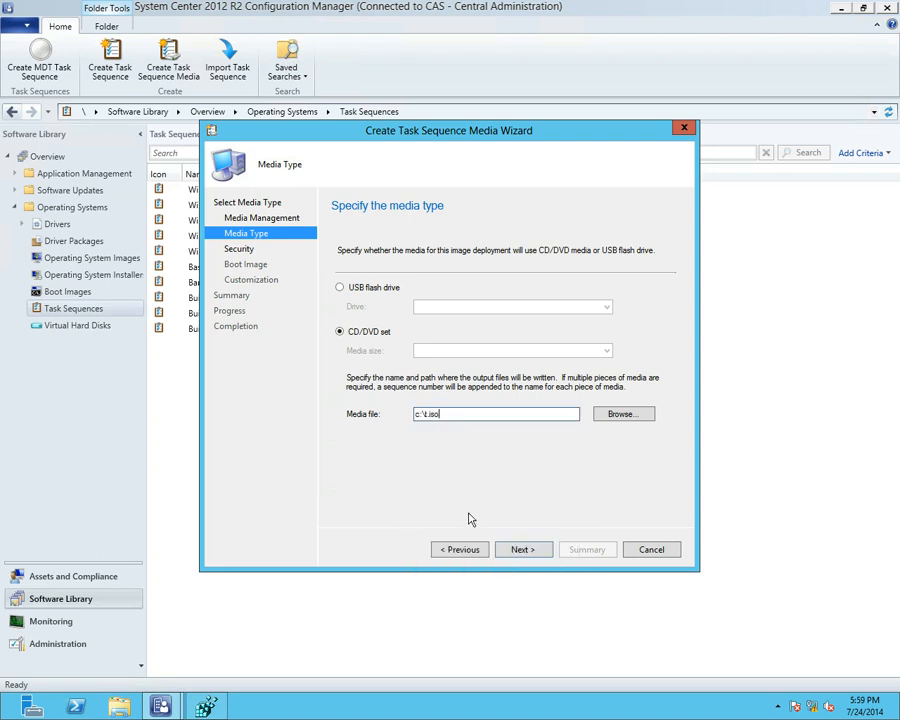
left_click(506, 551)
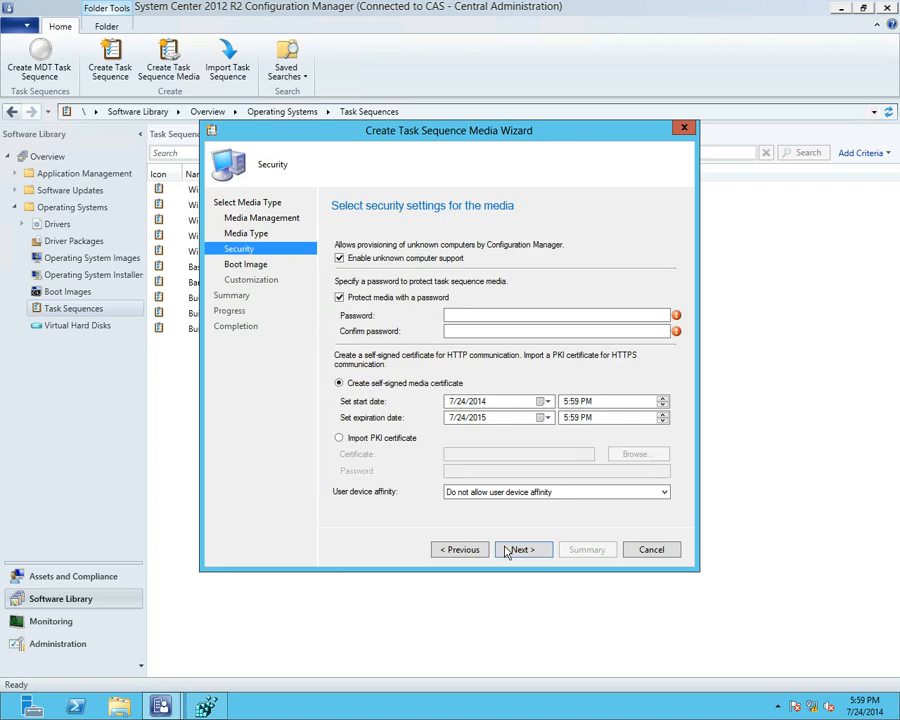
left_click(339, 297)
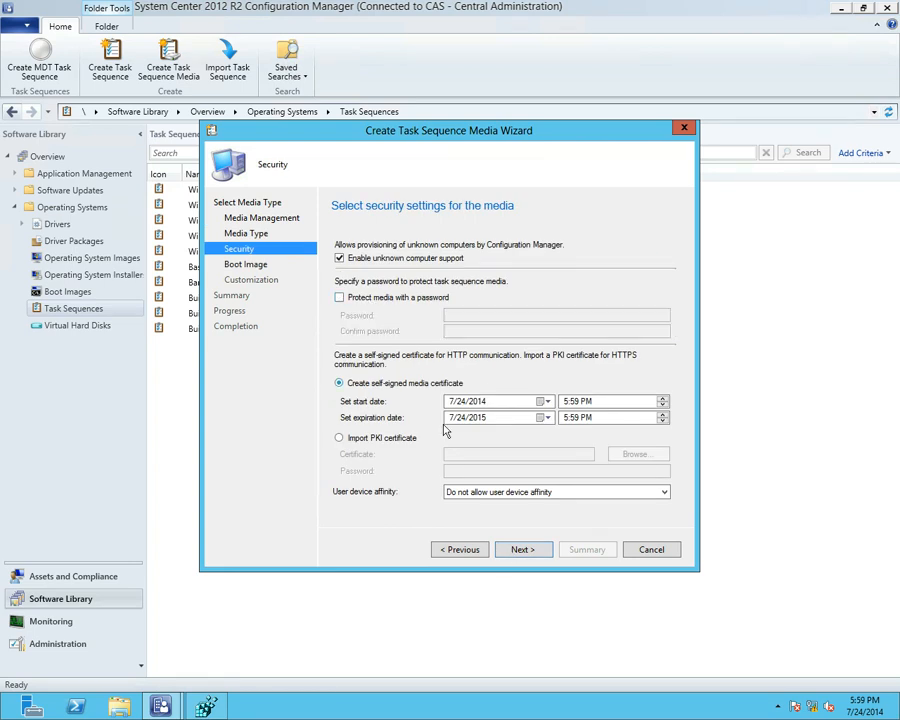
left_click(528, 549)
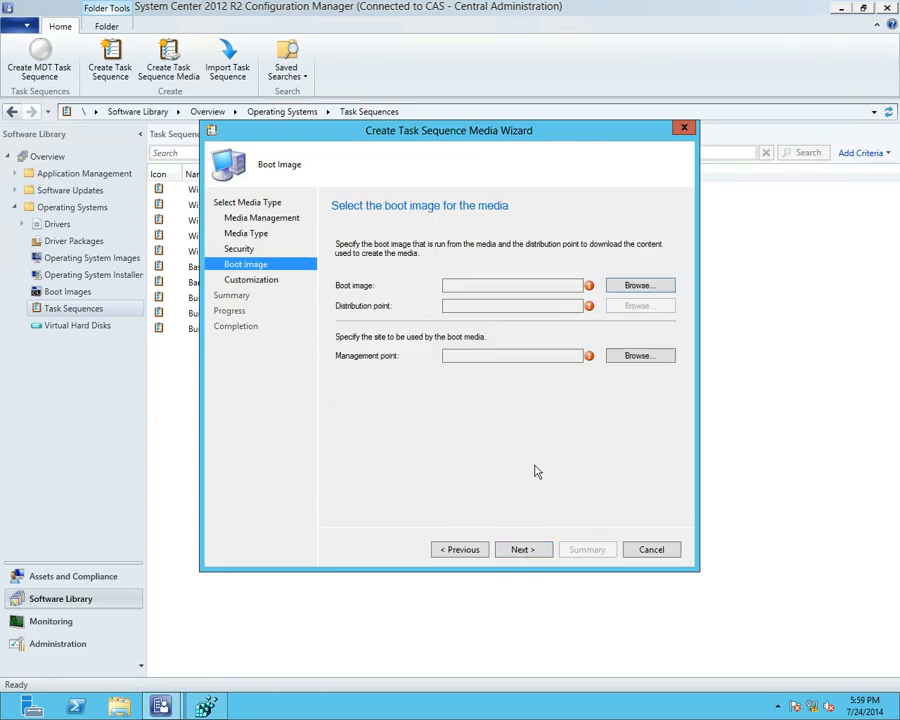
Step: Select the x86 boot image, version 6.3.9600.16384, and CM12PRISQL.TAILSPINTOYS.COM as the distribution point for the media
left_click(629, 289)
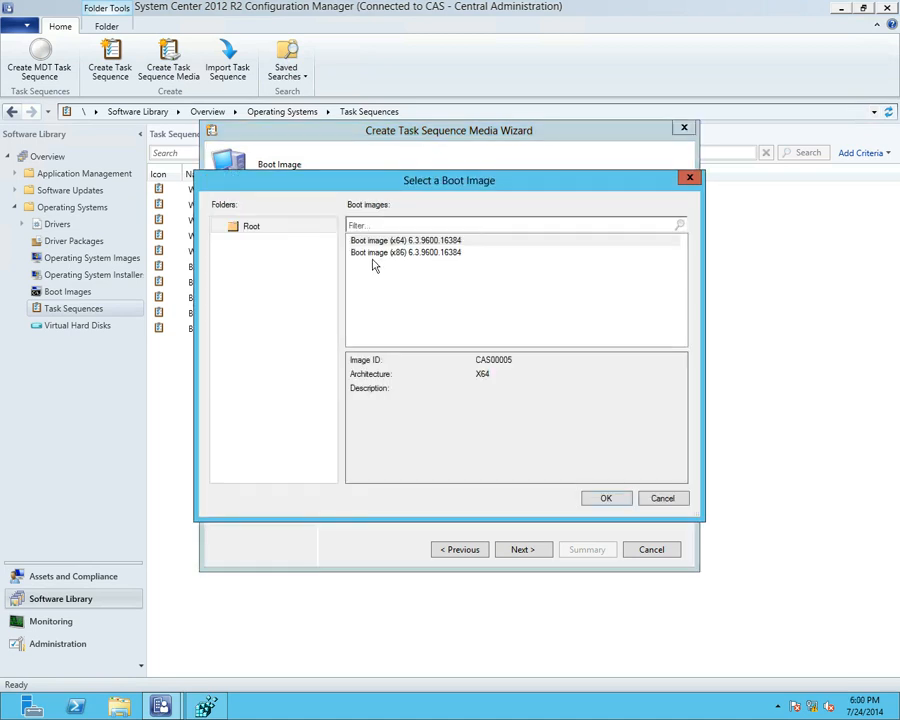
left_click(378, 253)
left_click(607, 498)
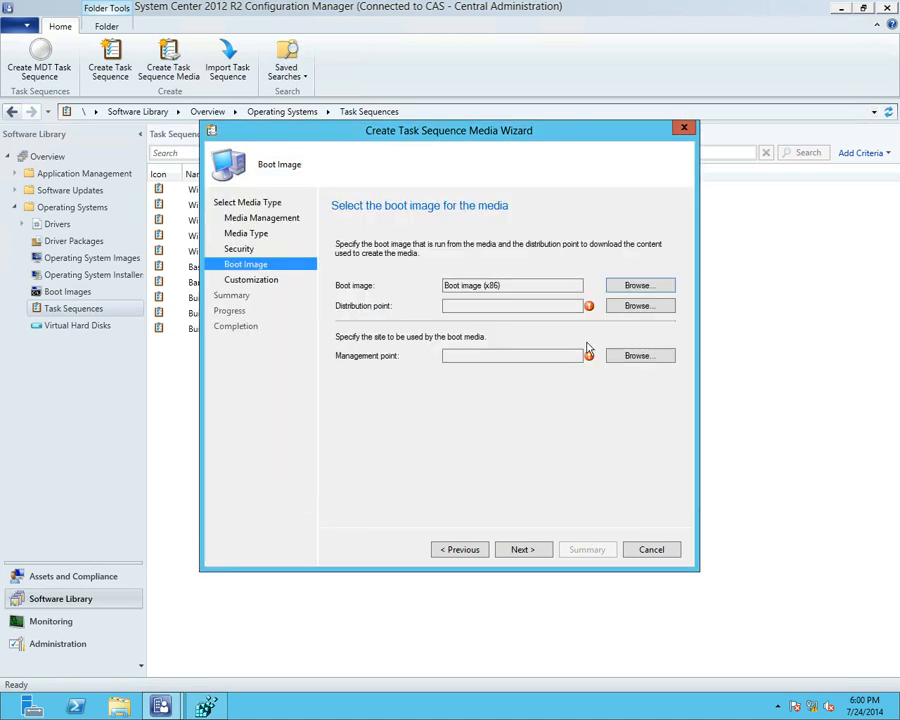
left_click(612, 310)
left_click(458, 316)
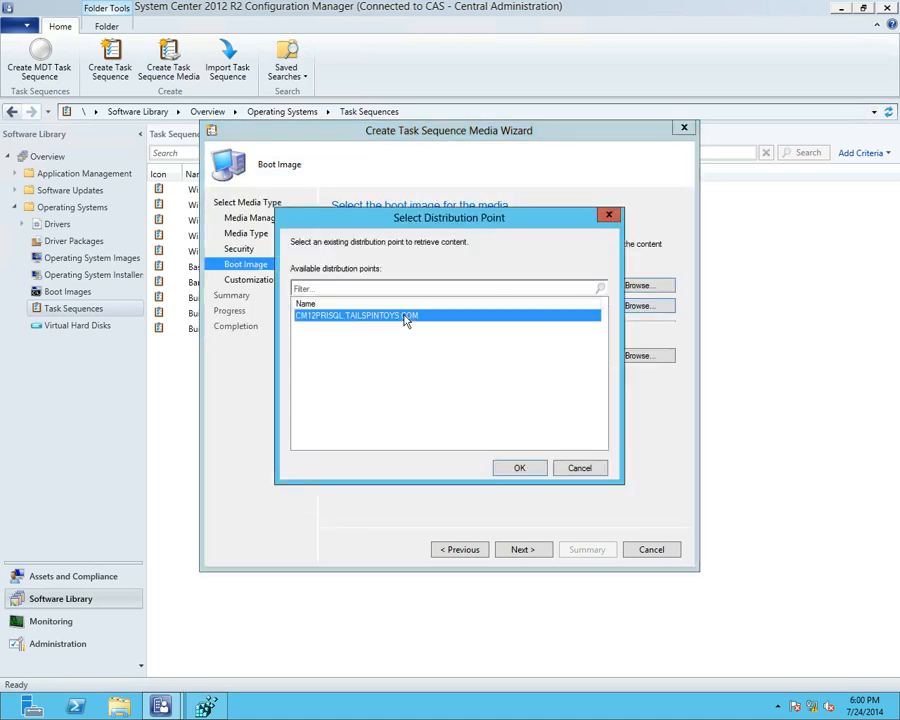
left_click(521, 470)
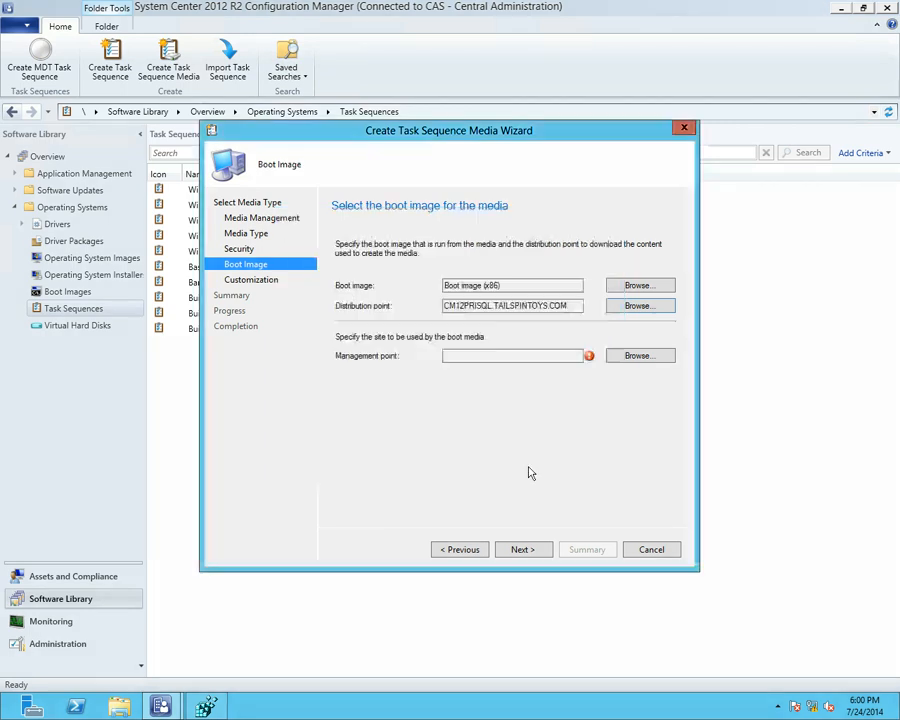
Step: Choose cm12prisql.tailspintoys.com with site code PR1 as the boot media's management point, and proceed to the media customization page
left_click(614, 357)
left_click(384, 320)
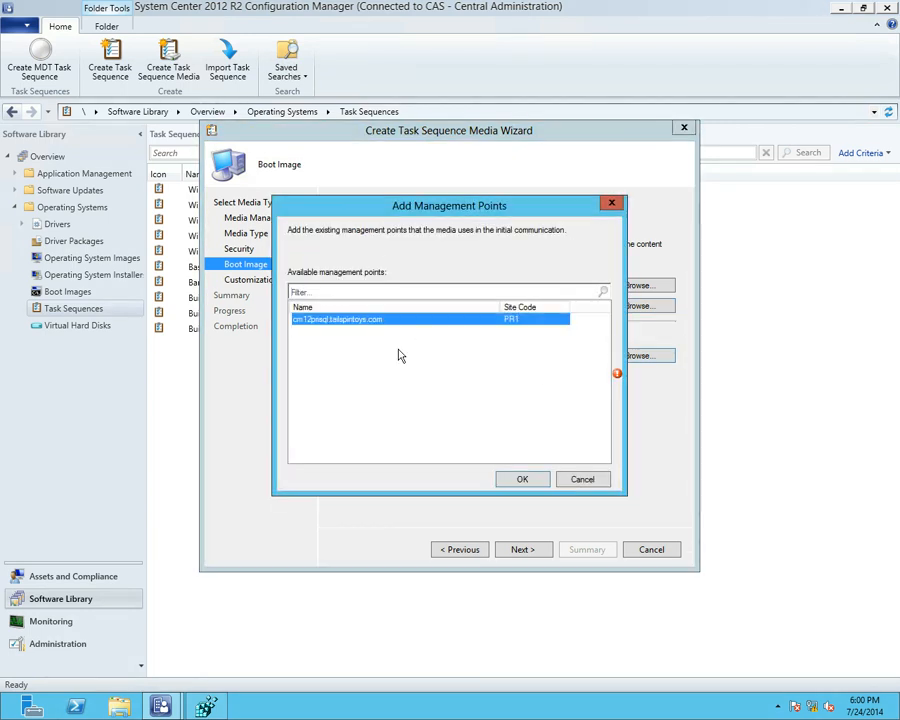
left_click(520, 481)
left_click(520, 548)
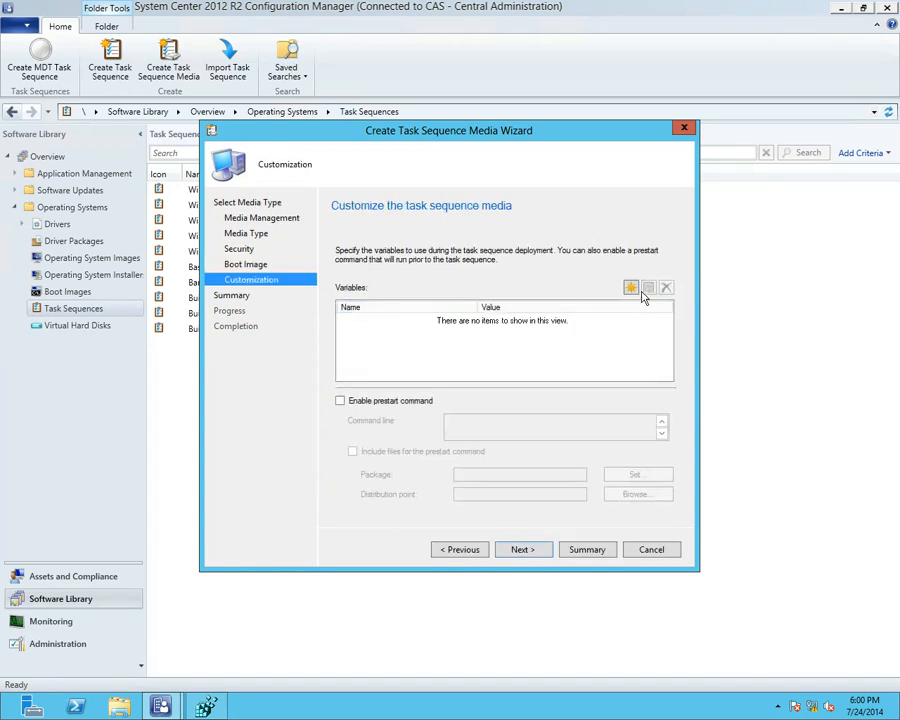
Step: Examine the new variable form for the task sequence media, and cancel the media wizard without creating anything
left_click(632, 290)
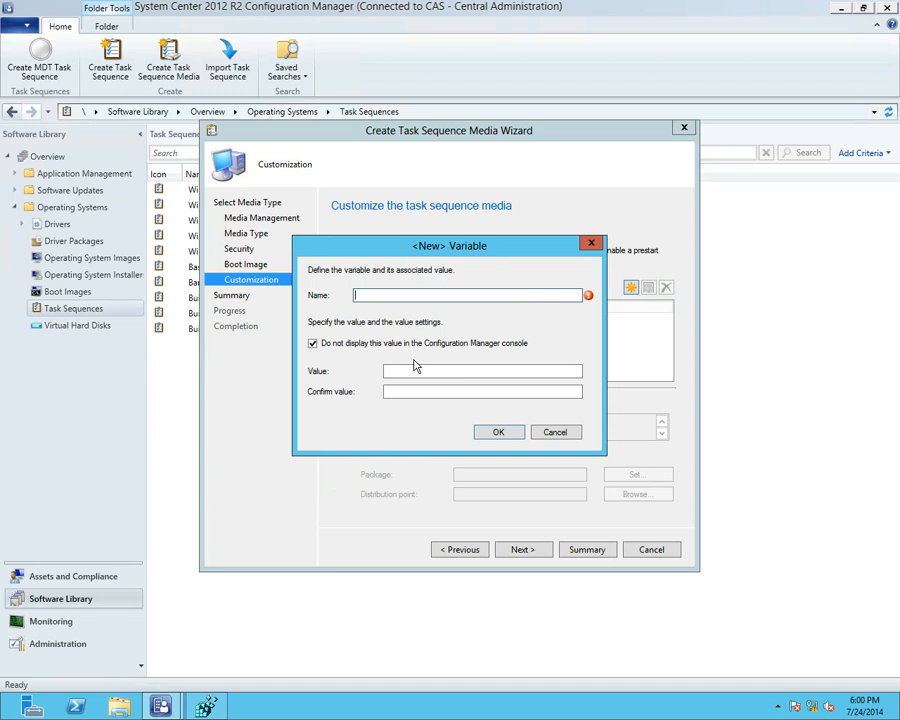
left_click(538, 430)
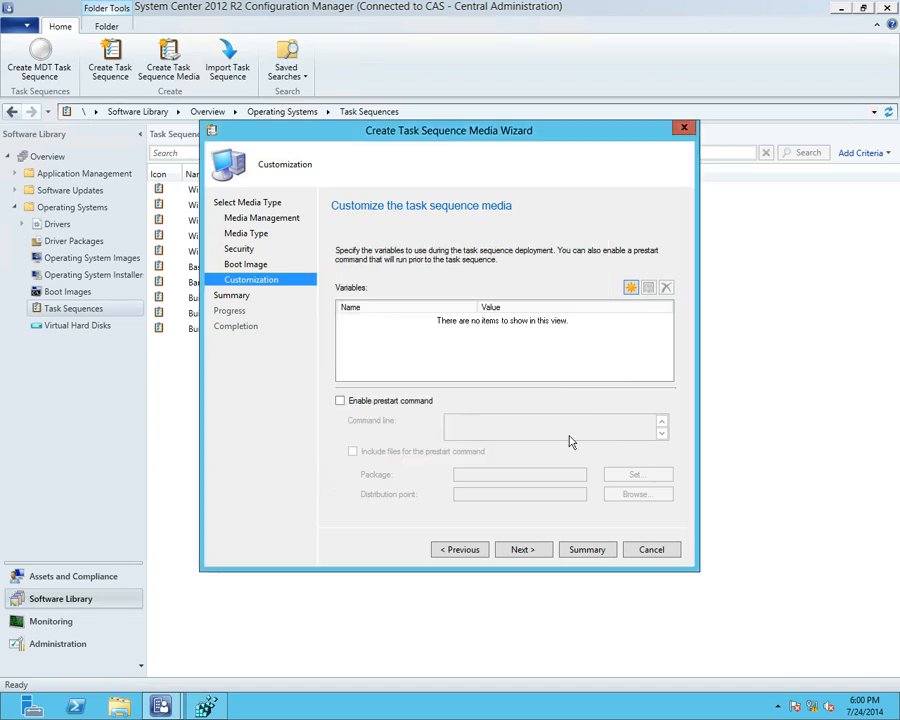
left_click(661, 550)
left_click(496, 406)
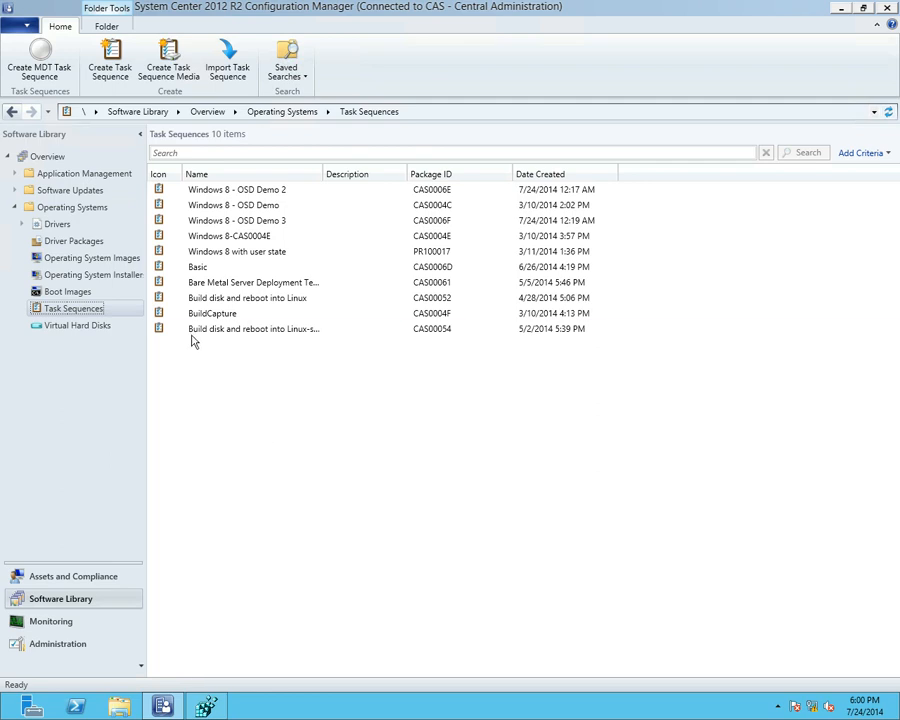
Step: Add a Set Task Sequence Variable step to the Windows 8 - OSD Demo task sequence, and exit the editor without saving
right_click(251, 206)
left_click(284, 222)
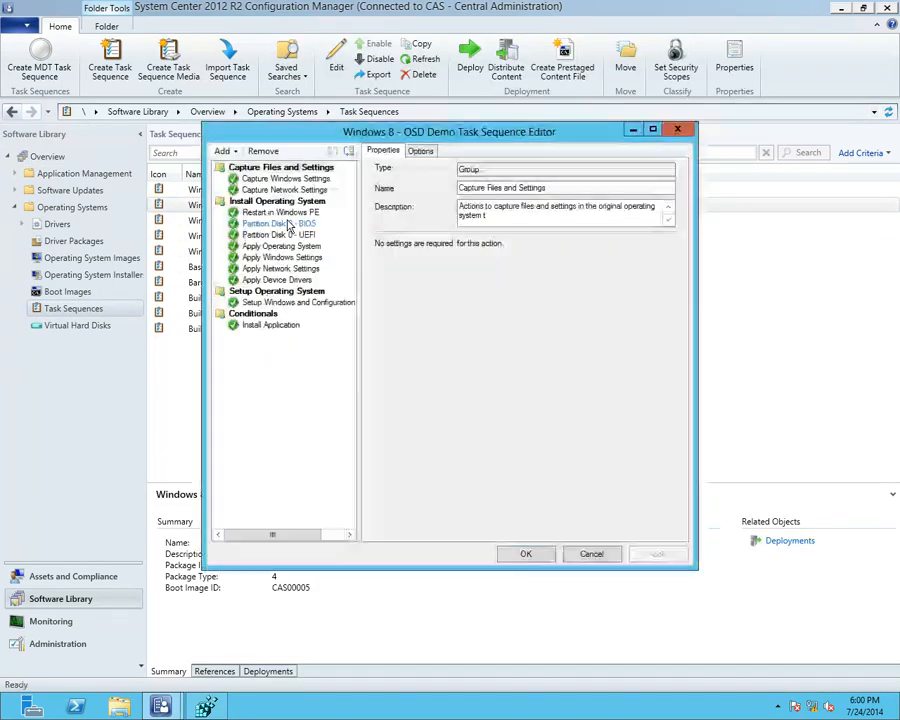
left_click(230, 151)
mouse_move(262, 190)
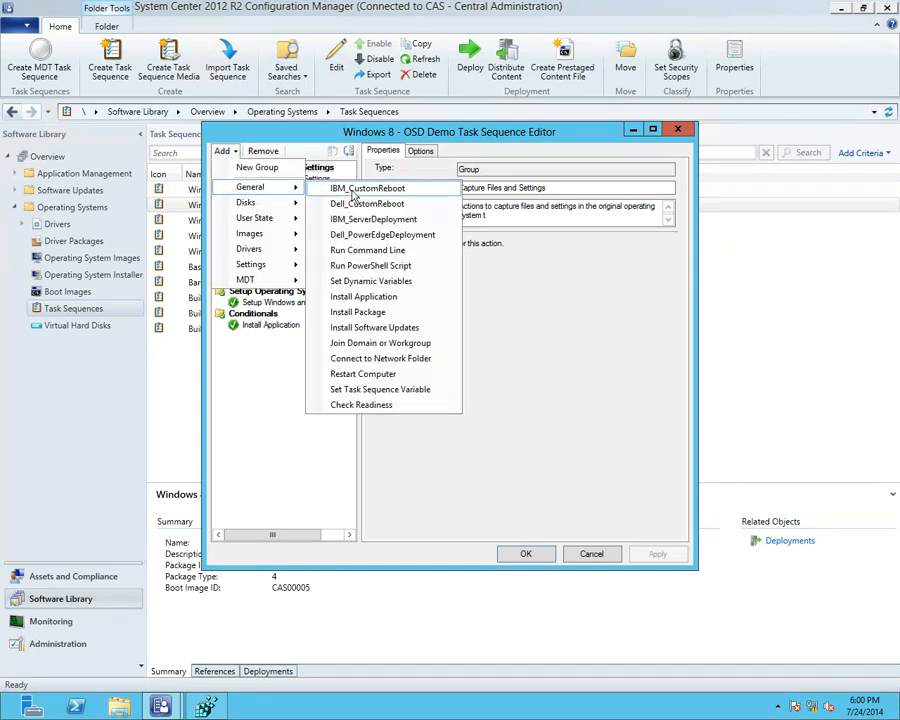
left_click(391, 390)
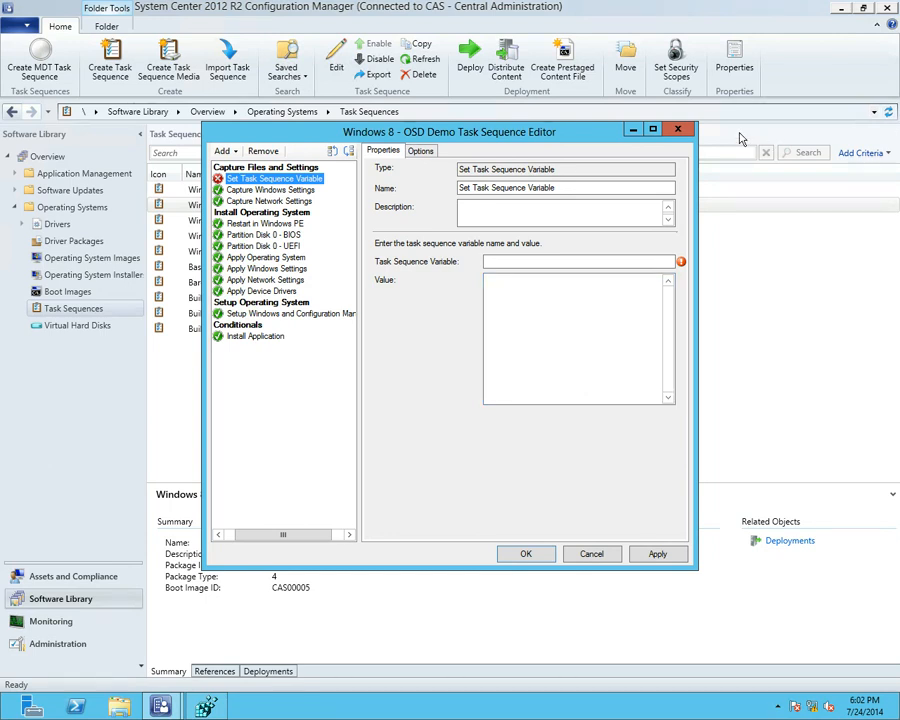
left_click(678, 131)
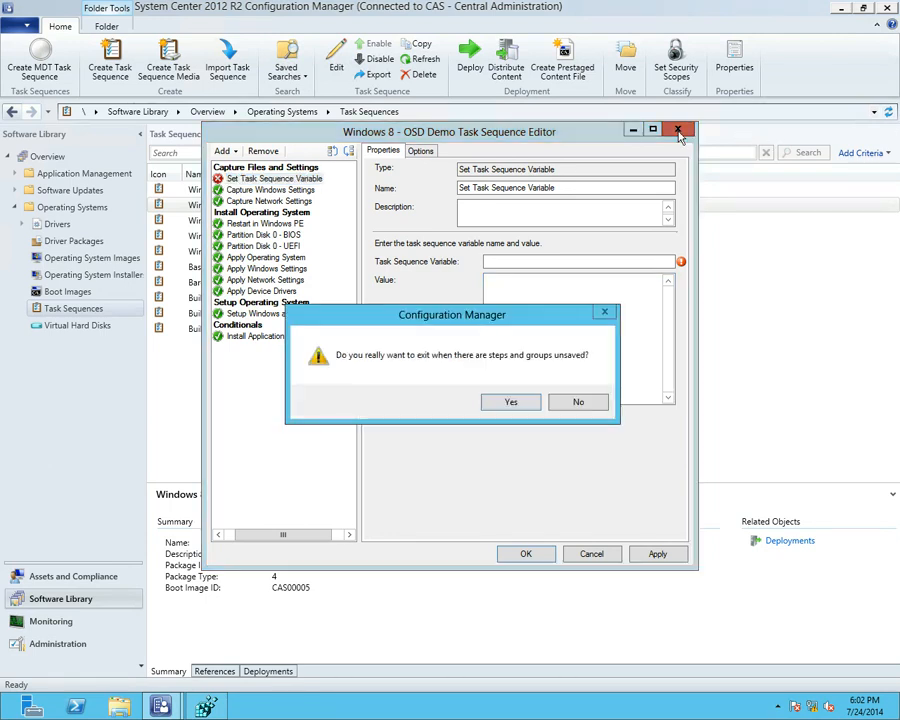
left_click(511, 402)
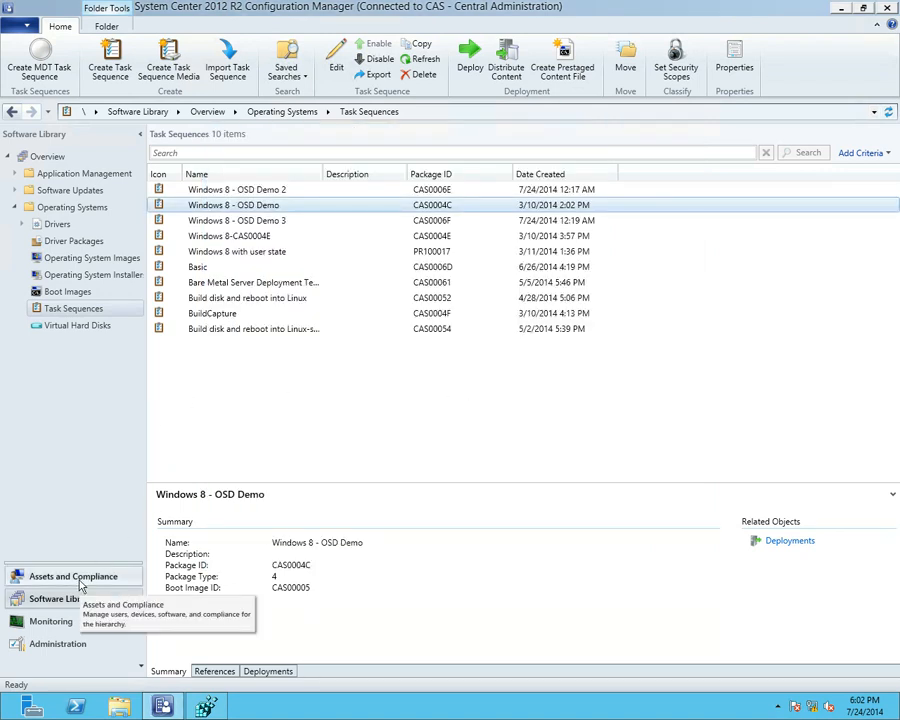
Step: Review the conditions on the Conditionals group of the Windows 8 - OSD Demo task sequence, and close the editor without changes
right_click(255, 207)
left_click(286, 215)
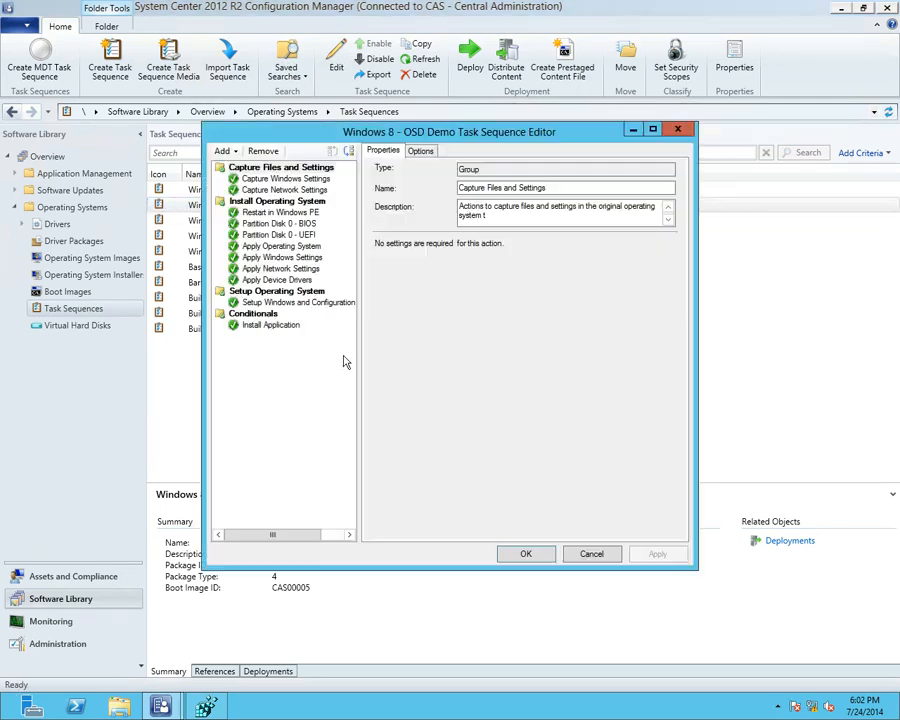
left_click(256, 314)
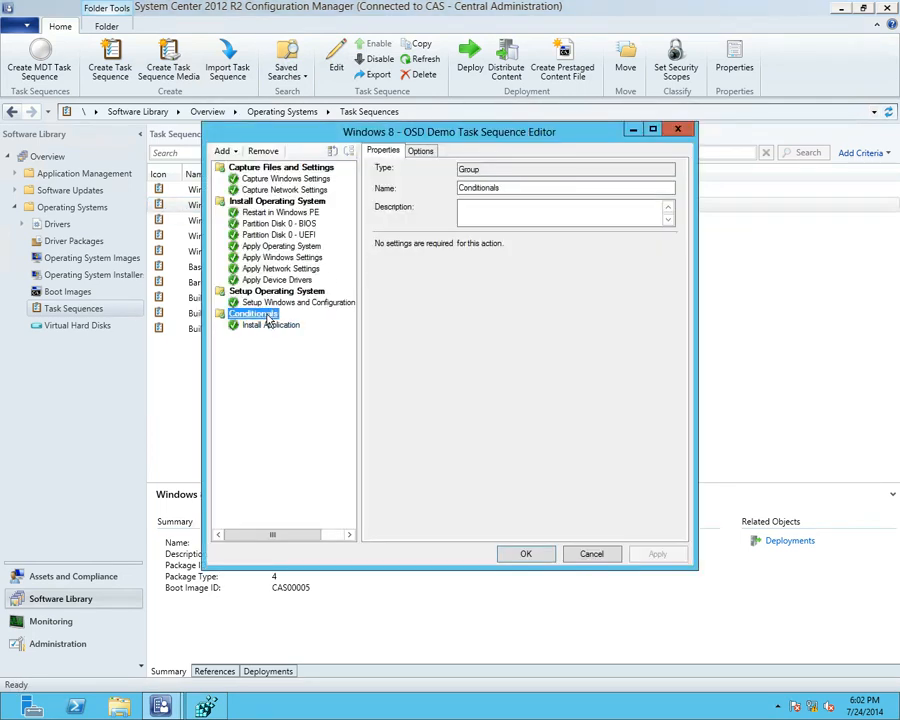
left_click(420, 151)
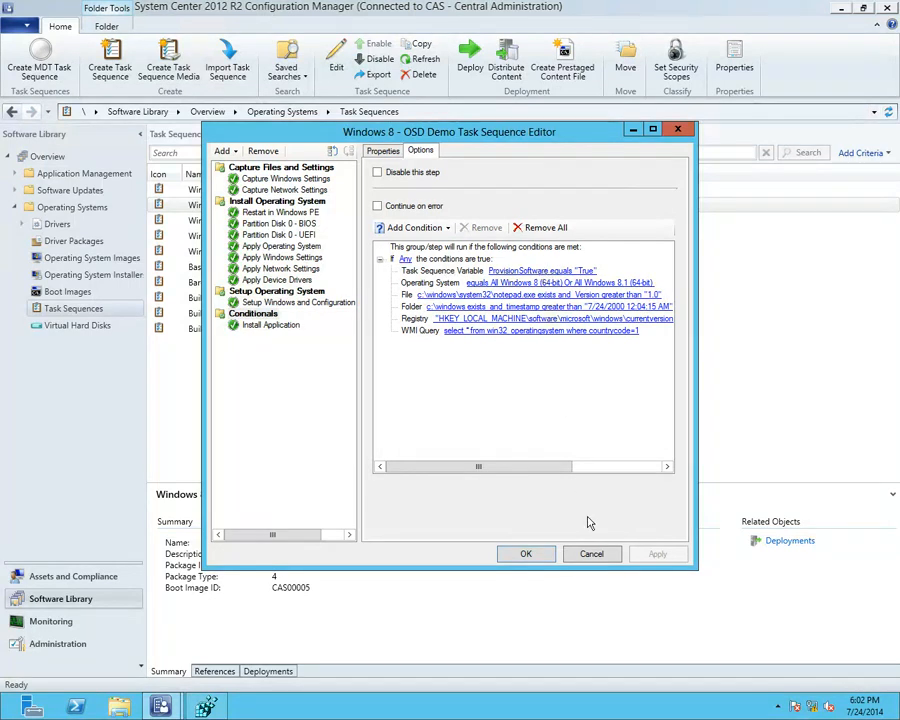
left_click(591, 554)
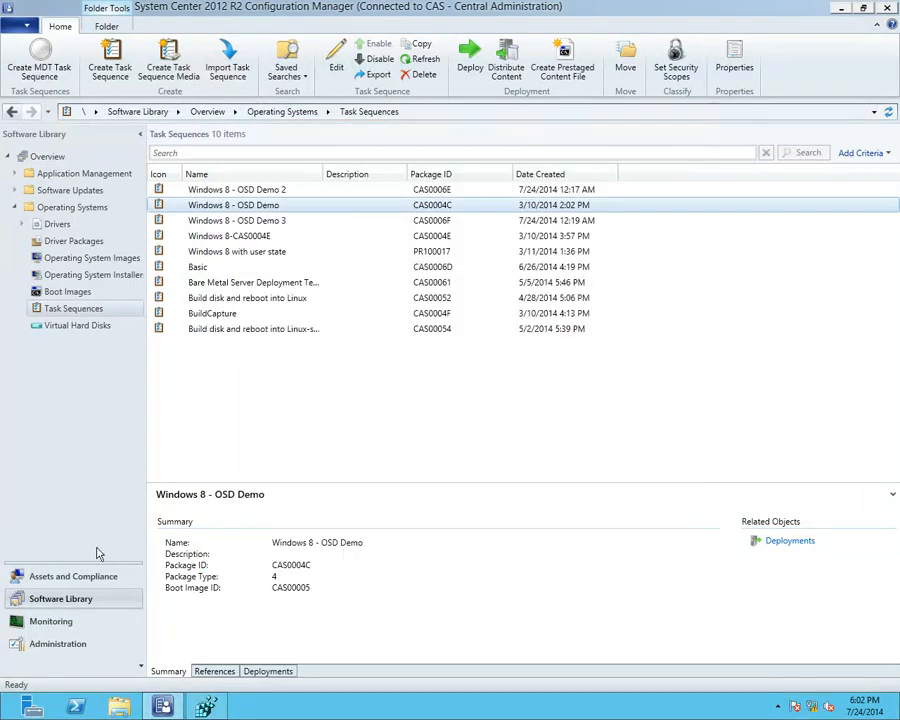
Step: Examine the collection variables in the properties of the Windows 8 - OSD Demo device collection, and close them without changes
left_click(42, 577)
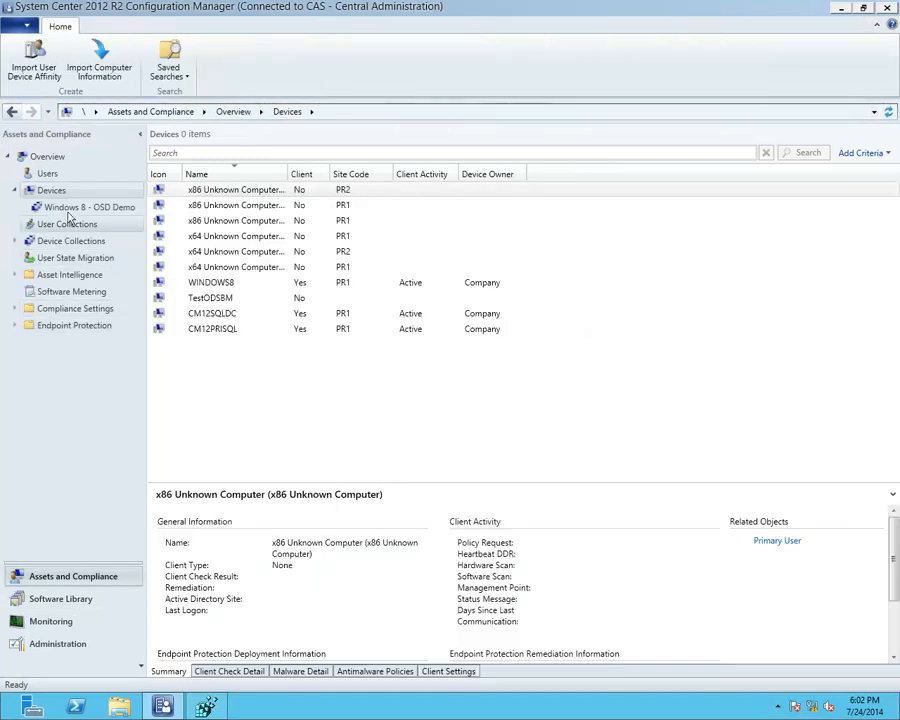
left_click(70, 242)
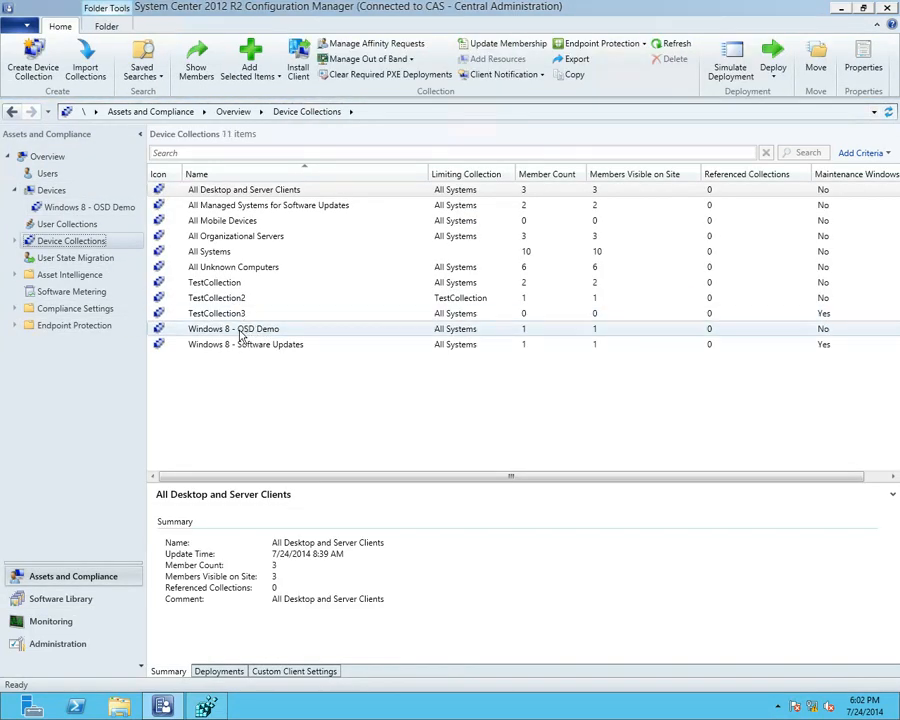
left_click(240, 336)
right_click(241, 336)
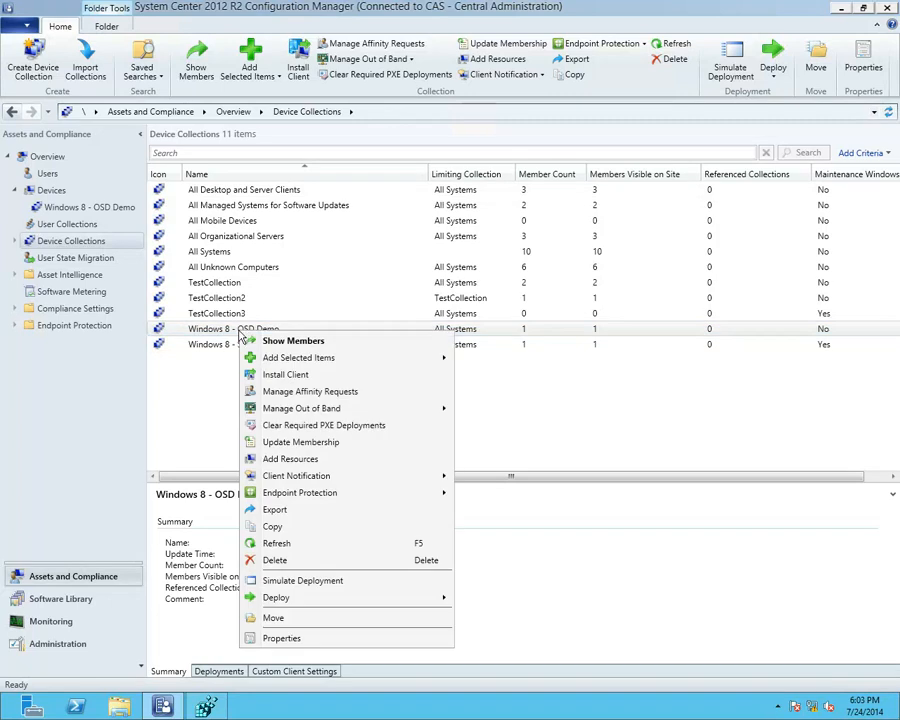
left_click(275, 637)
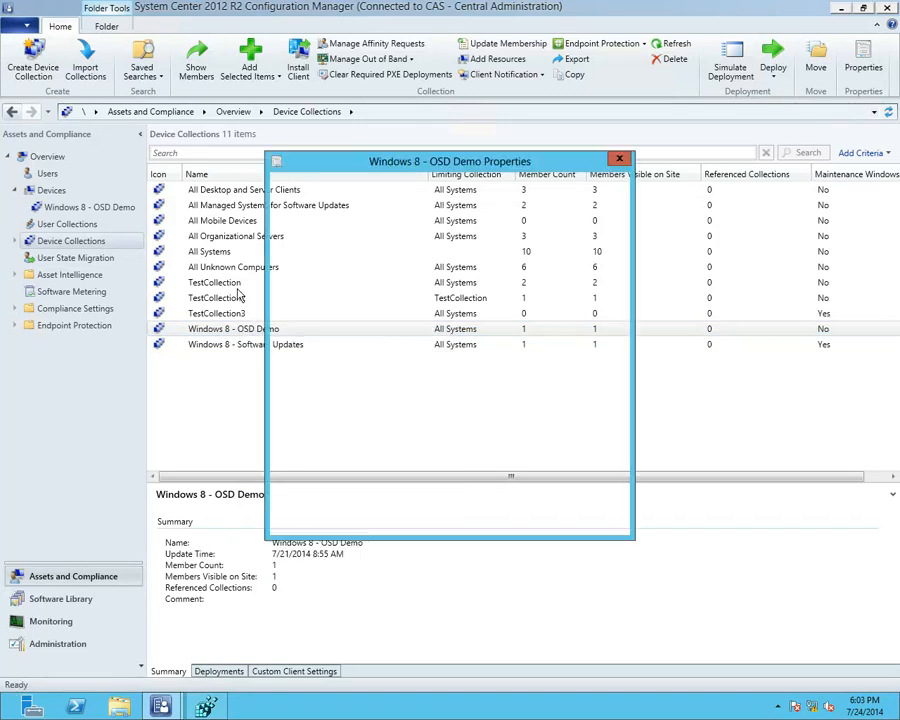
left_click(310, 190)
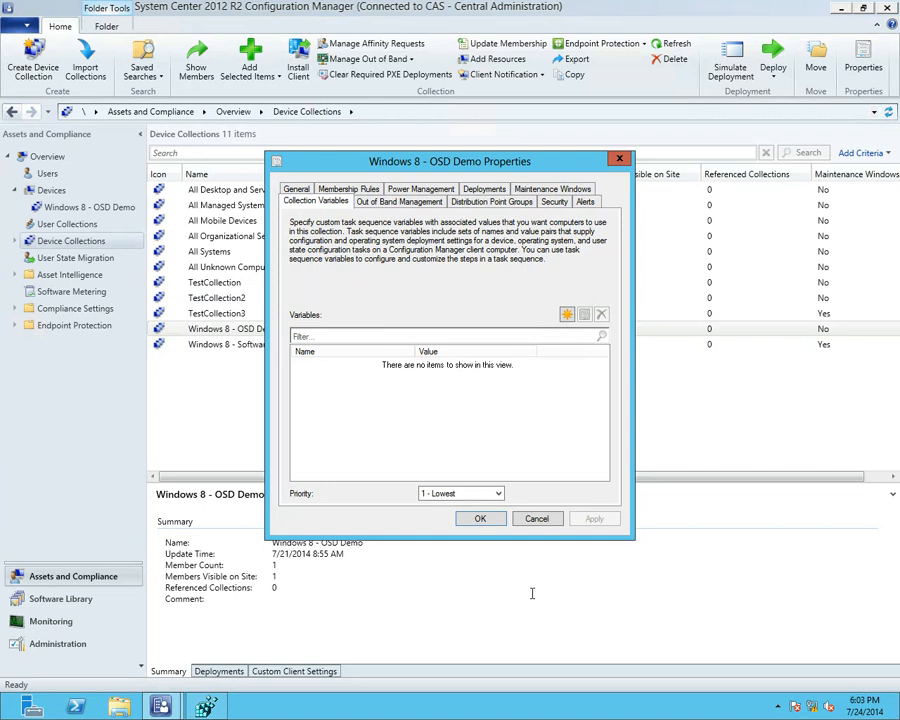
left_click(537, 522)
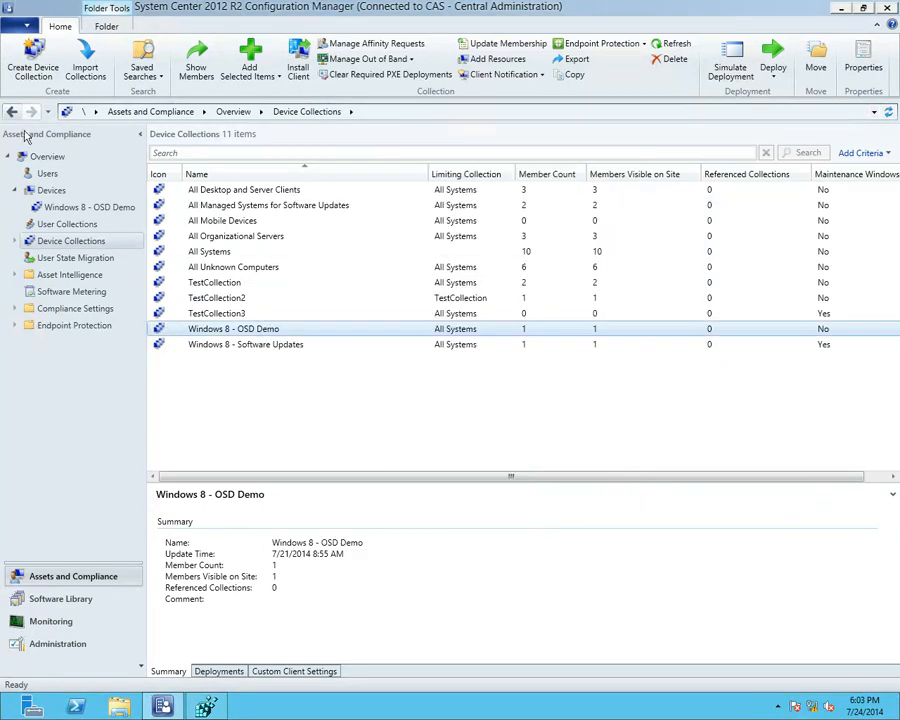
Step: Inspect the provisionsoftware variable defined on the WINDOWS8 device, and close its properties without changes
left_click(76, 192)
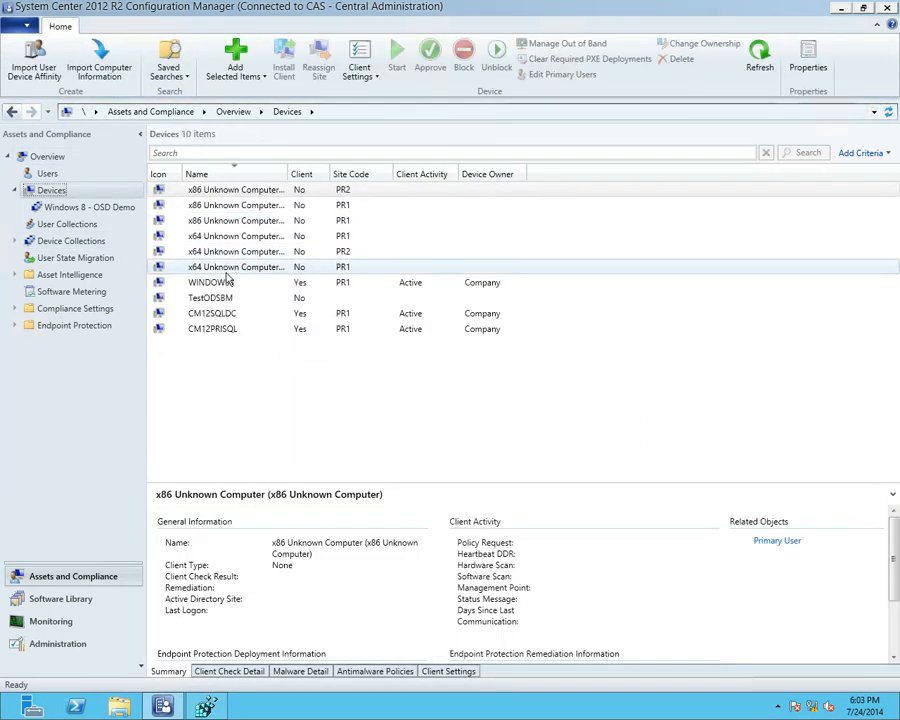
right_click(229, 283)
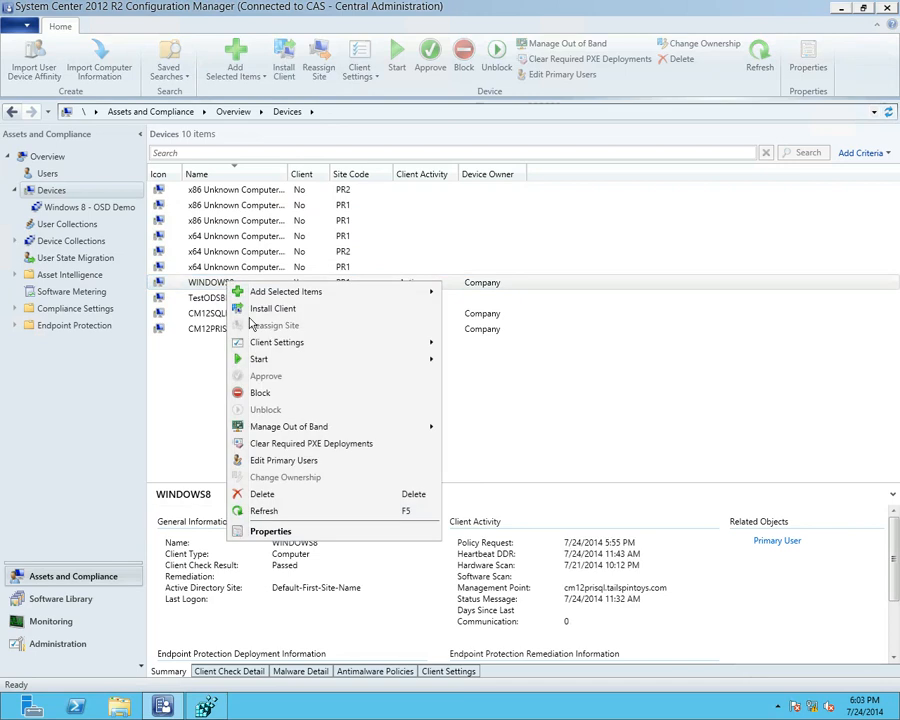
left_click(276, 531)
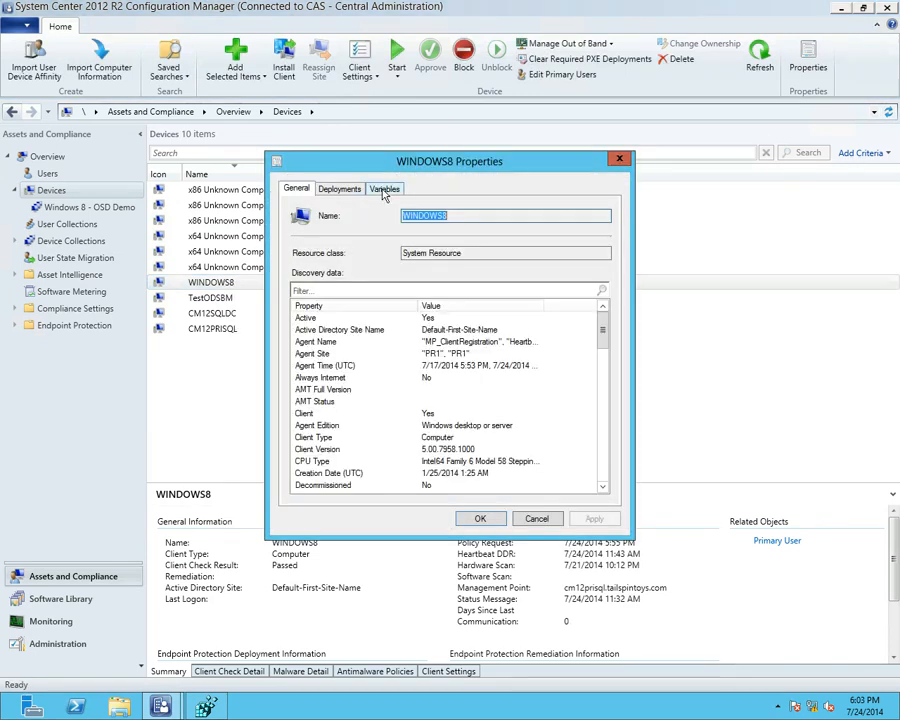
left_click(384, 188)
left_click(339, 305)
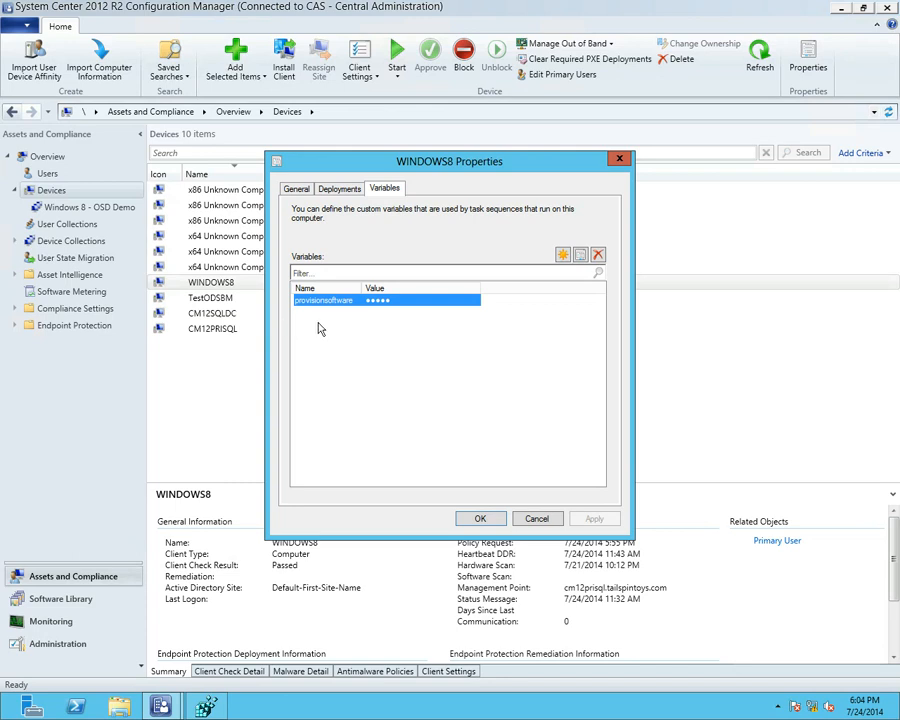
left_click(533, 518)
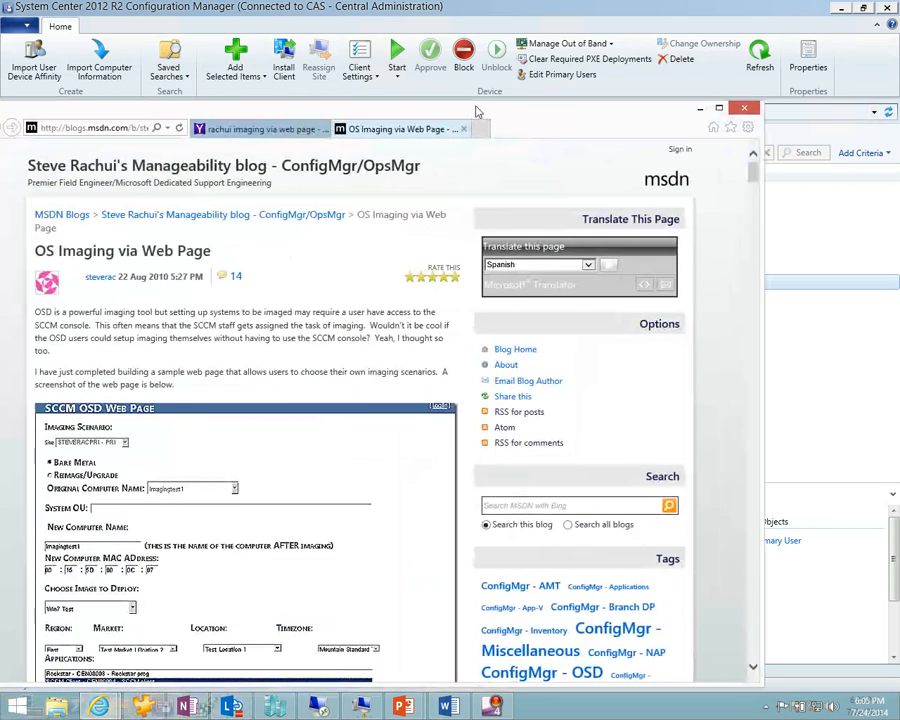
Step: Read through the OS Imaging via Web Page blog article in the browser, focusing on how its task sequence variables are generated and used
key("super+Up")
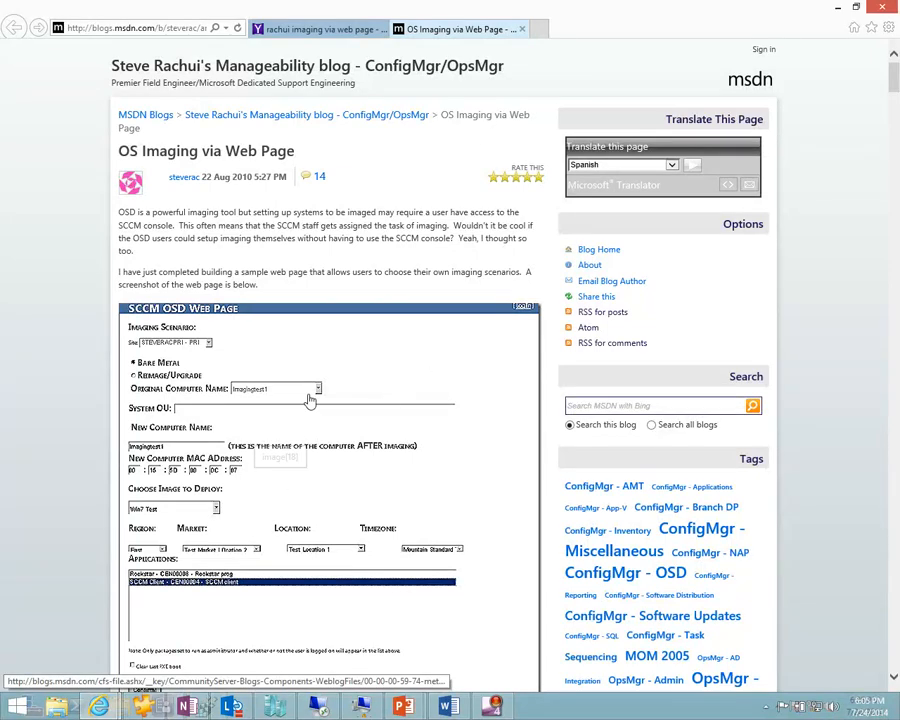
scroll(270, 385, "down", 6)
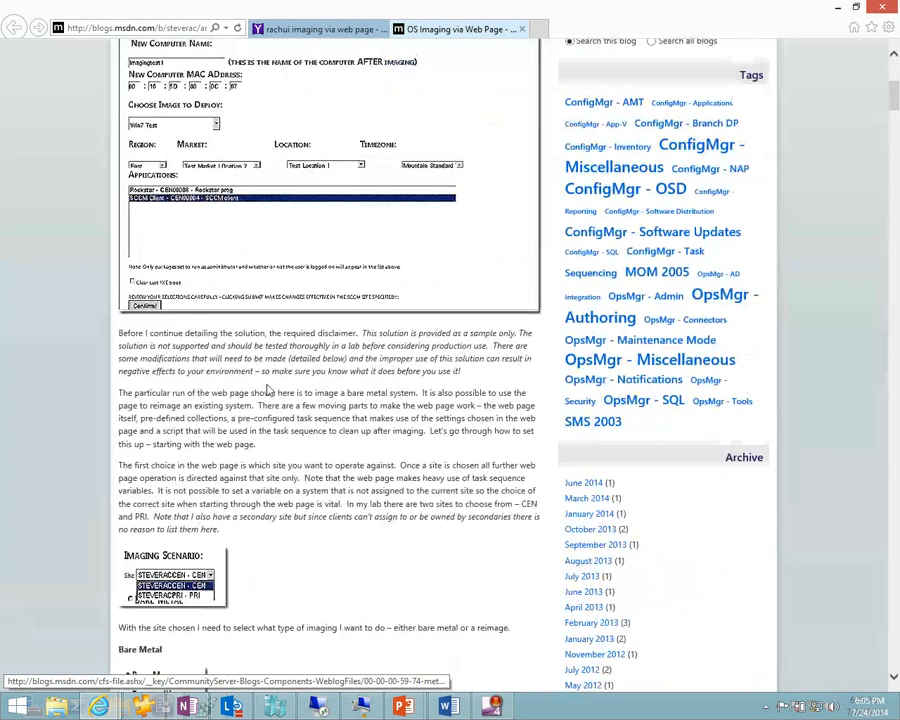
scroll(263, 375, "down", 4)
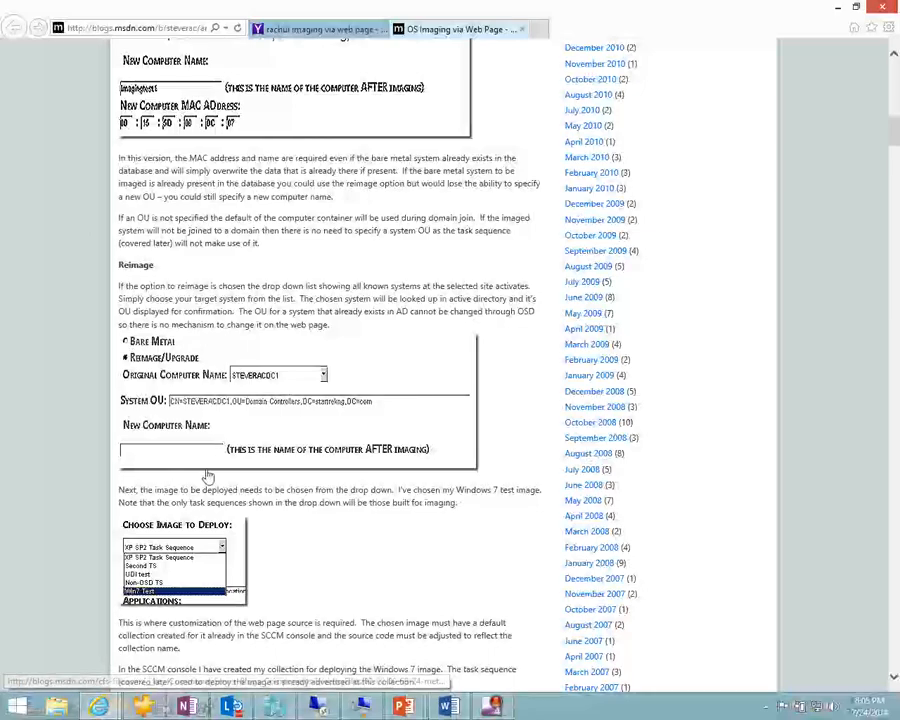
scroll(207, 474, "down", 3)
scroll(215, 455, "down", 15)
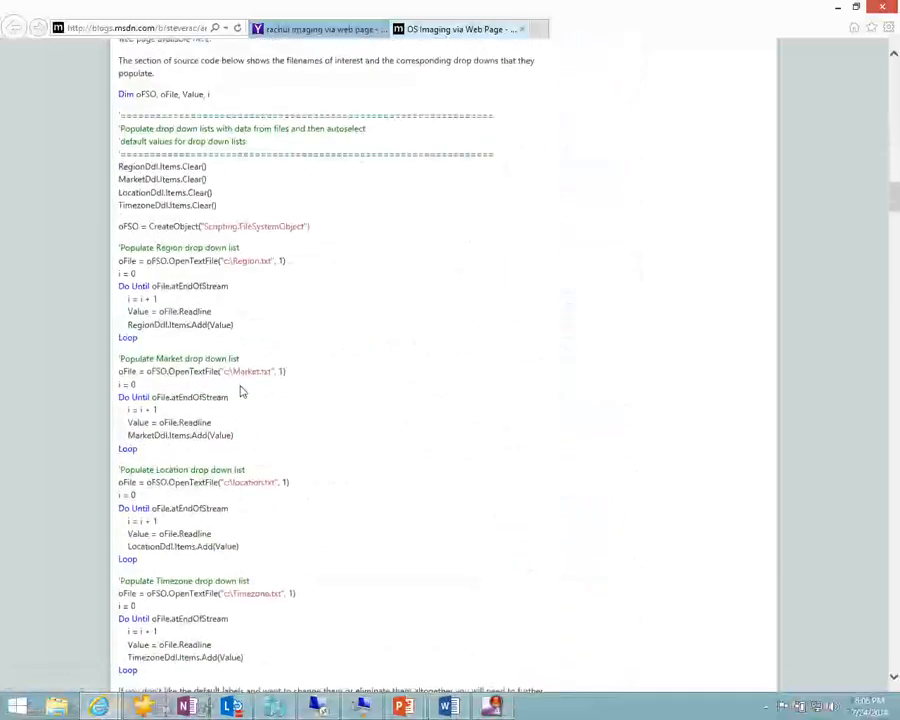
scroll(238, 401, "down", 16)
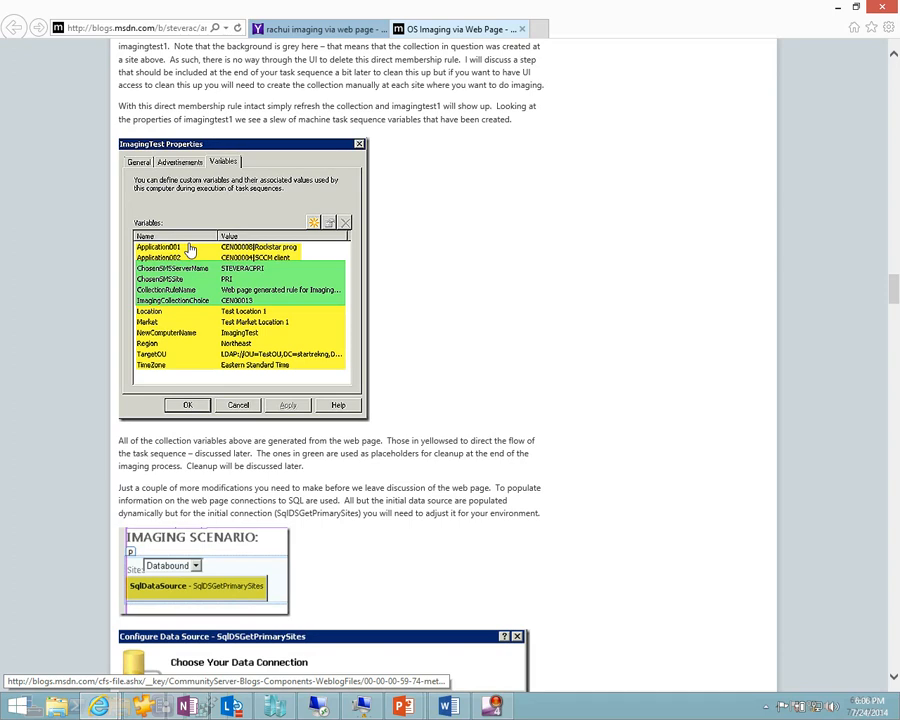
scroll(190, 248, "down", 10)
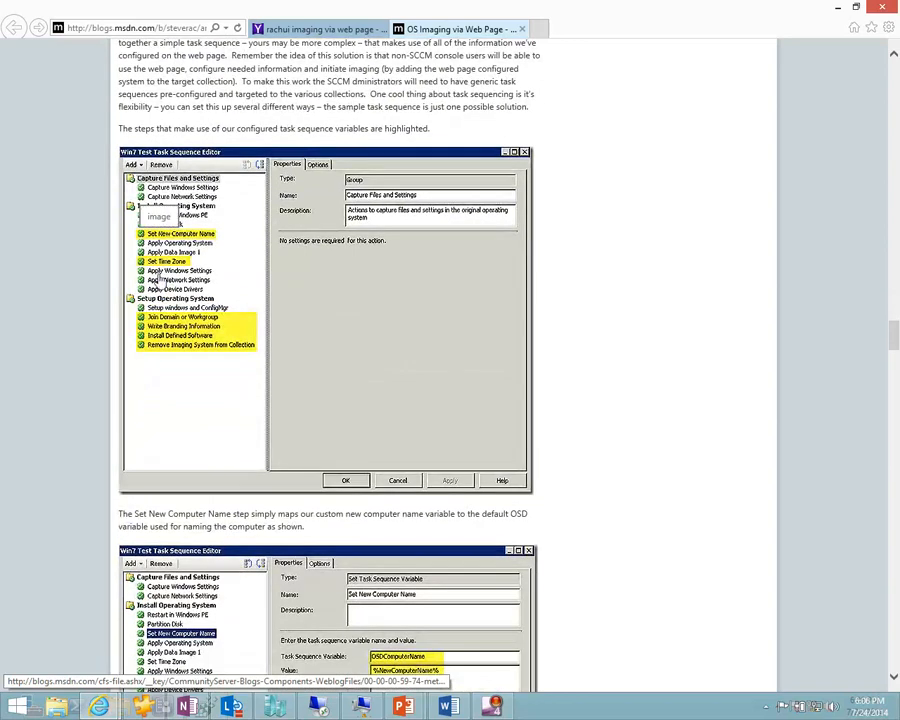
scroll(300, 380, "down", 3)
scroll(425, 402, "down", 3)
scroll(425, 402, "down", 8)
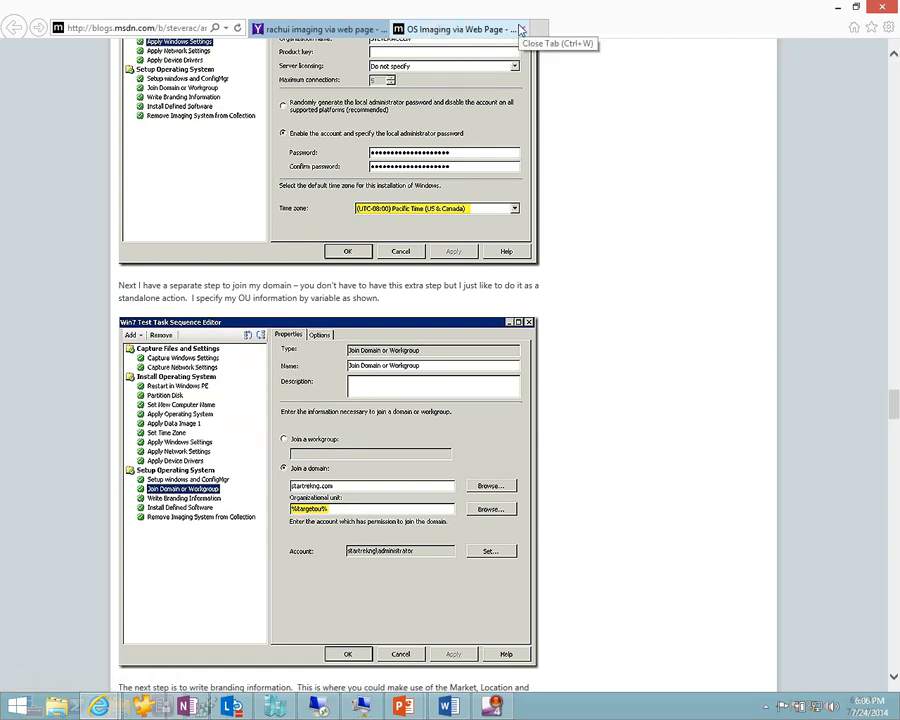
left_click_drag(580, 22, 0, 245)
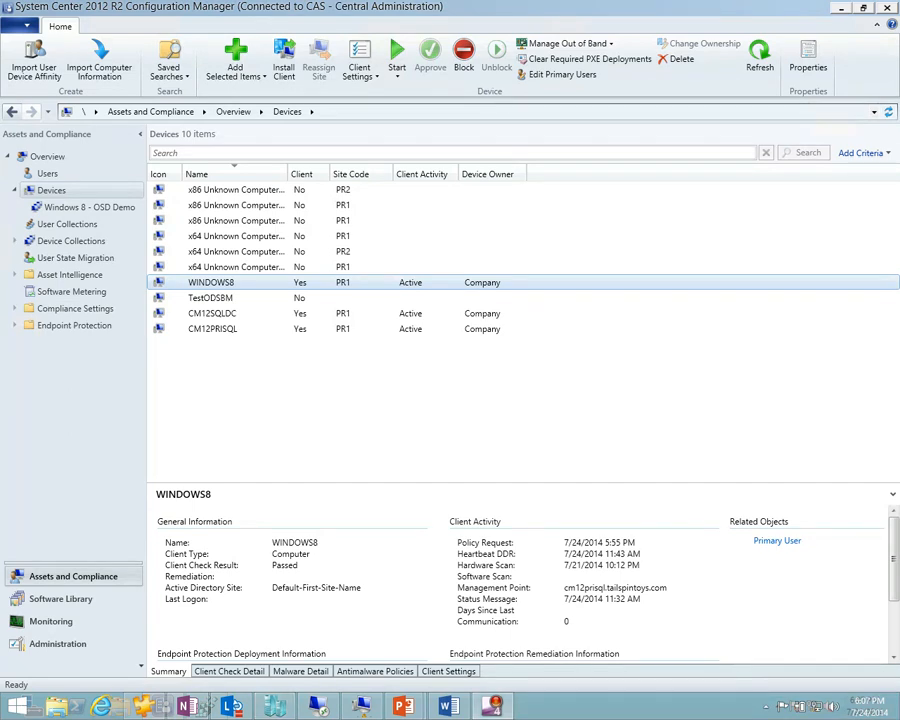
Step: Switch to the Windows8 virtual machine and run set in its command prompt to list the environment variables
left_click_drag(2, 474, 481, 72)
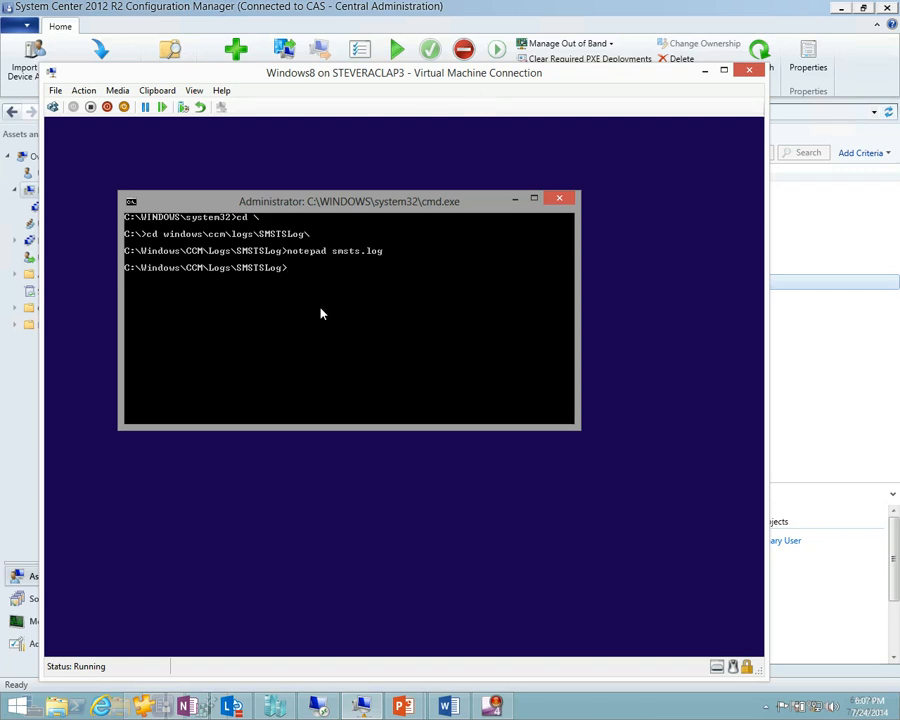
type("set")
key("Return")
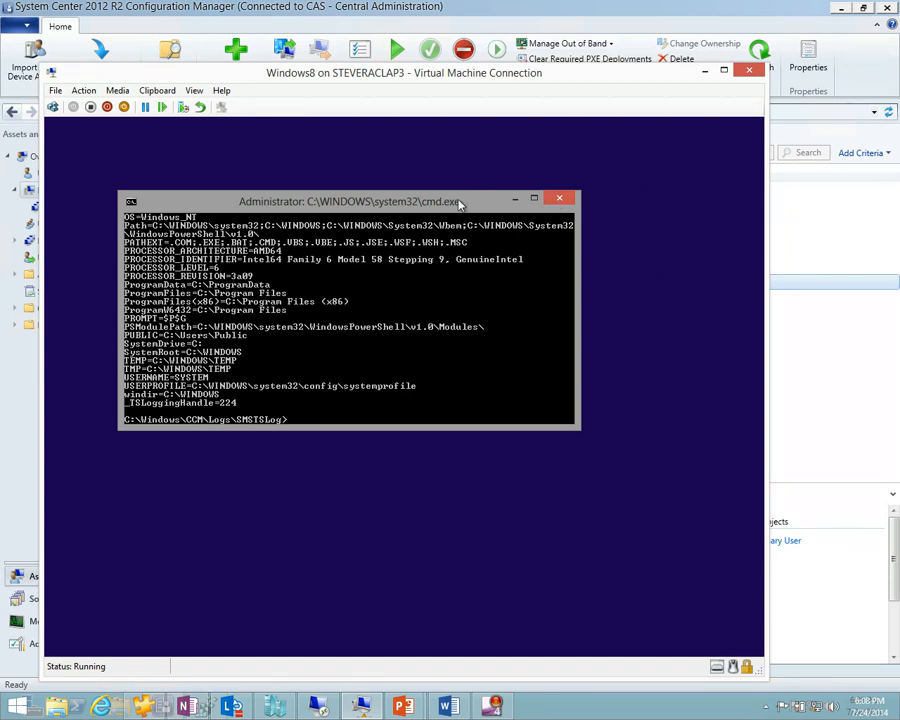
Step: Close the virtual machine's command prompt, and view the Dumping Task Sequence Variables blog article in the browser before closing it
left_click(560, 201)
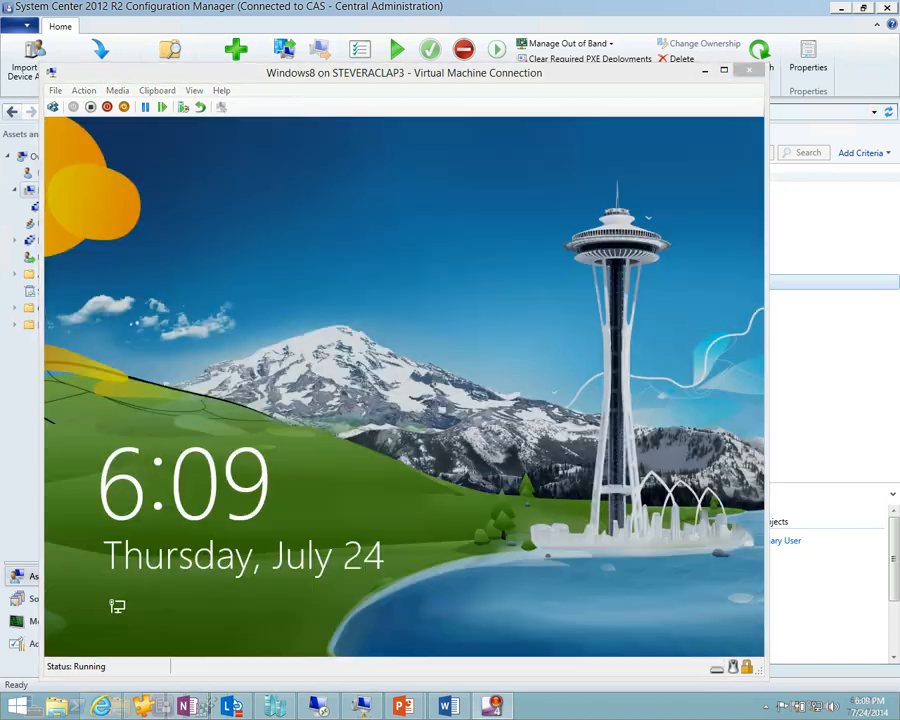
left_click_drag(0, 152, 430, 2)
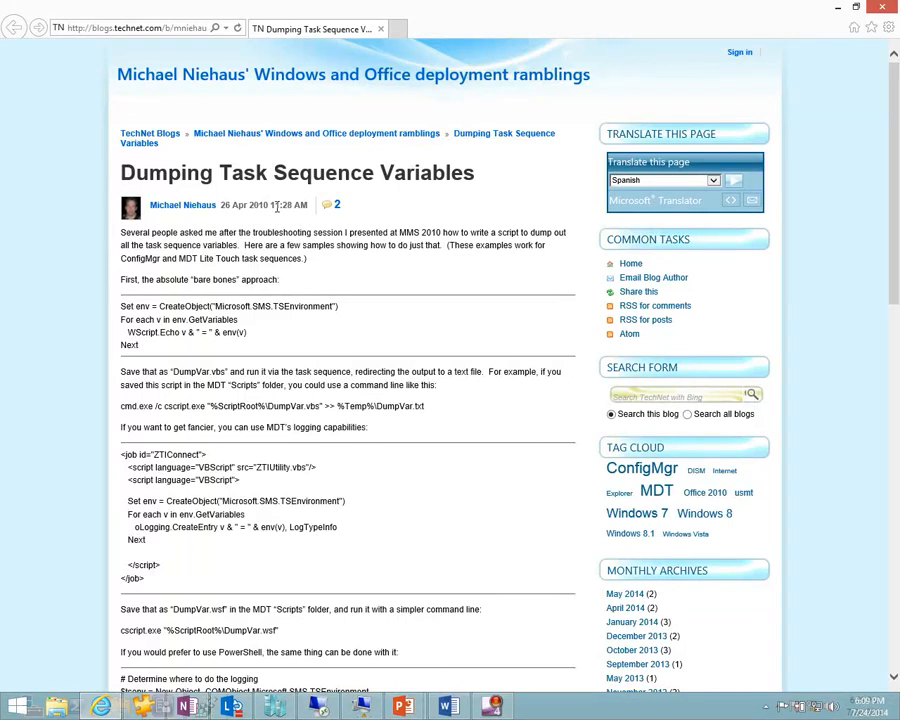
left_click(880, 8)
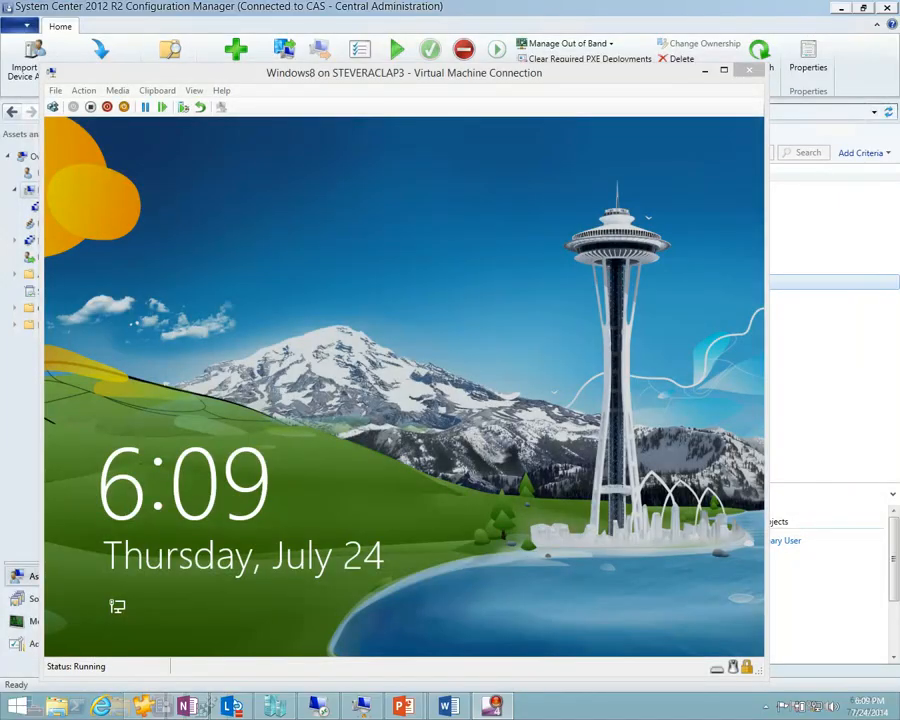
left_click_drag(512, 77, 0, 300)
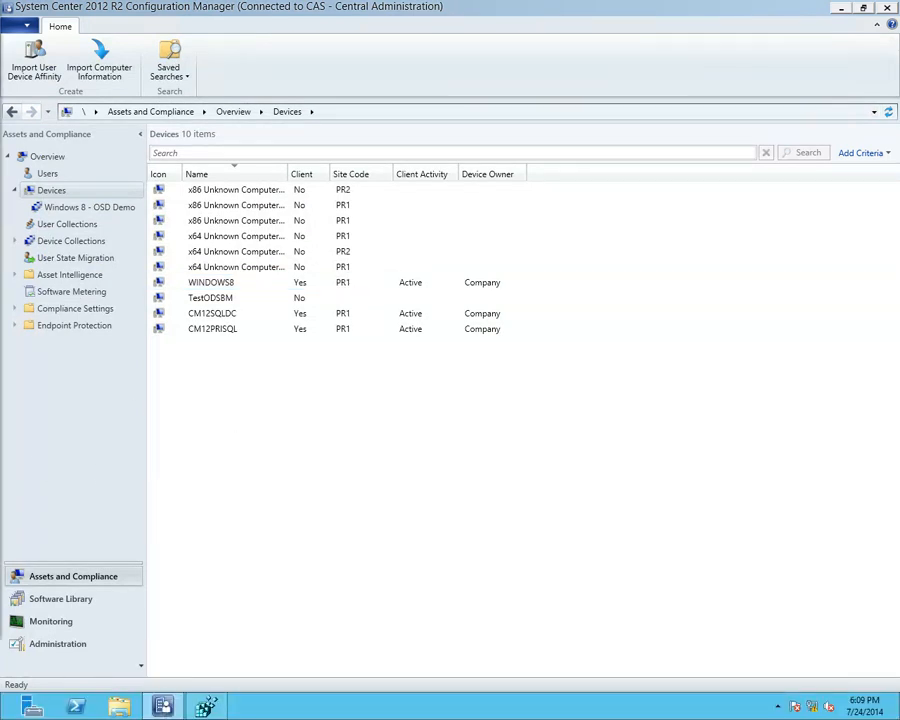
Step: Switch from the remote session to the PowerPoint slide show and advance to the Task Sequence Error Handling slide
mouse_move(530, 8)
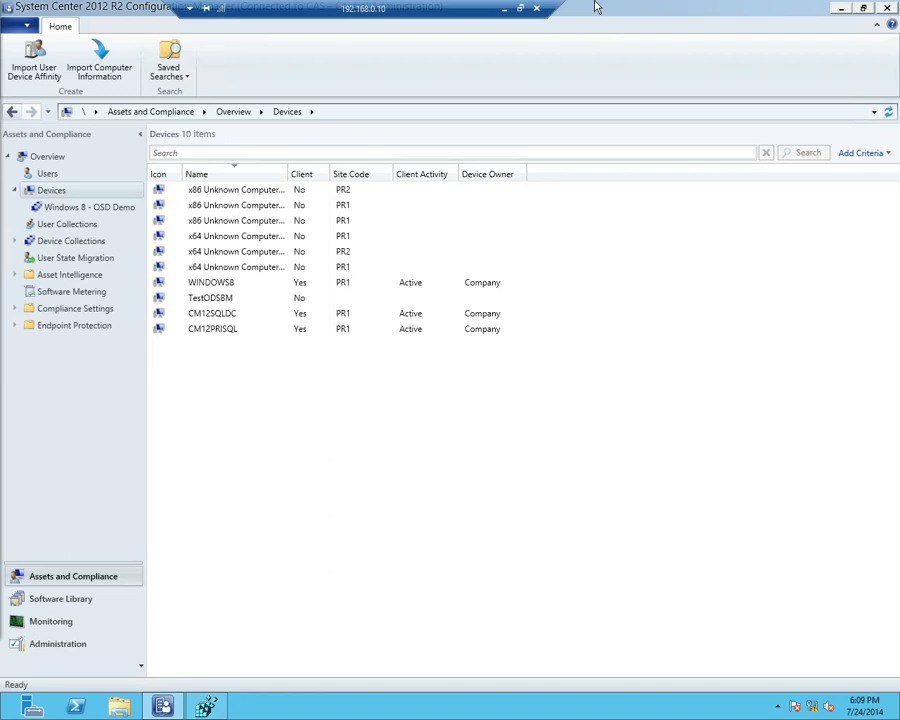
left_click(505, 9)
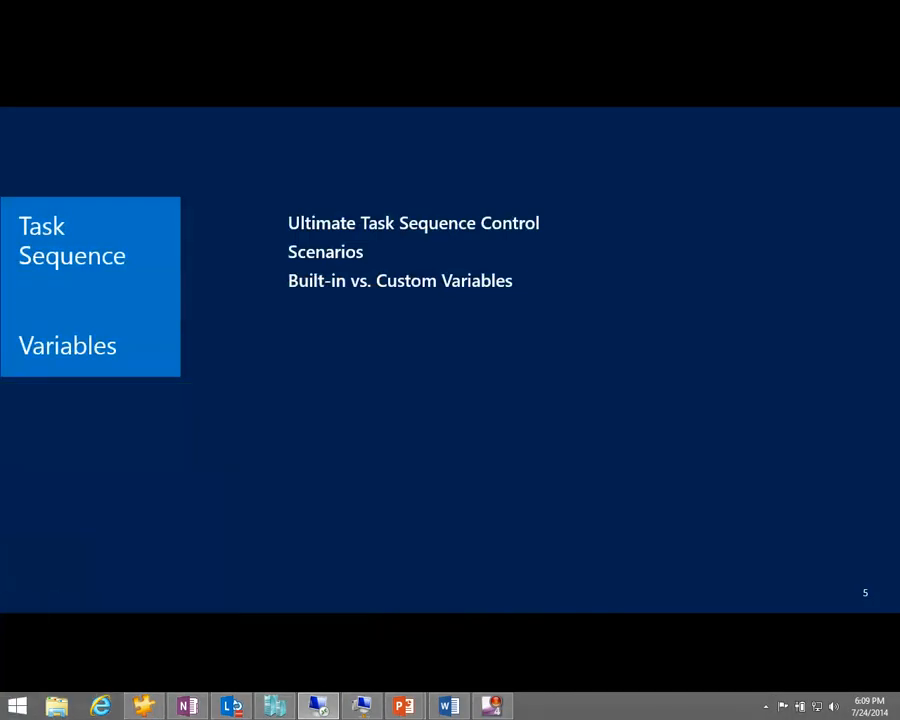
left_click(282, 455)
left_click(282, 455)
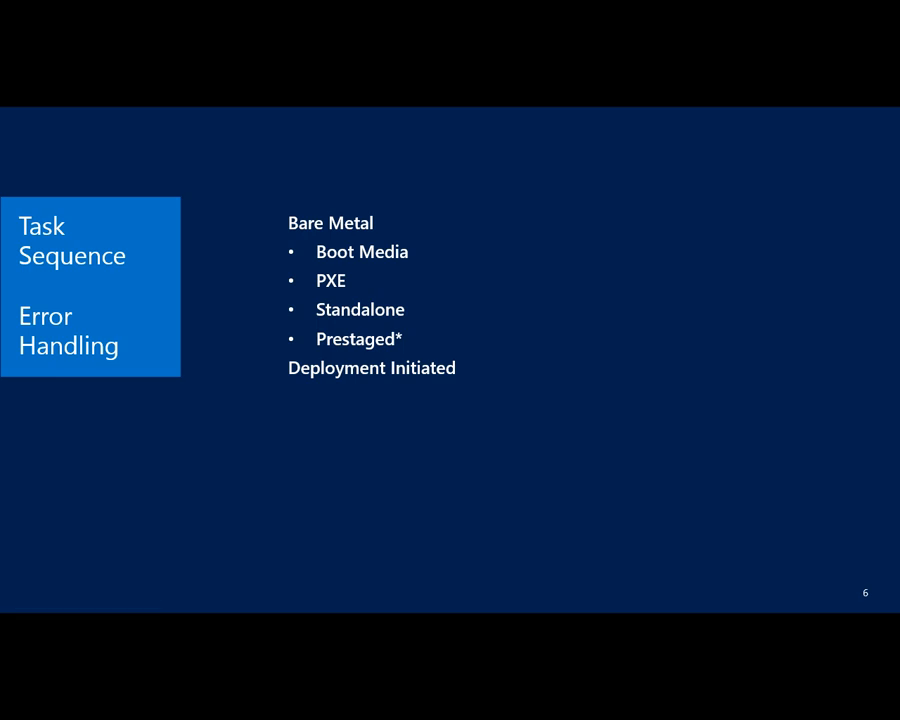
Step: Return to the Configuration Manager console and open the Windows 8 - OSD Demo 3 task sequence for editing
left_click_drag(0, 500, 474, 98)
double_click(458, 95)
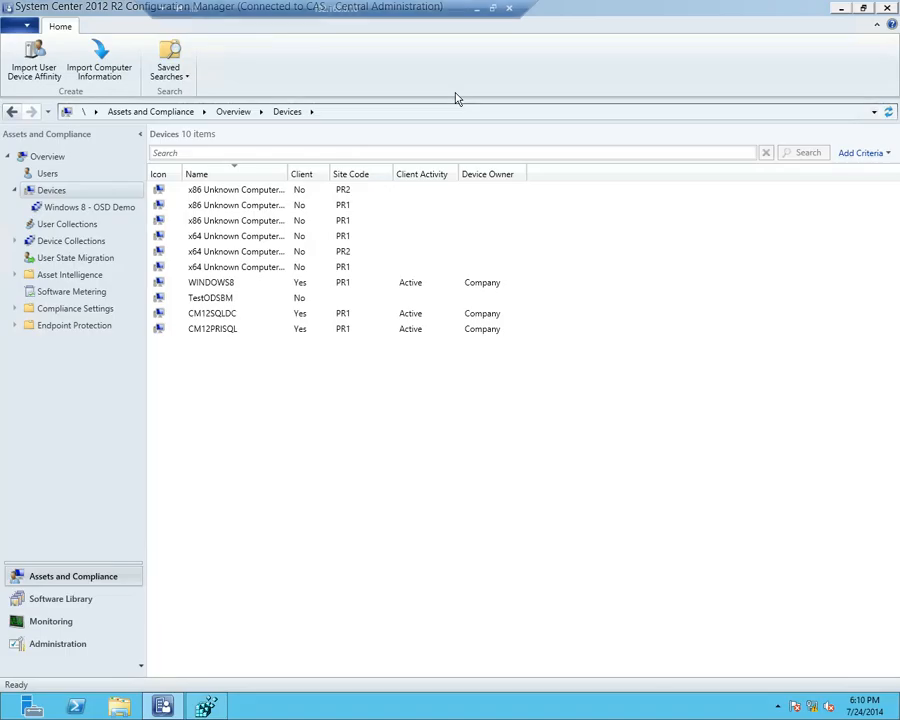
left_click(59, 600)
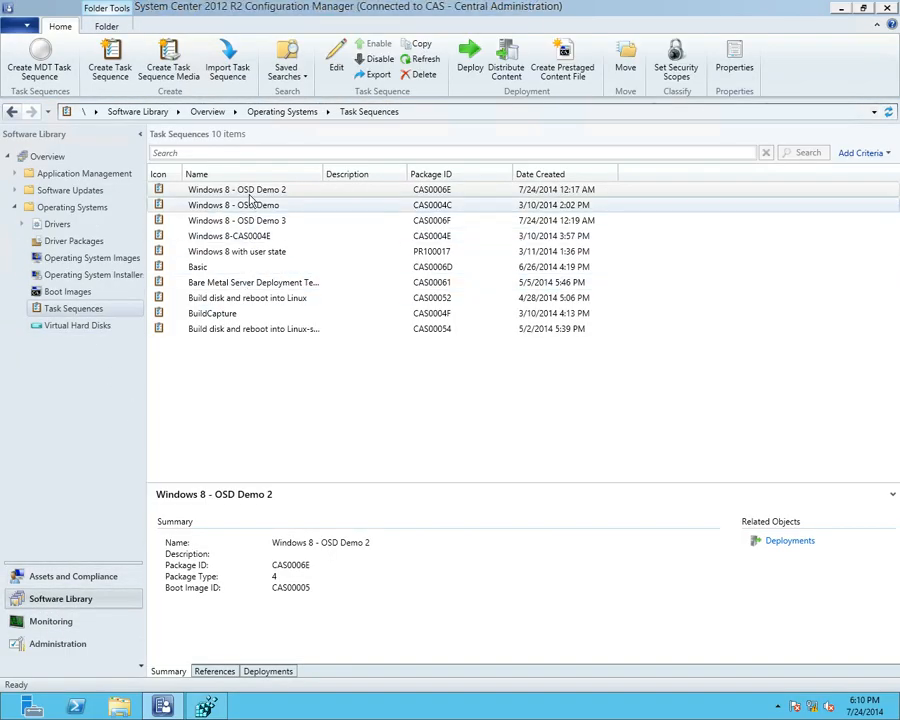
right_click(250, 225)
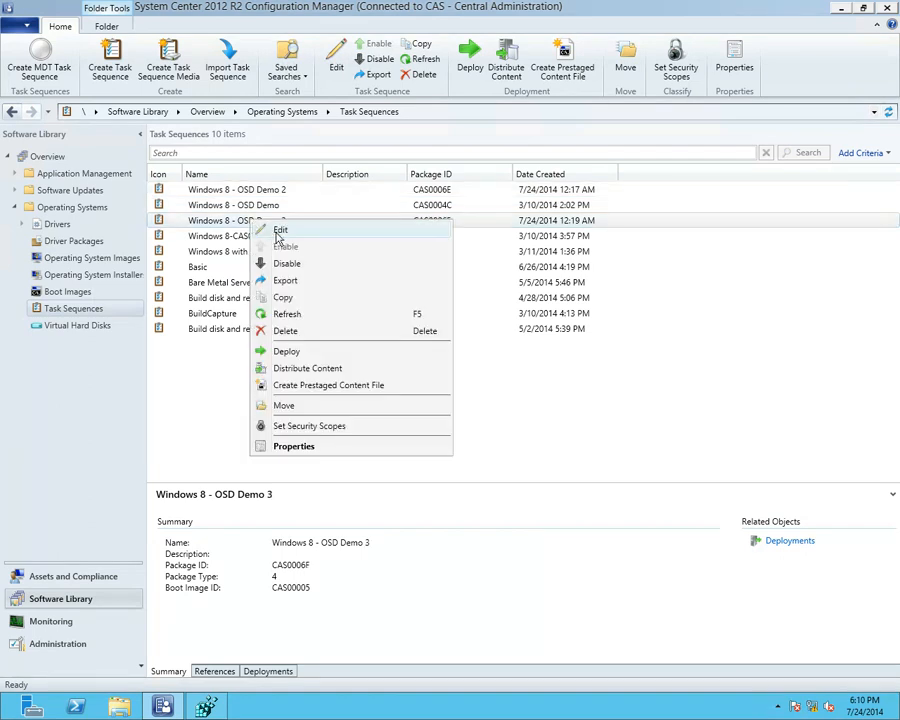
left_click(277, 228)
left_click_drag(360, 143, 302, 196)
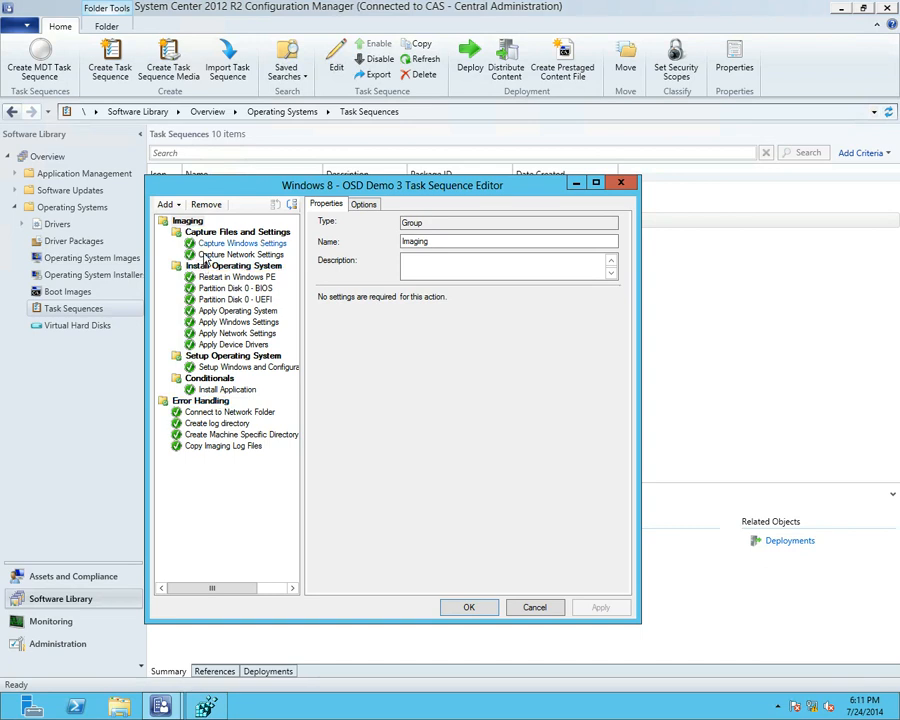
Step: Examine the run condition set on the Error Handling group of the task sequence
left_click(206, 403)
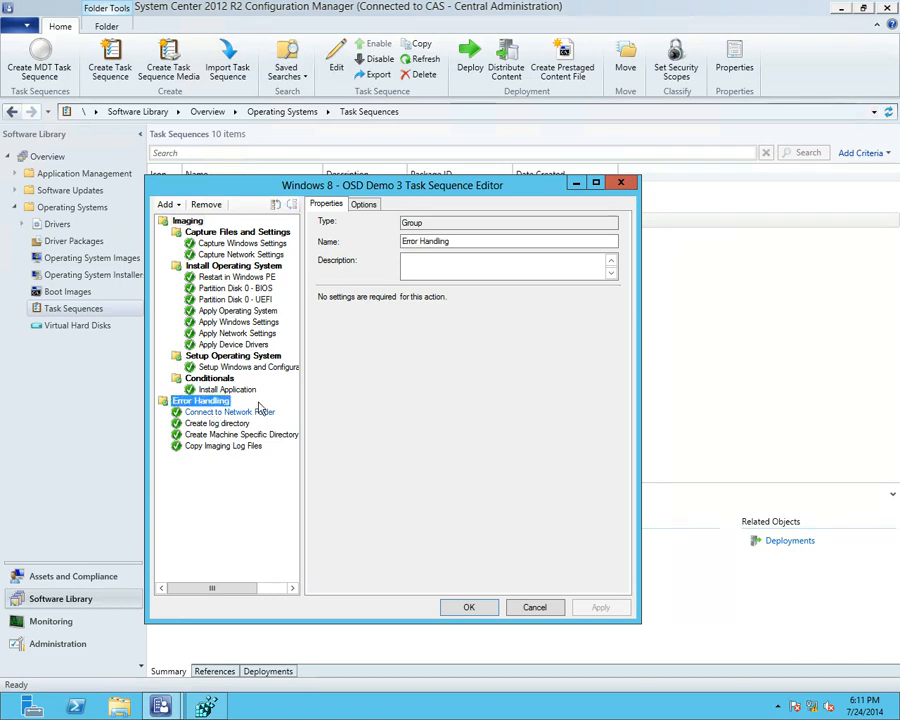
left_click(364, 205)
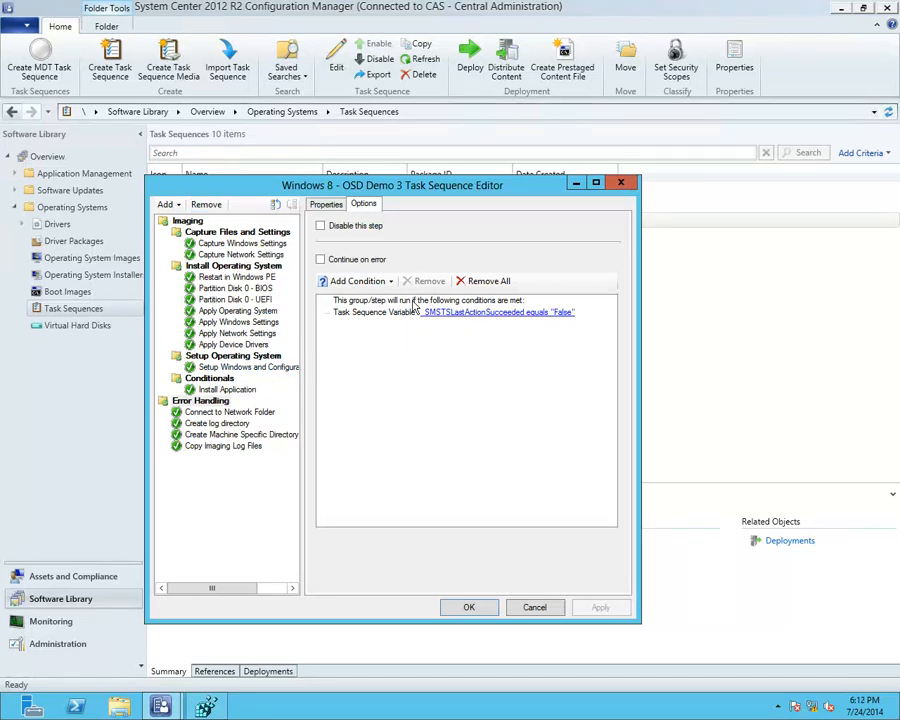
left_click(212, 400)
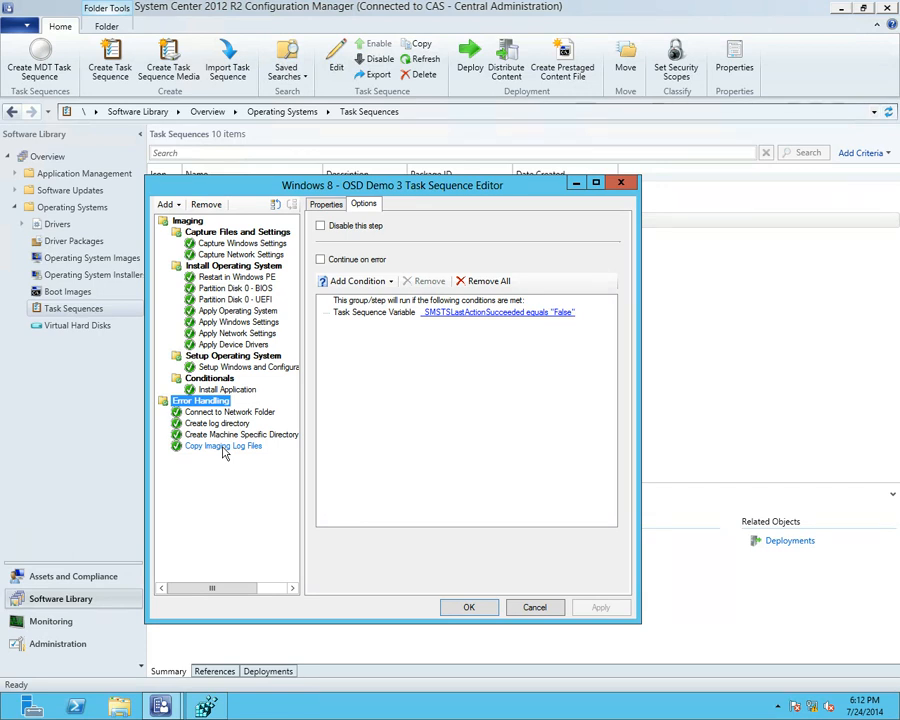
Step: Review the Connect to Network Folder settings and the command line of the Create log directory step
left_click(225, 413)
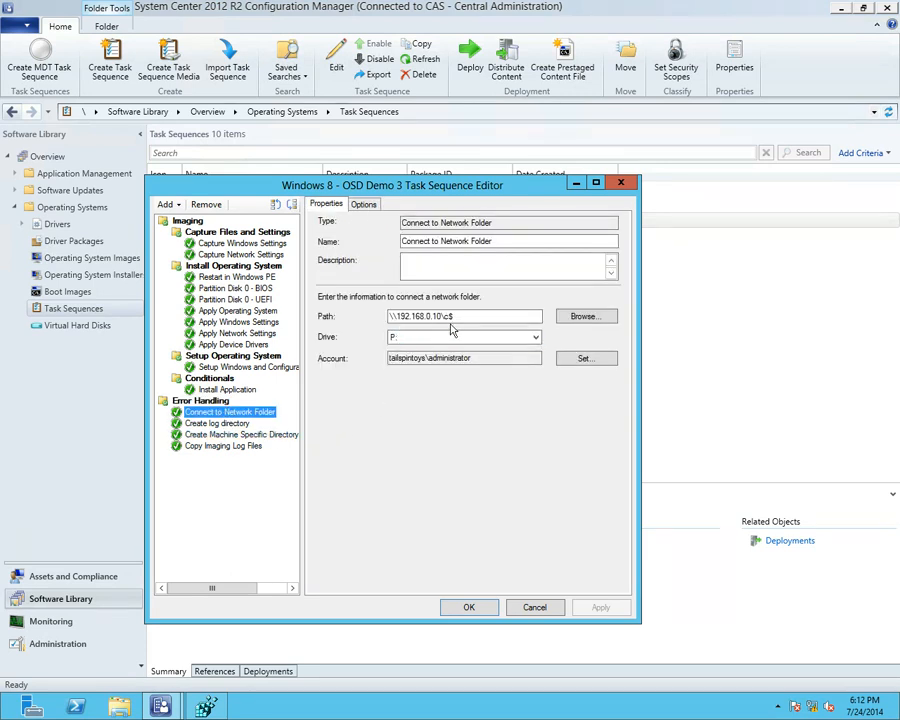
left_click(404, 345)
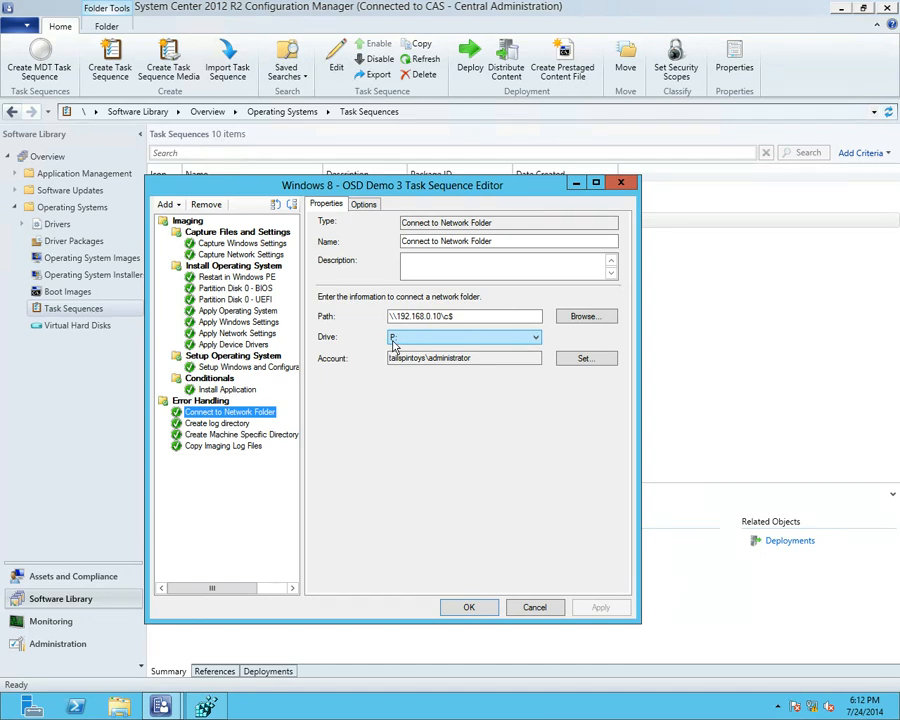
left_click(215, 423)
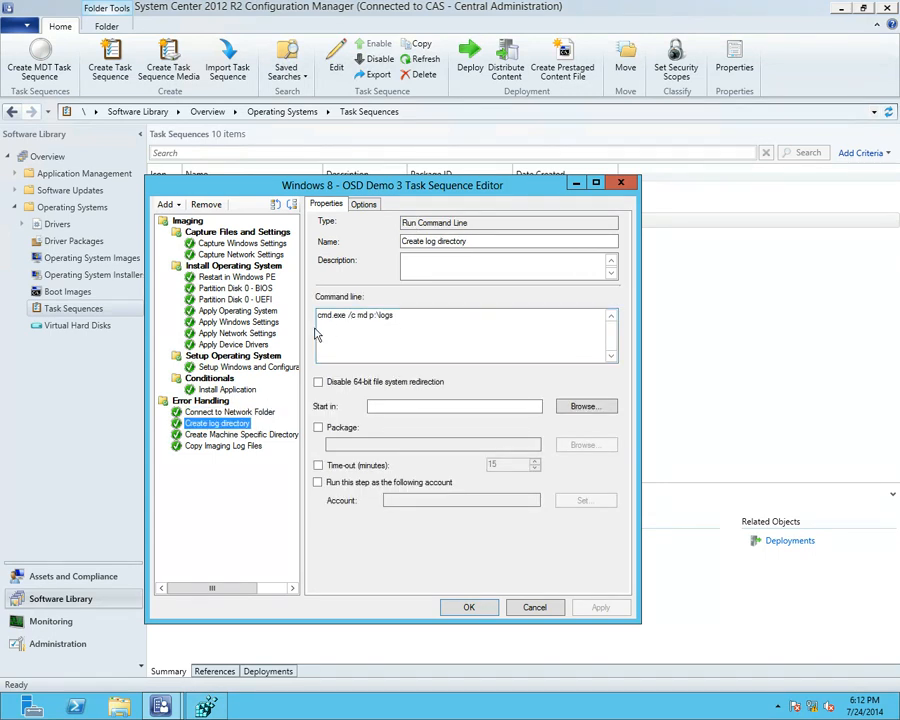
Step: Examine the Create Machine Specific Directory command line, highlighting its %_SMSTSMachineName% variable
left_click(269, 437)
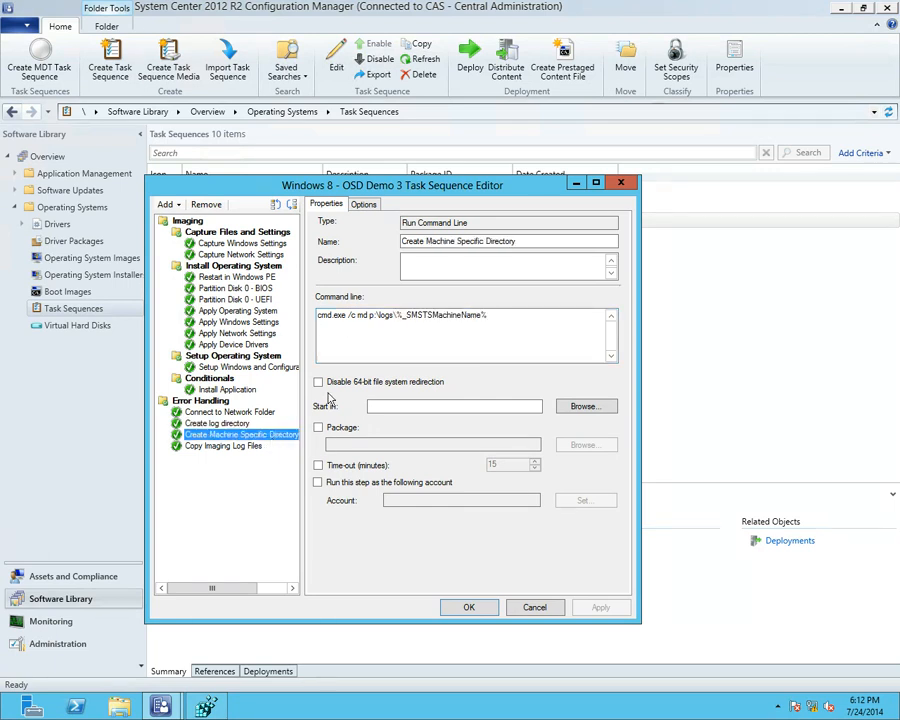
left_click_drag(488, 316, 398, 321)
left_click(492, 324)
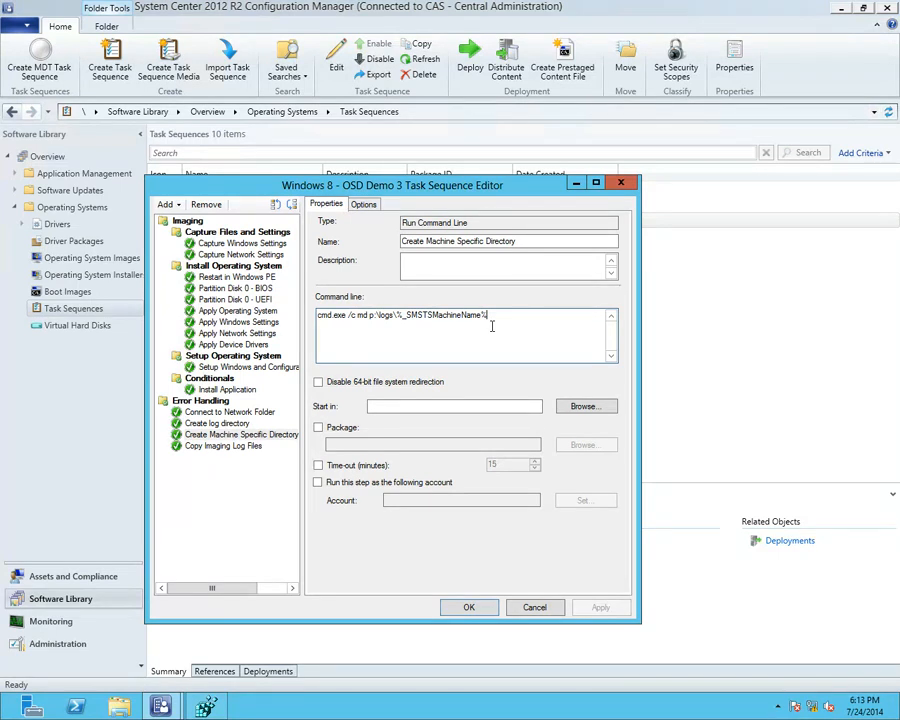
left_click_drag(487, 315, 401, 312)
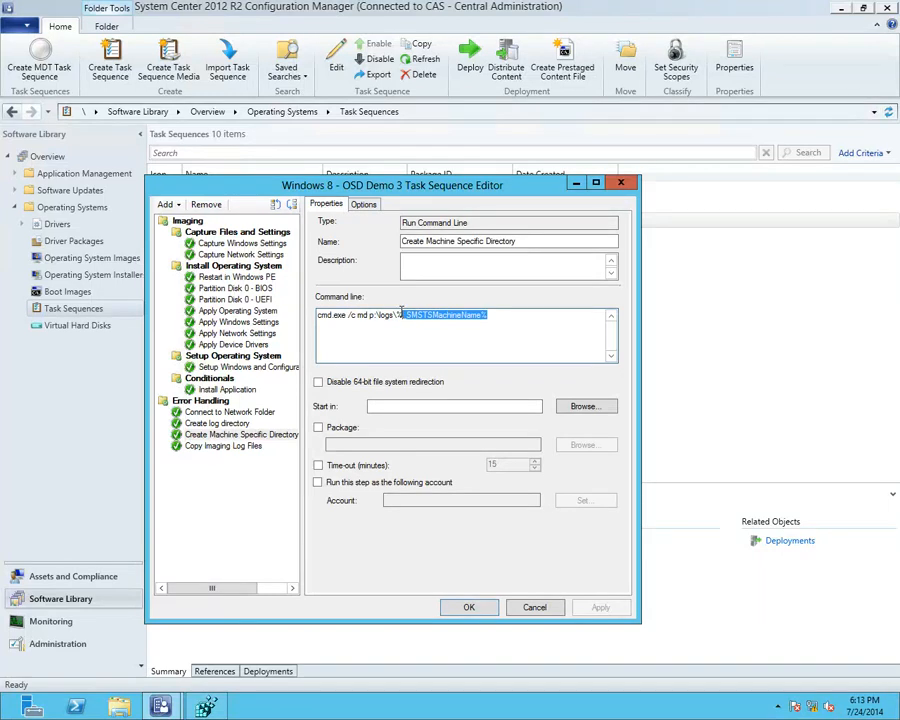
left_click_drag(396, 315, 510, 321)
left_click(510, 321)
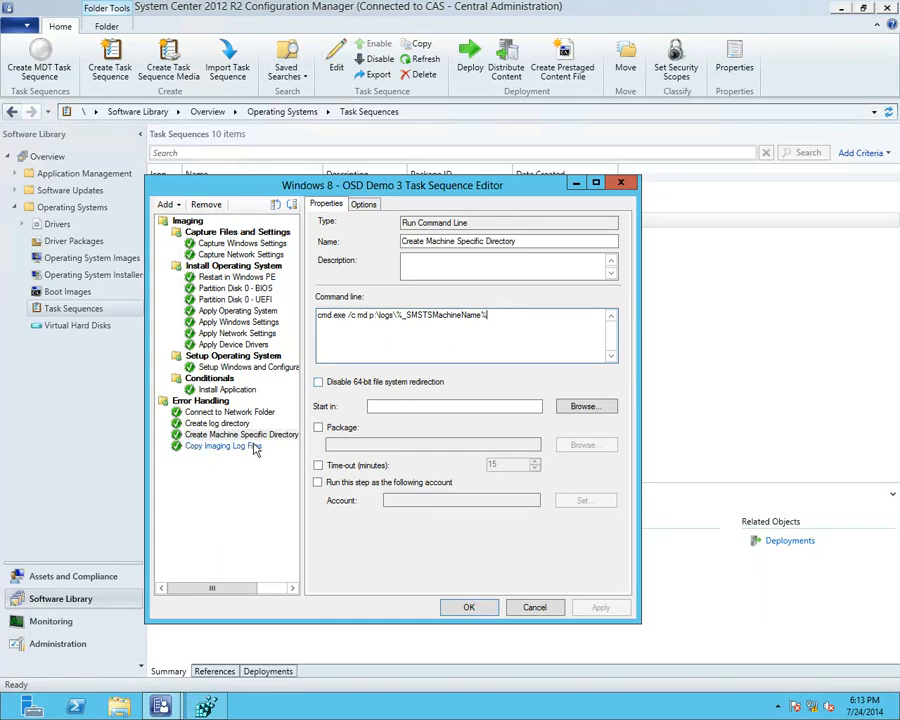
Step: Inspect the source and destination in the Copy Imaging Log Files command line, and close the task sequence editor without saving
left_click(215, 446)
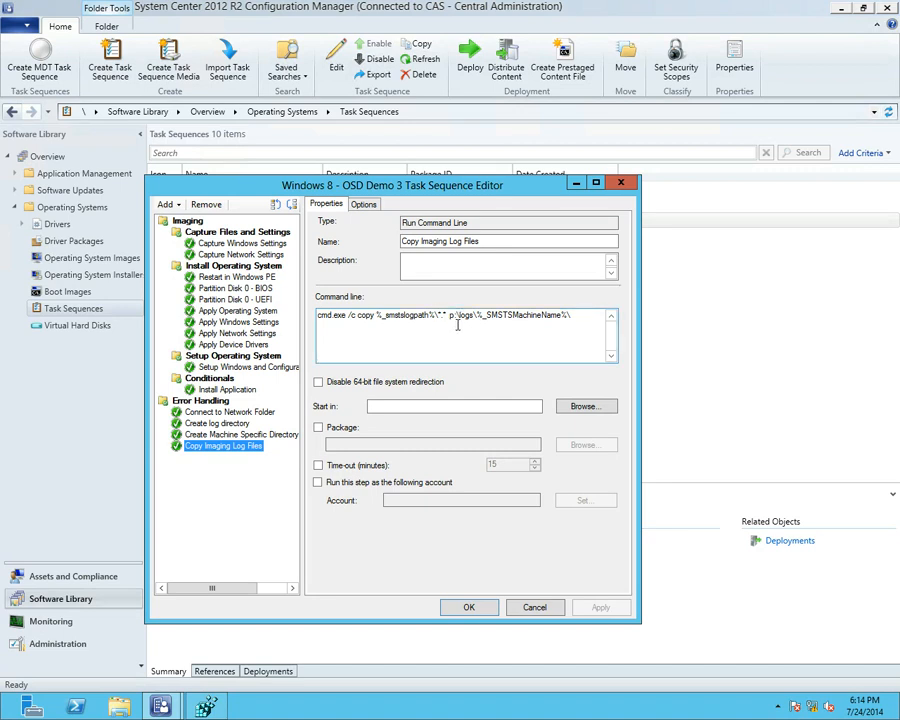
left_click_drag(570, 315, 449, 315)
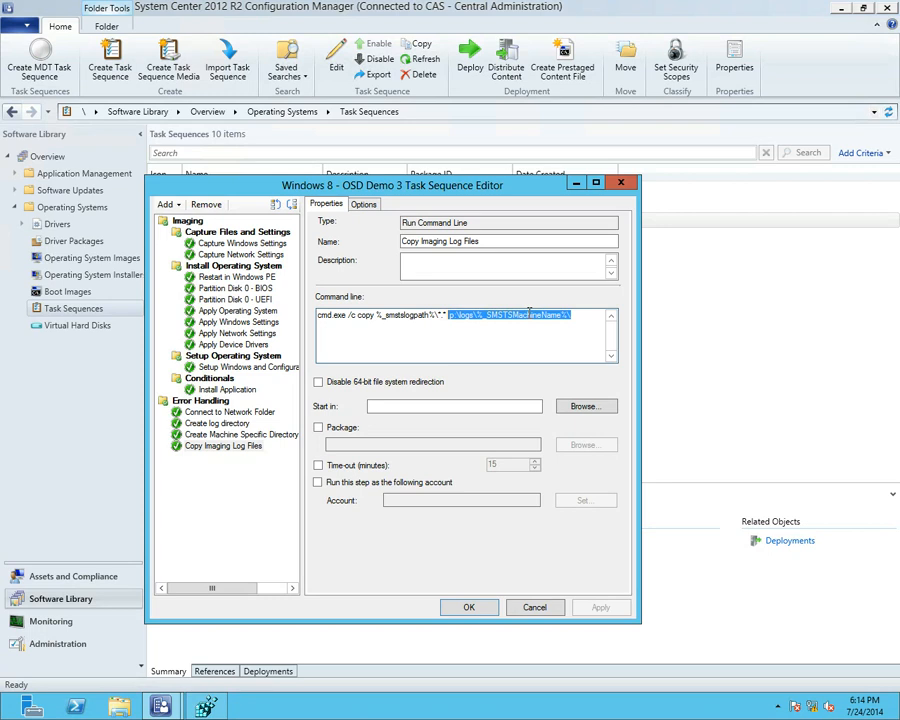
left_click(529, 608)
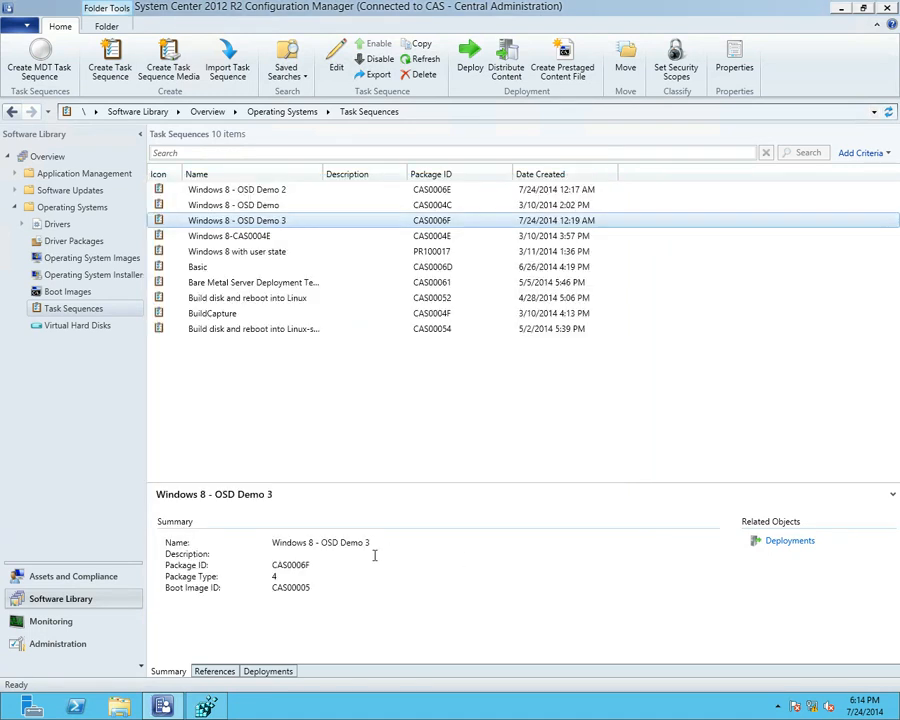
Step: Browse to C:\logs\WINDOWS8 in File Explorer and open smsts.log in the Configuration Manager Trace Log Tool
left_click(119, 706)
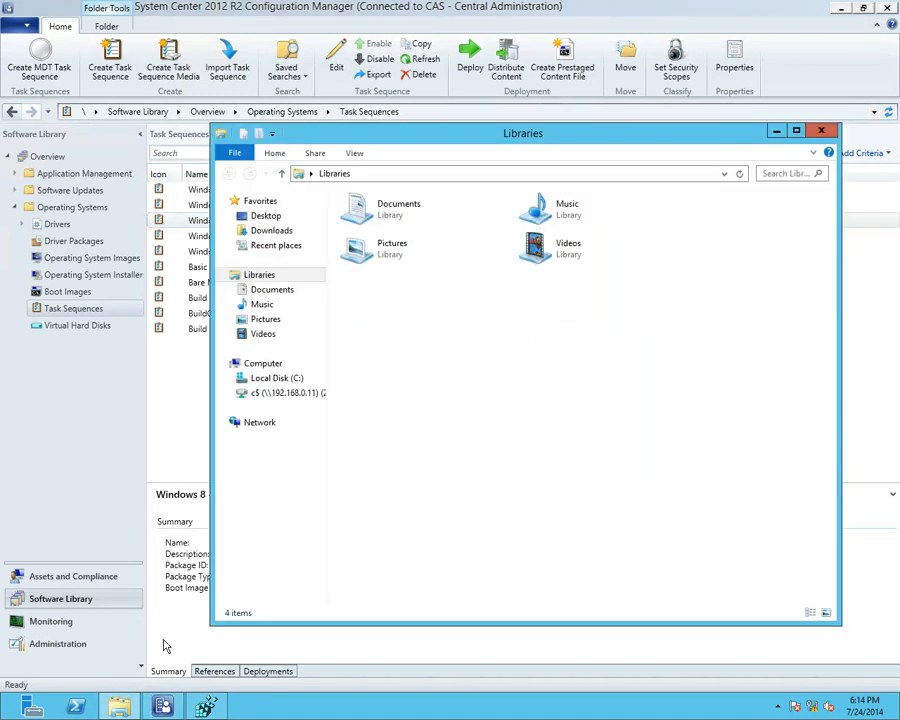
left_click(276, 380)
double_click(356, 276)
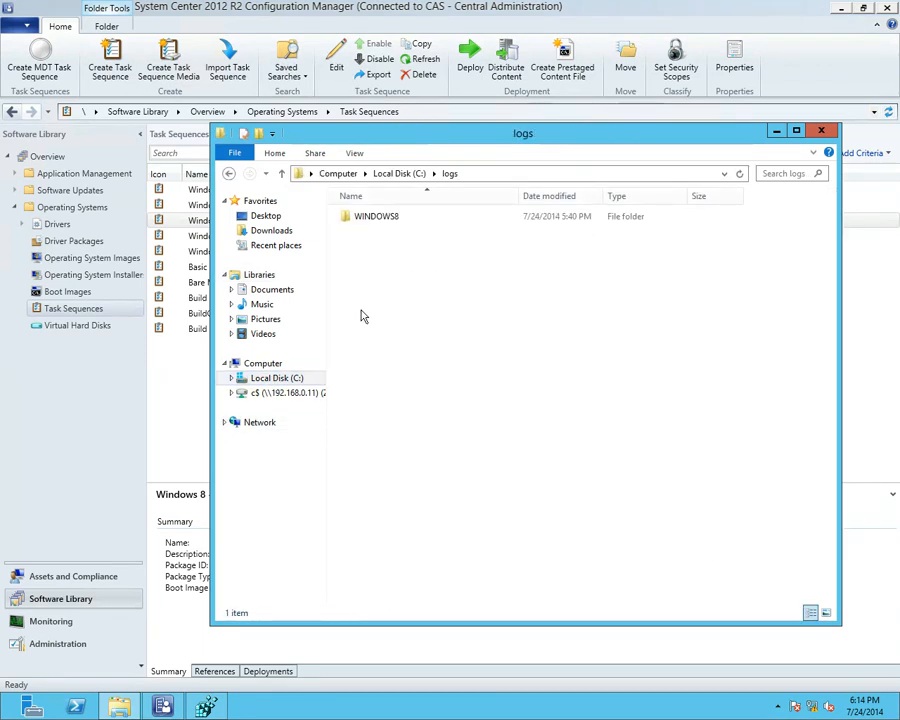
double_click(368, 216)
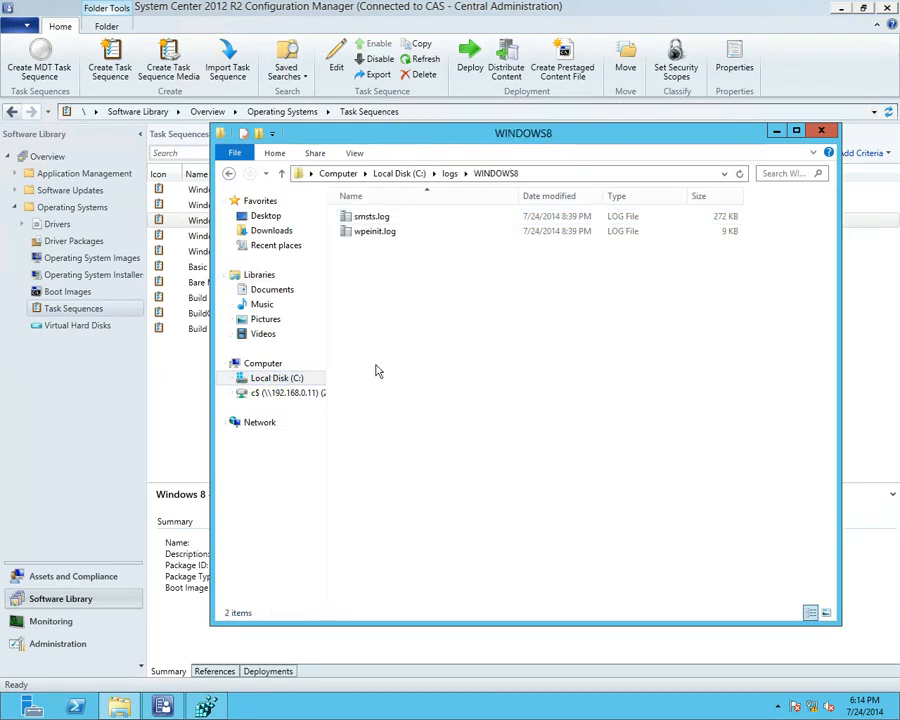
left_click(377, 217)
double_click(377, 217)
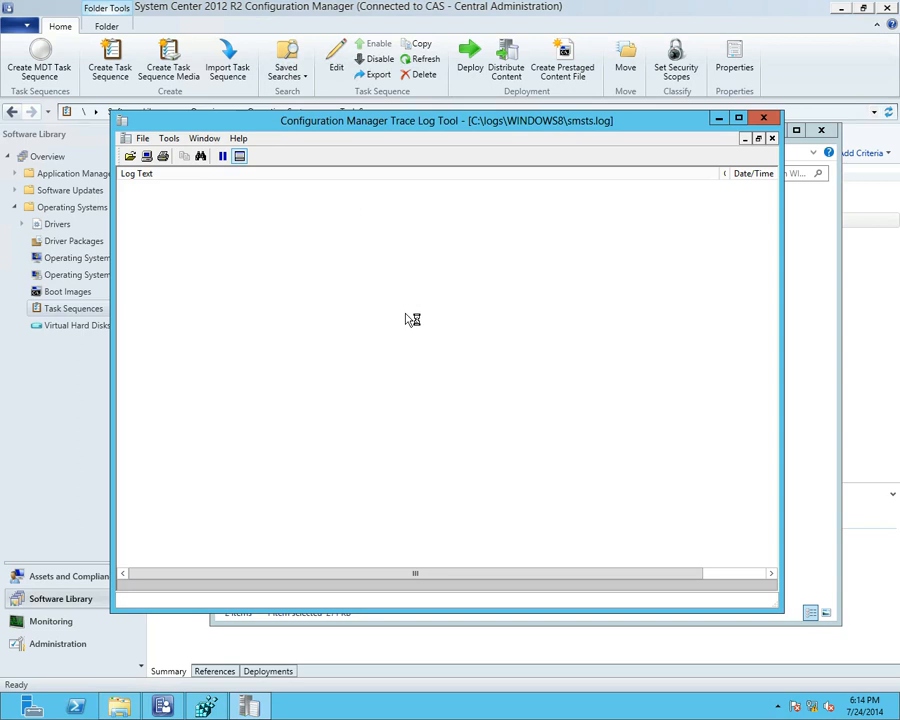
Step: Search smsts.log for "partition 20", read the entries around the match, and close the log and the folder window
left_click(310, 390)
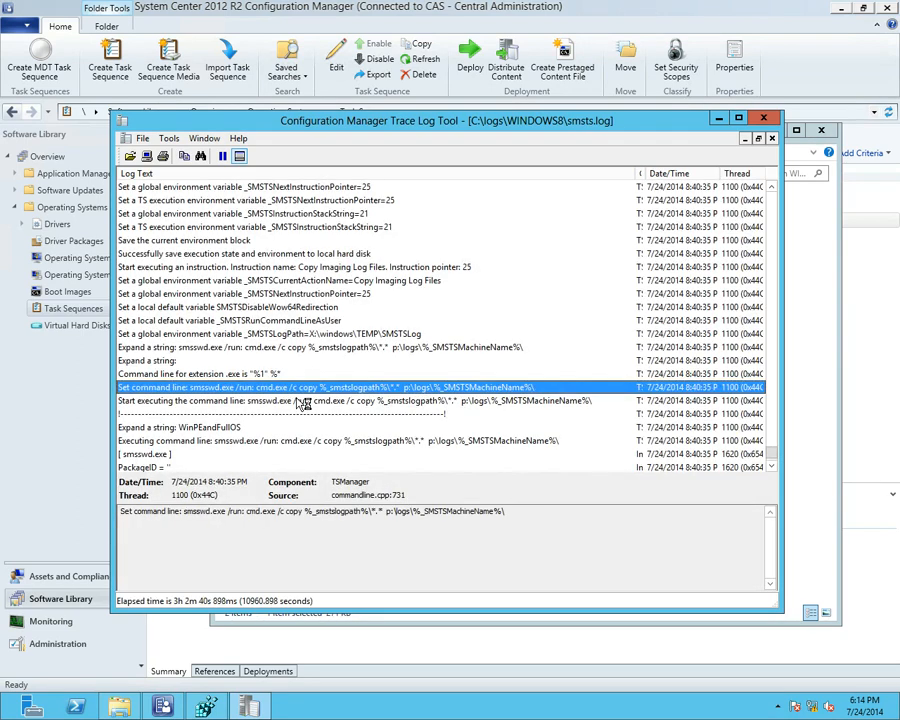
key("ctrl+f")
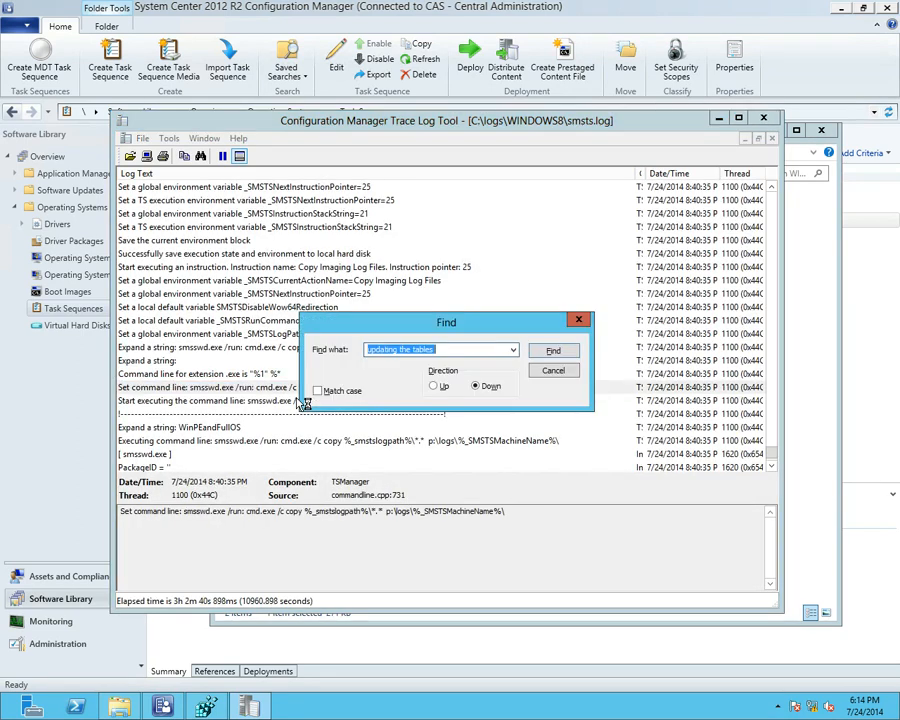
type("part")
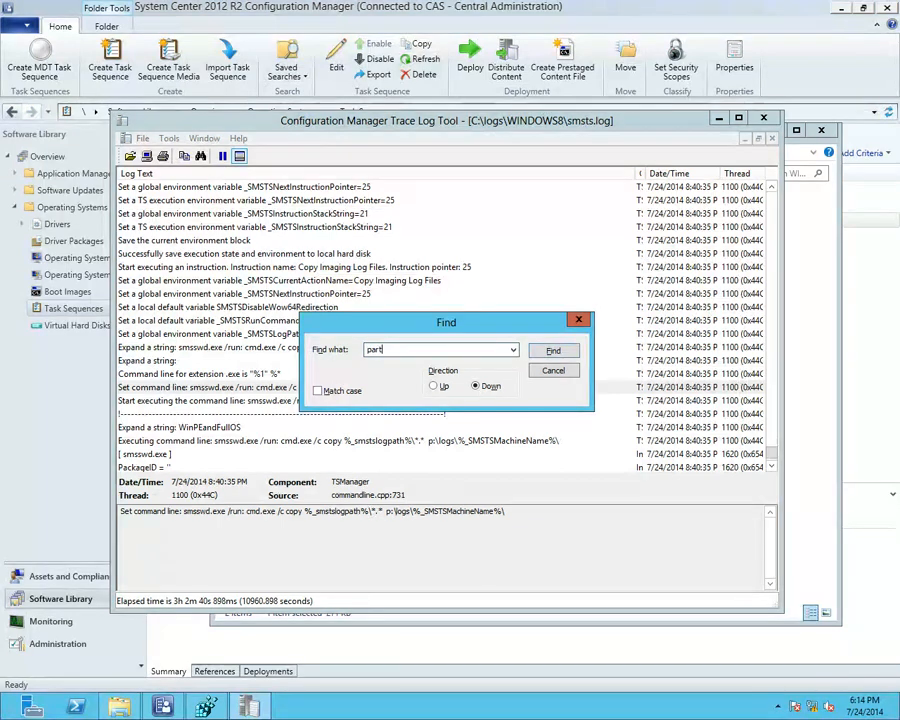
type("ition 20")
key("Return")
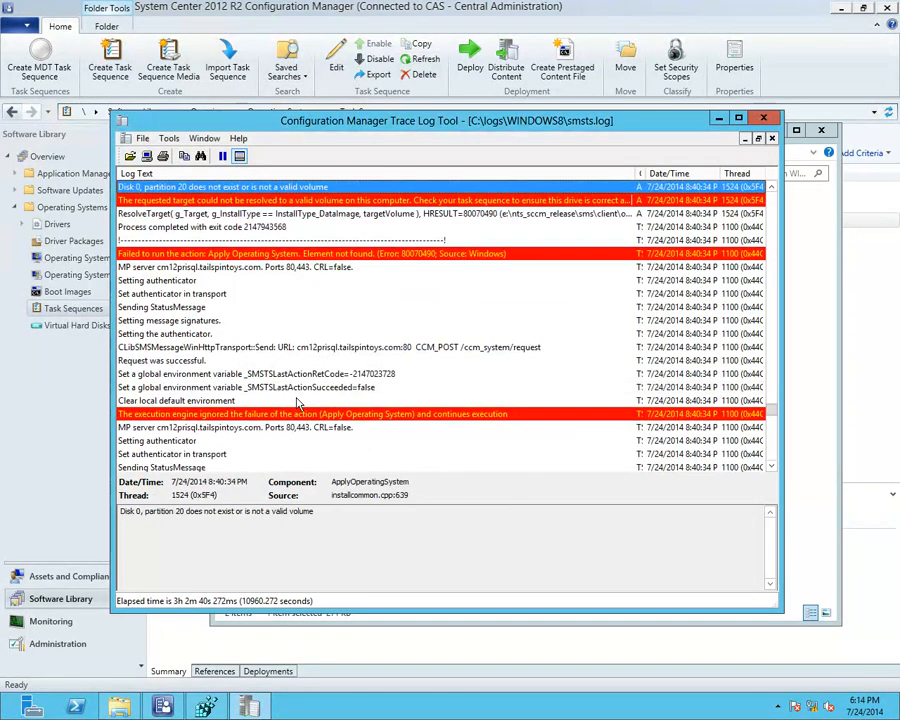
scroll(297, 380, "up", 2)
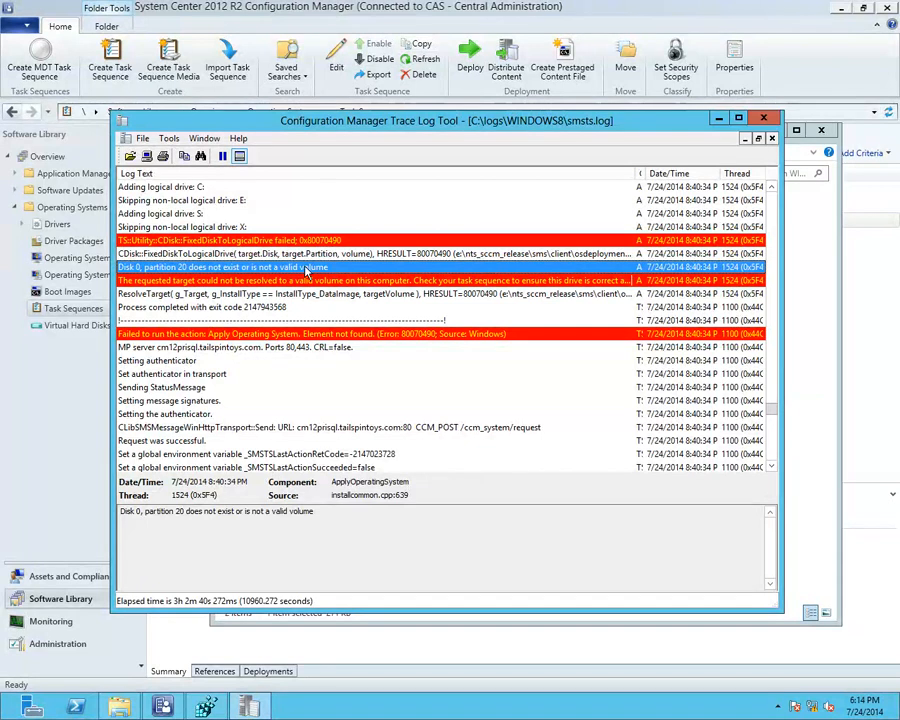
left_click(763, 118)
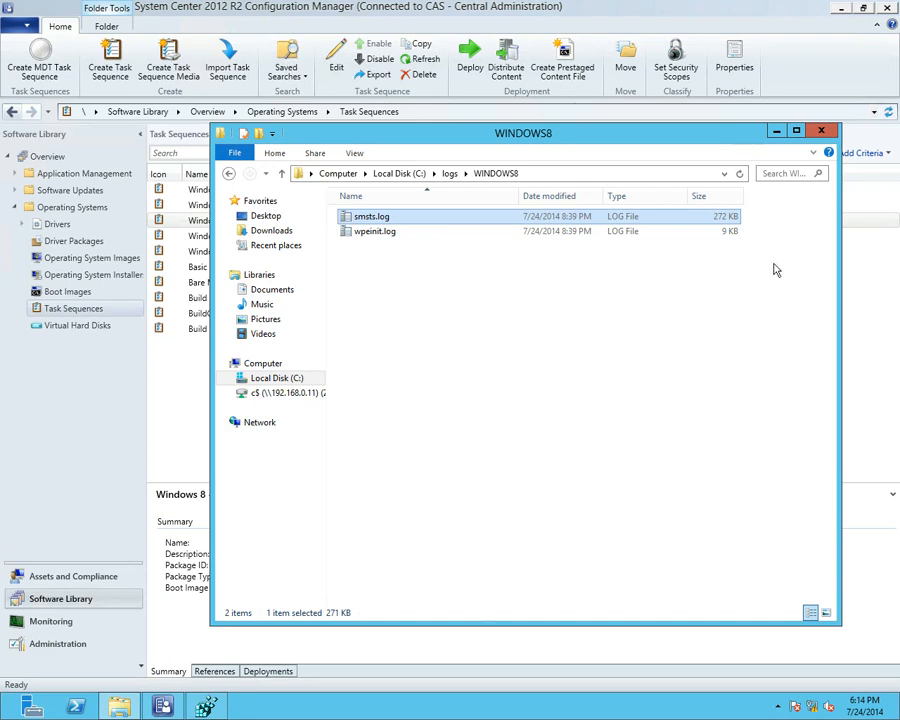
left_click(822, 134)
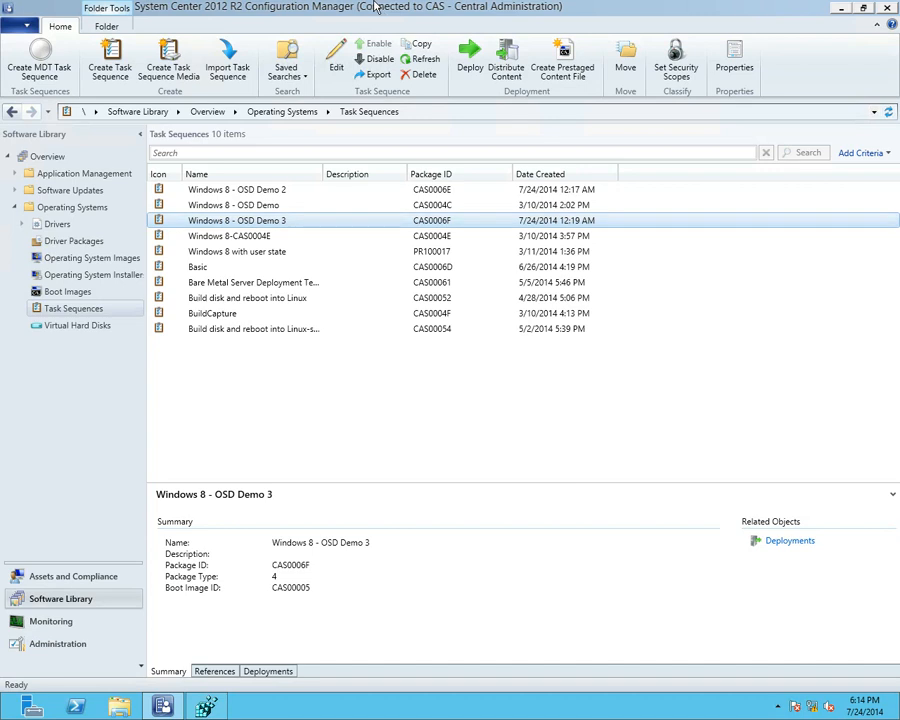
Step: Switch back to the PowerPoint slide show and advance to the Questions? slide
mouse_move(405, 5)
left_click(492, 8)
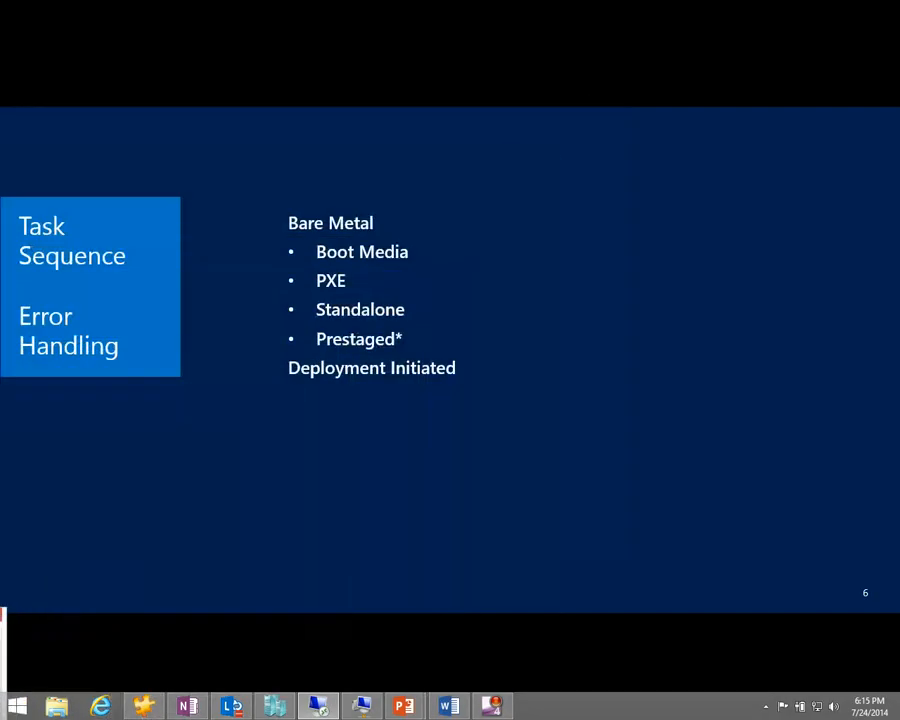
left_click(323, 532)
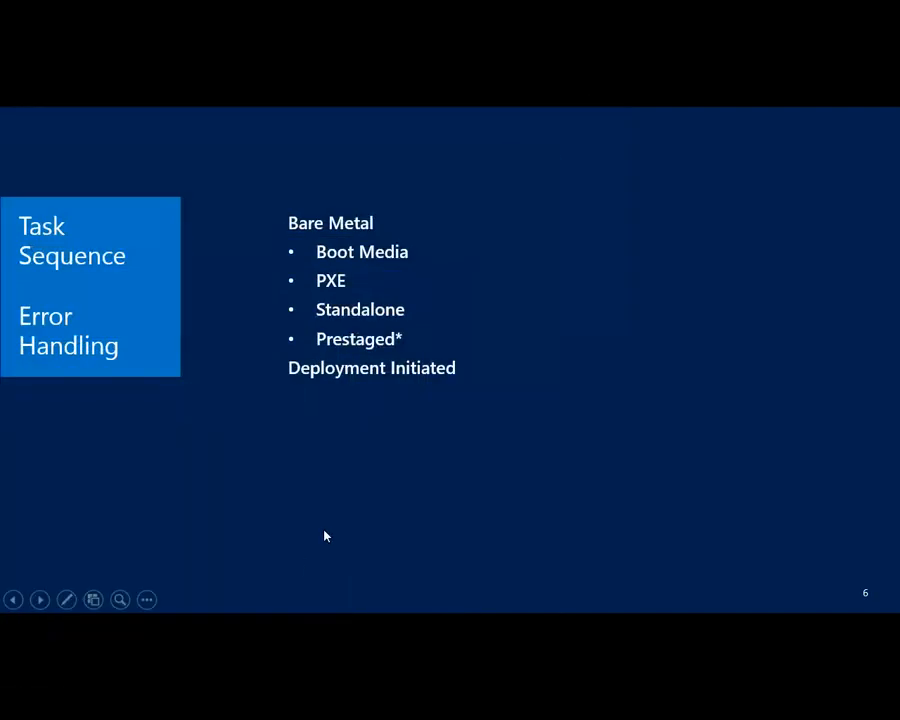
left_click(324, 531)
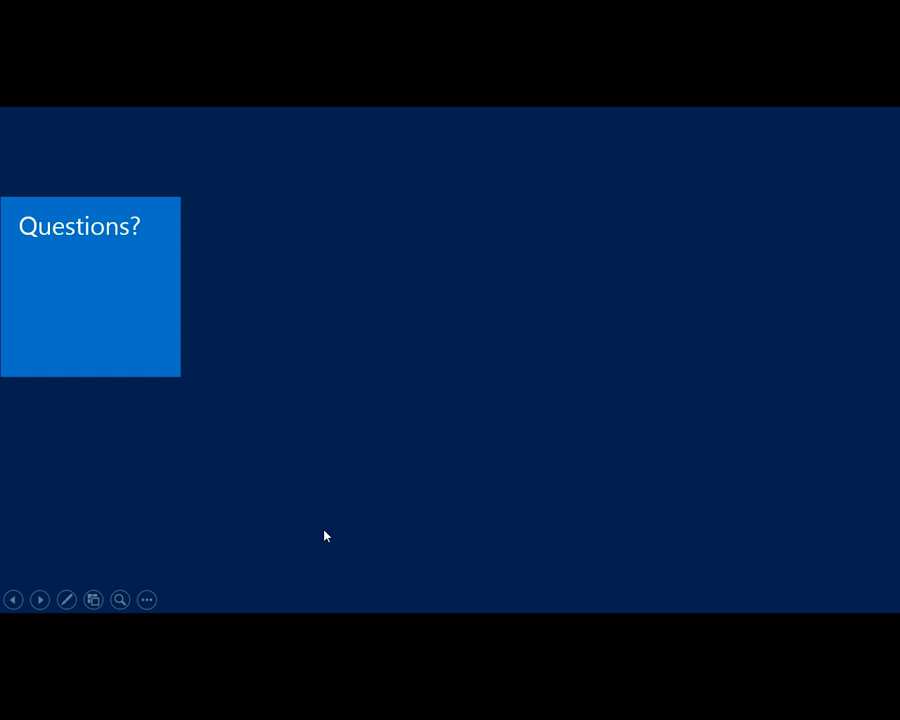